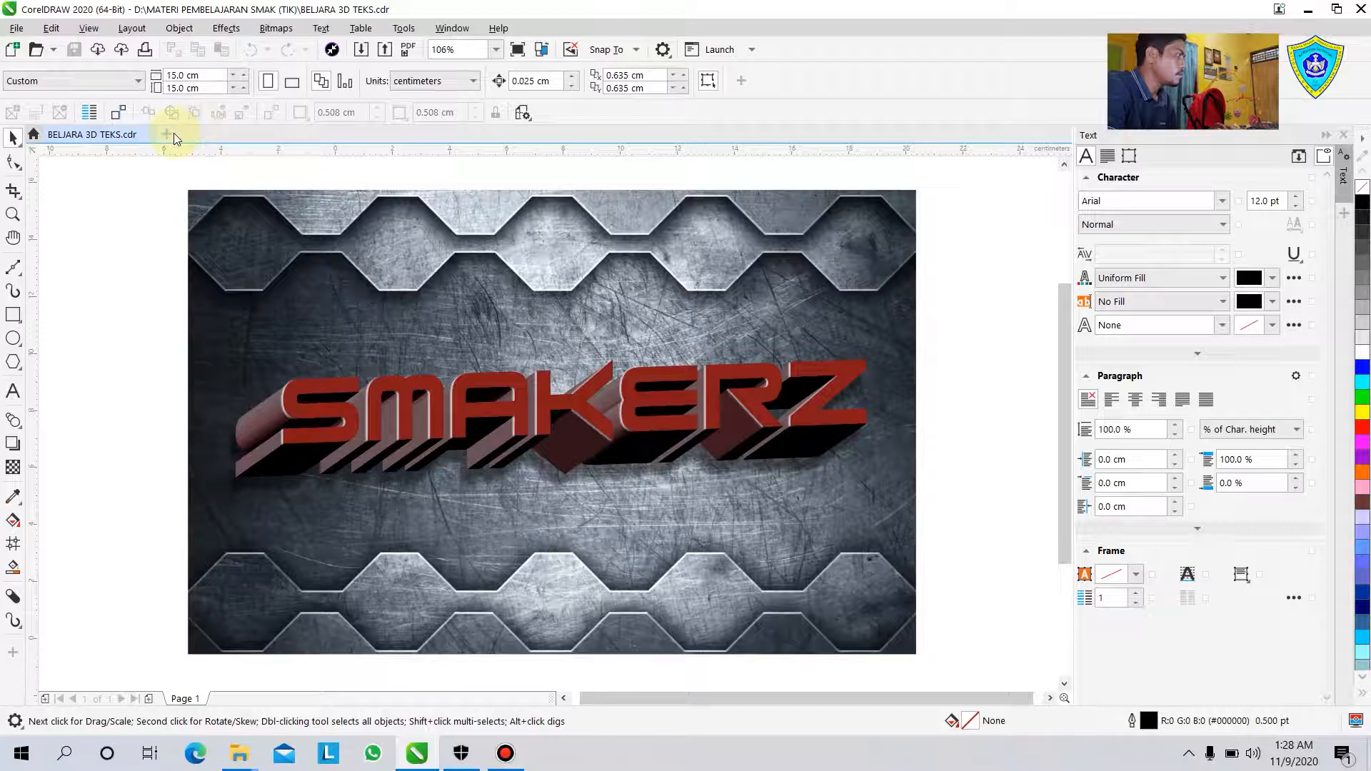
Step: Create a new document named BELAJAR 3D
click(13, 28)
mouse_move(142, 122)
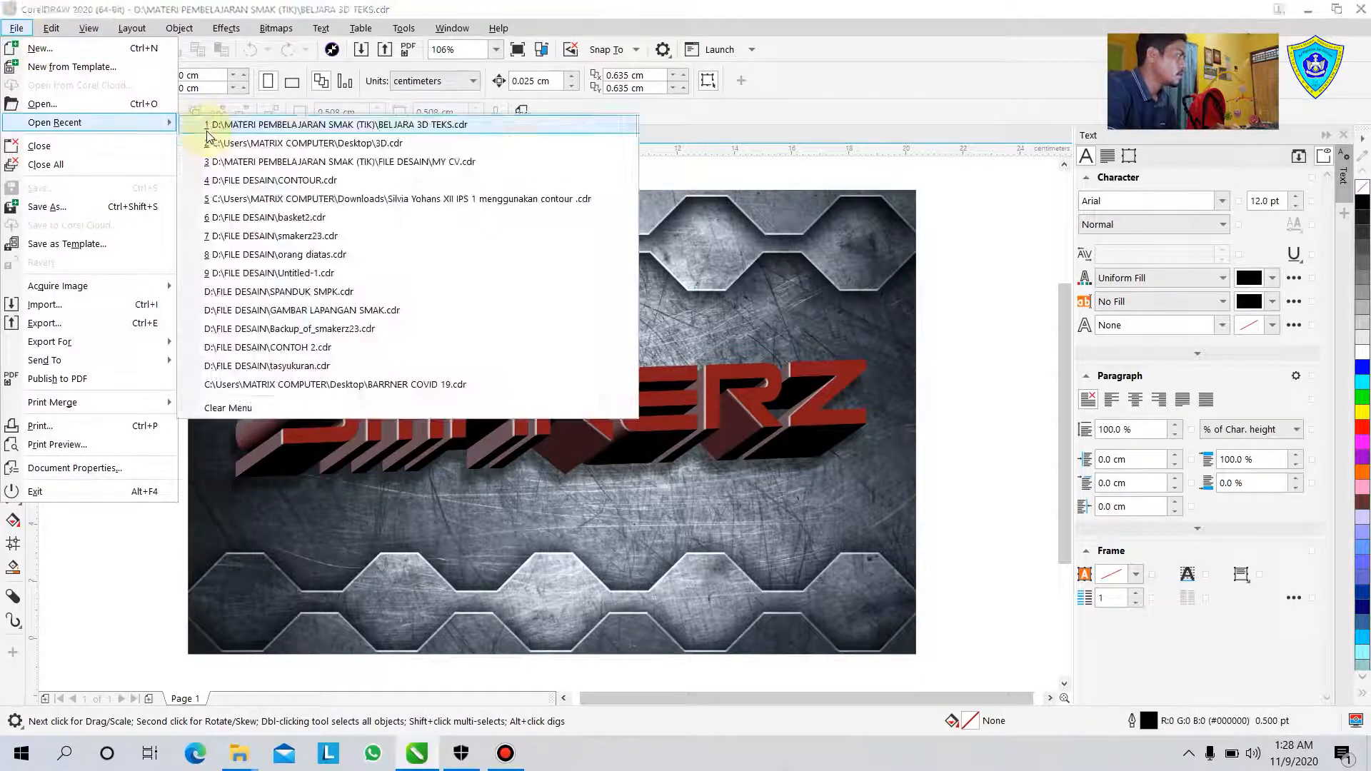
click(207, 134)
click(165, 133)
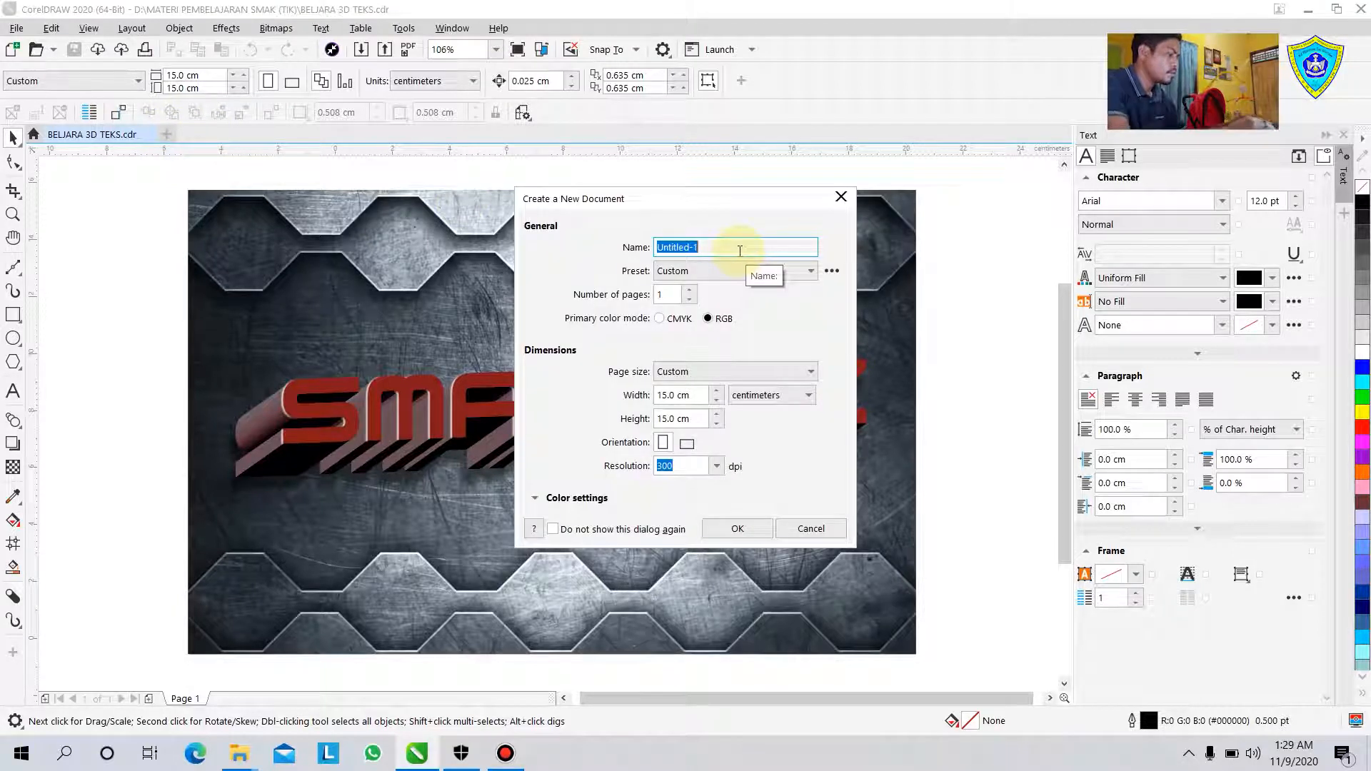
text(BELA)
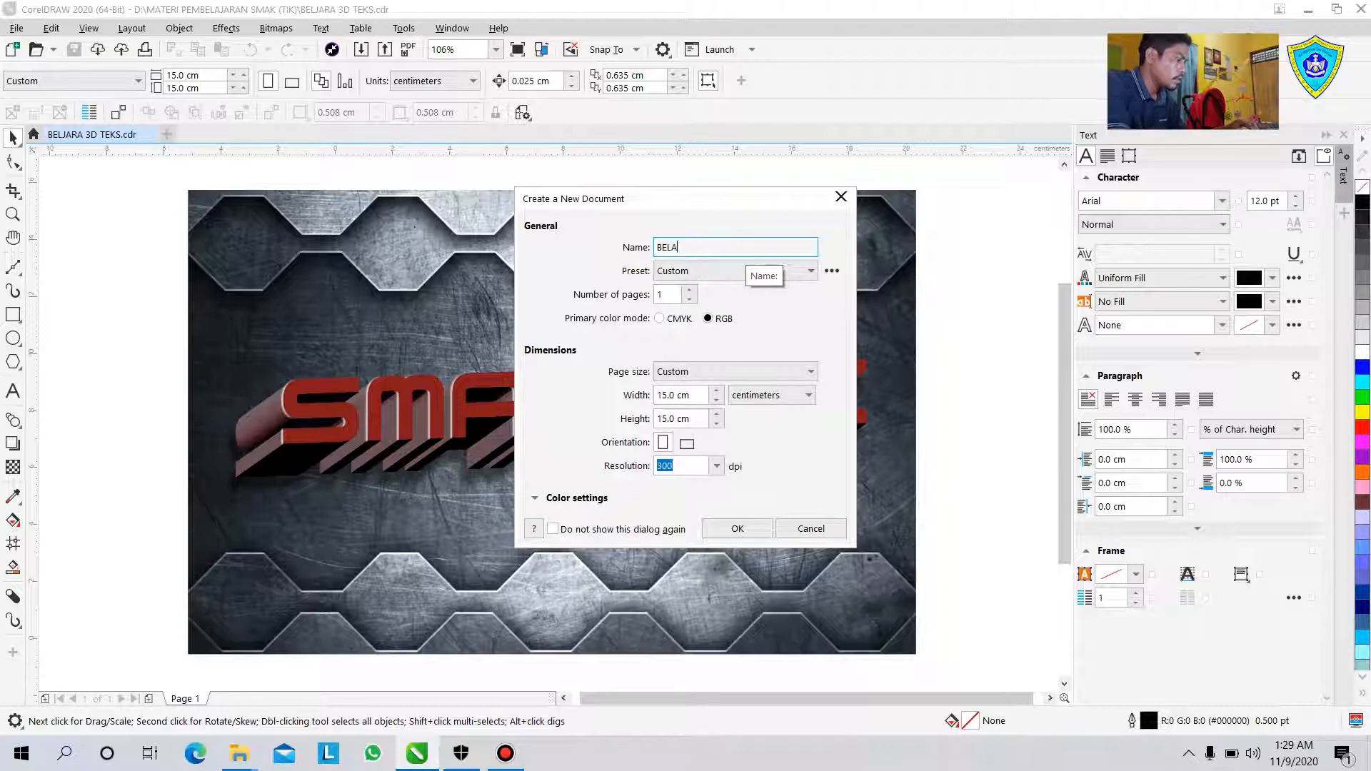
text(JR 3D)
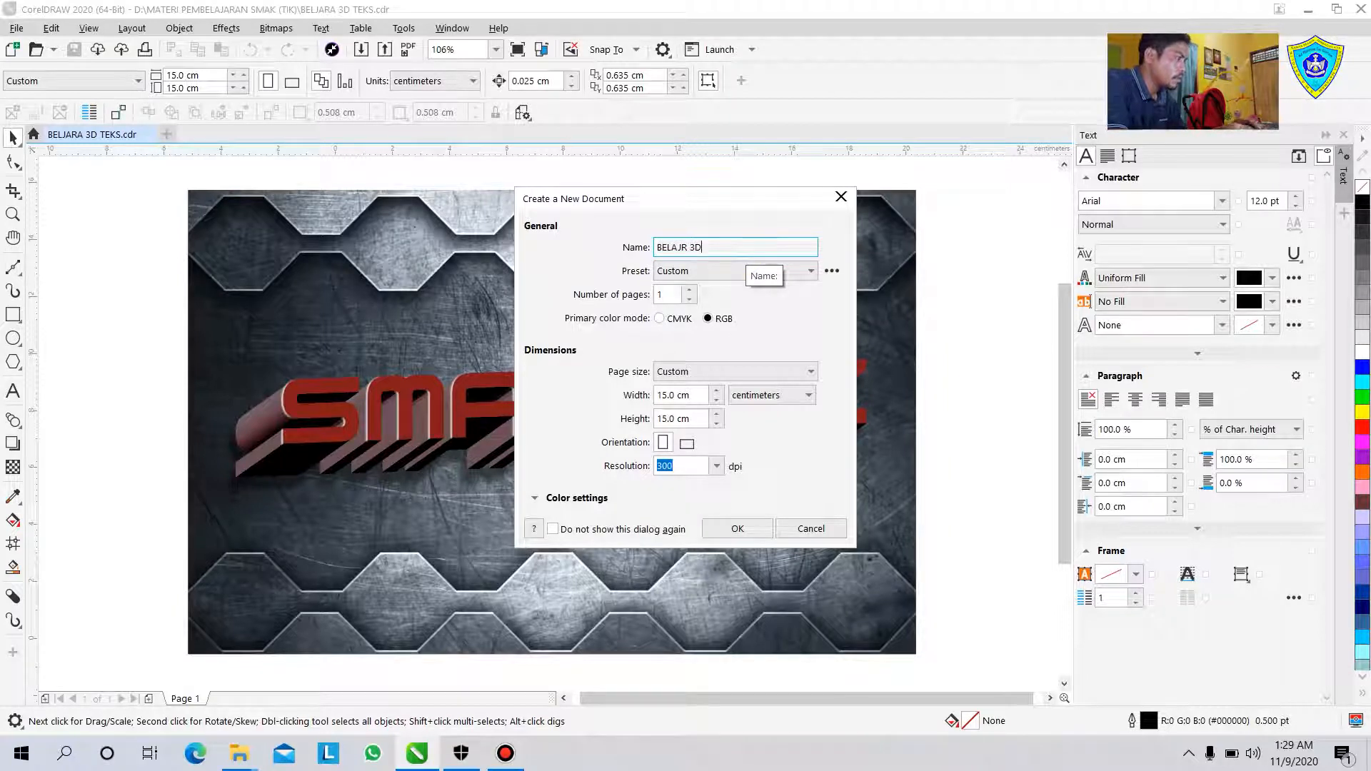
click(681, 248)
text(A)
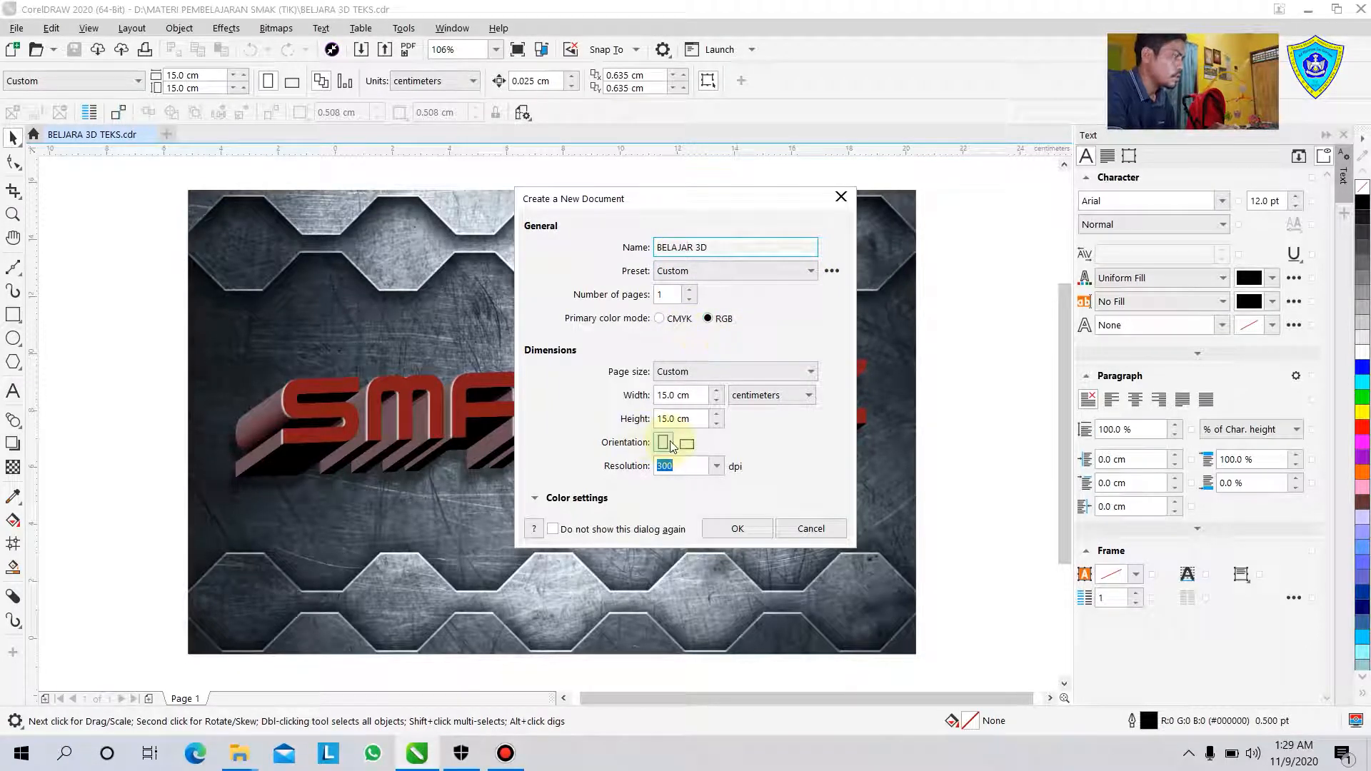
click(726, 529)
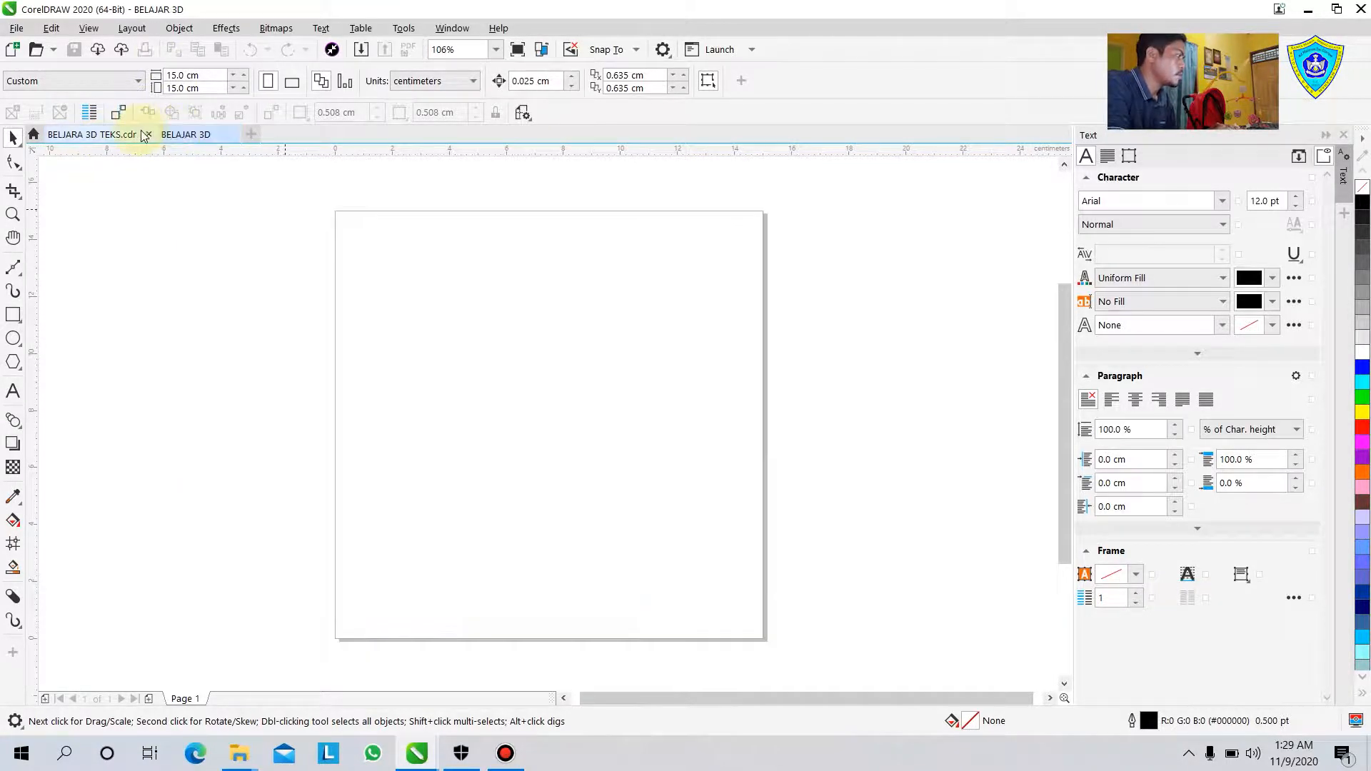
Step: Glance at the finished BELJARA 3D TEKS design, then add the artistic text SMAKERZ in the new BELAJAR 3D document
click(100, 134)
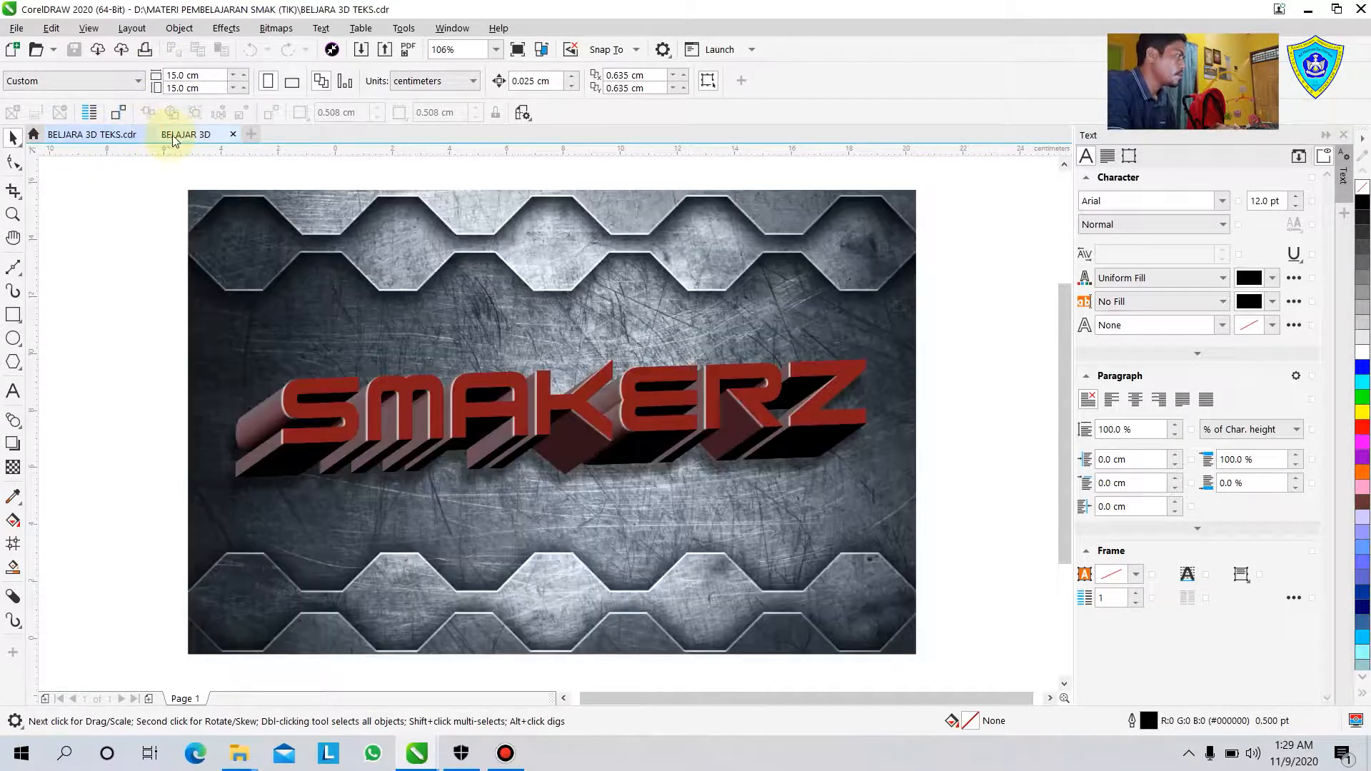
click(173, 136)
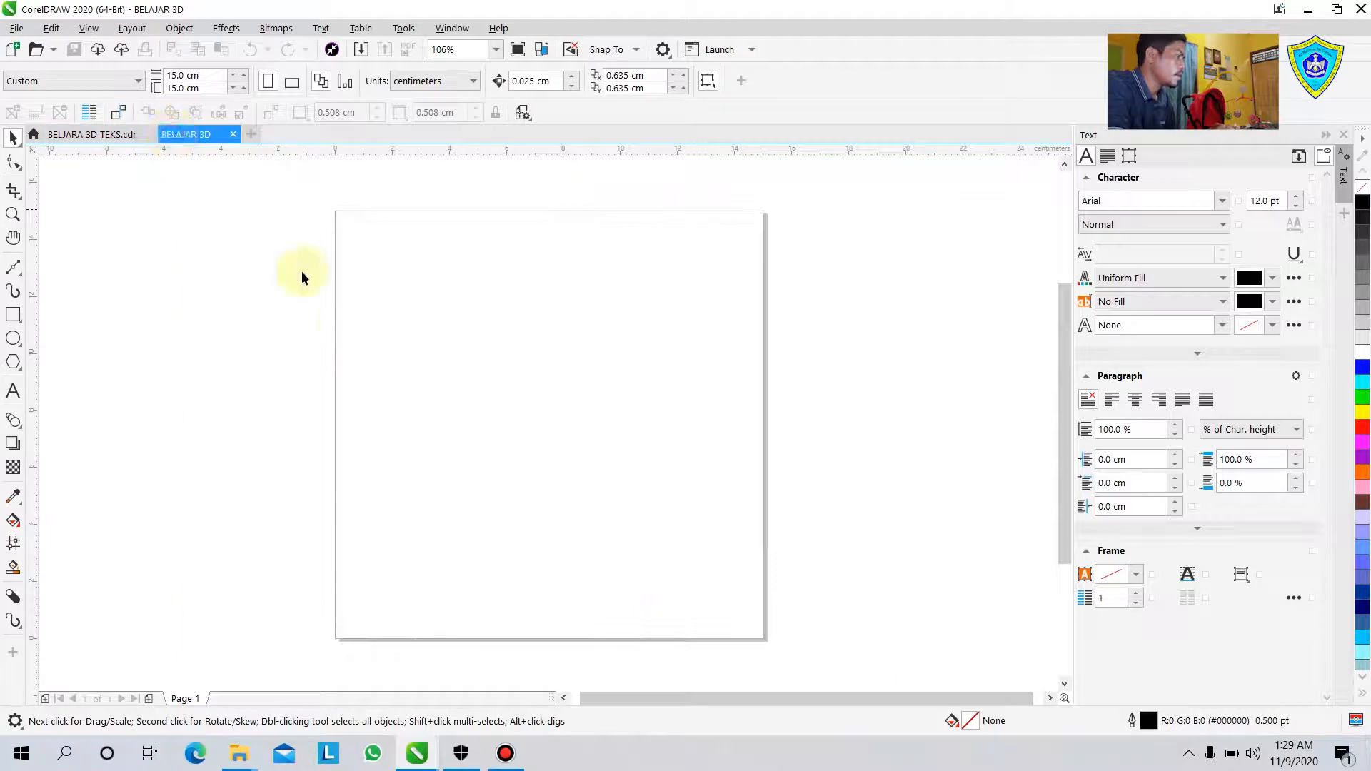
click(14, 393)
click(424, 391)
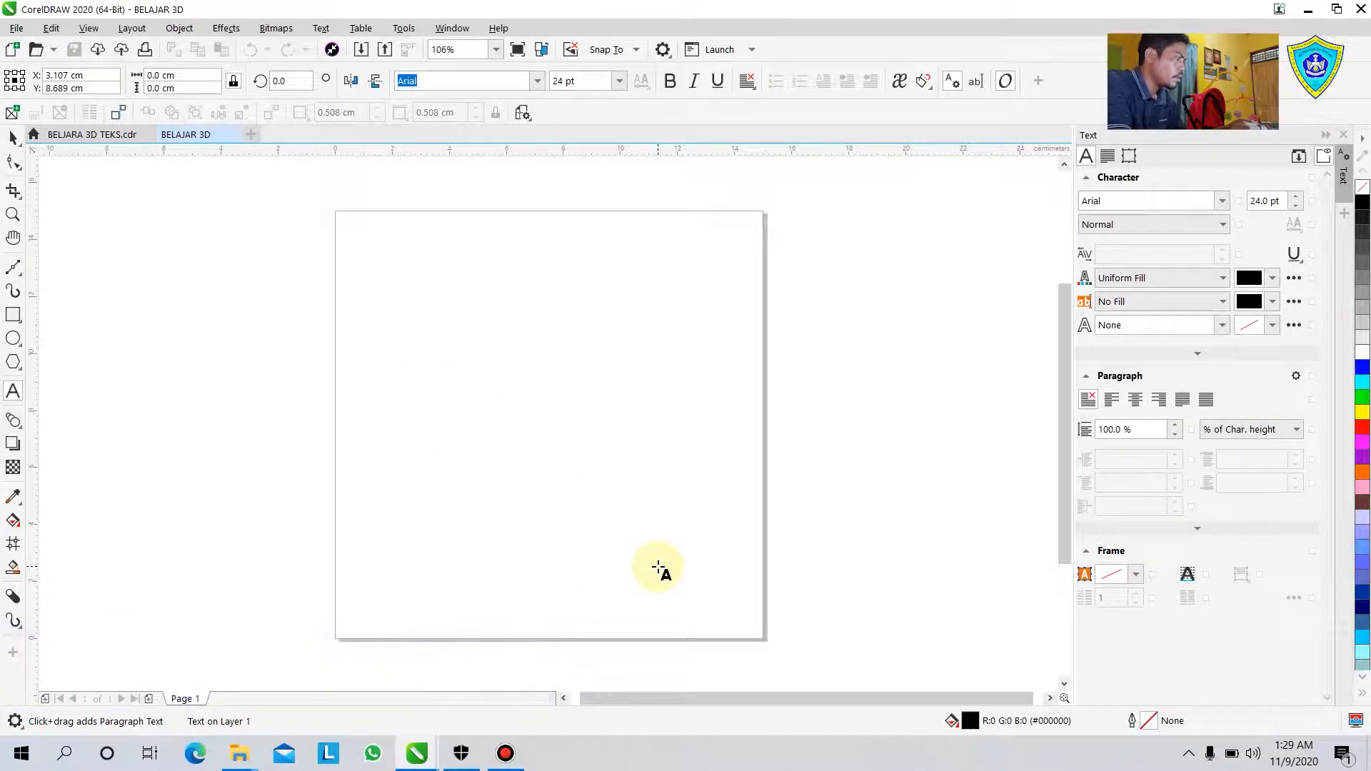
text(SMAKER)
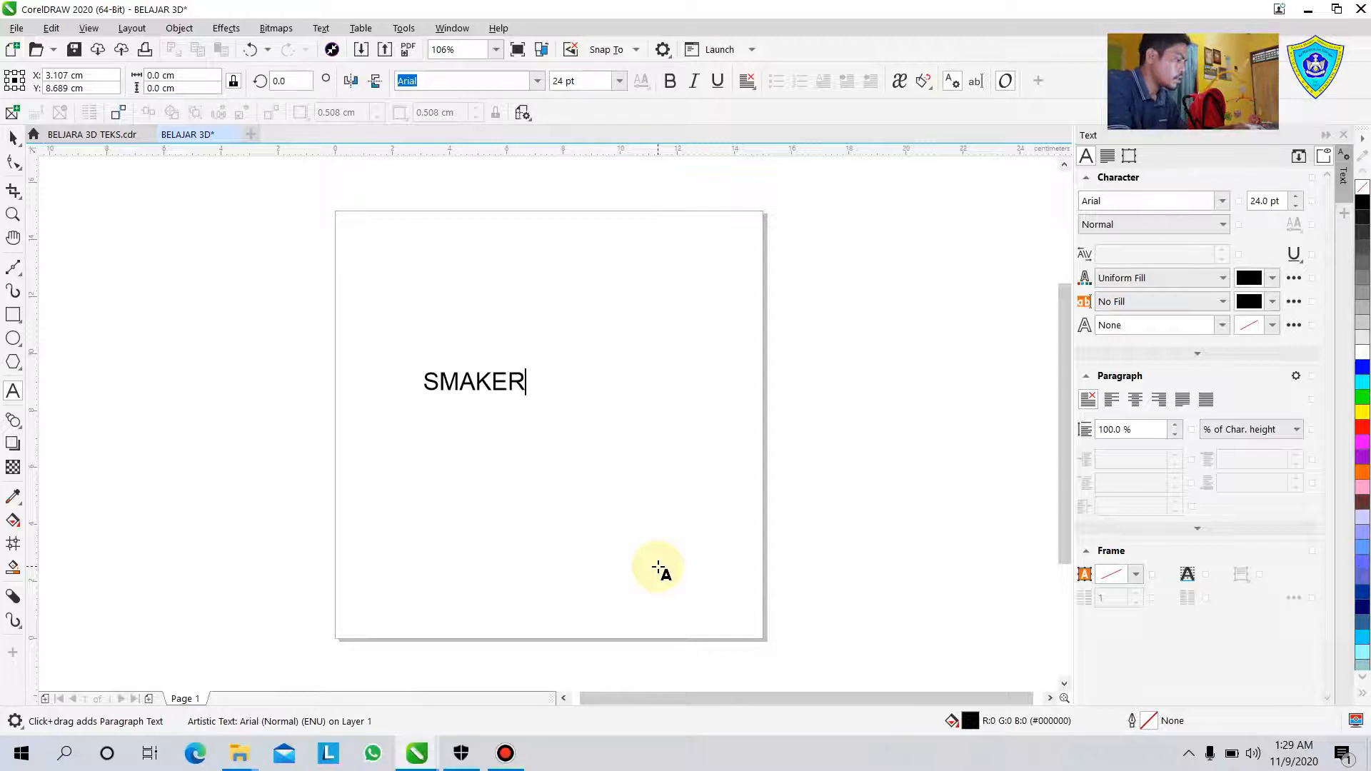
text(Z)
Step: Set the SMAKERZ text size to 100 pt and move the text over the centre of the page
key(ctrl+a)
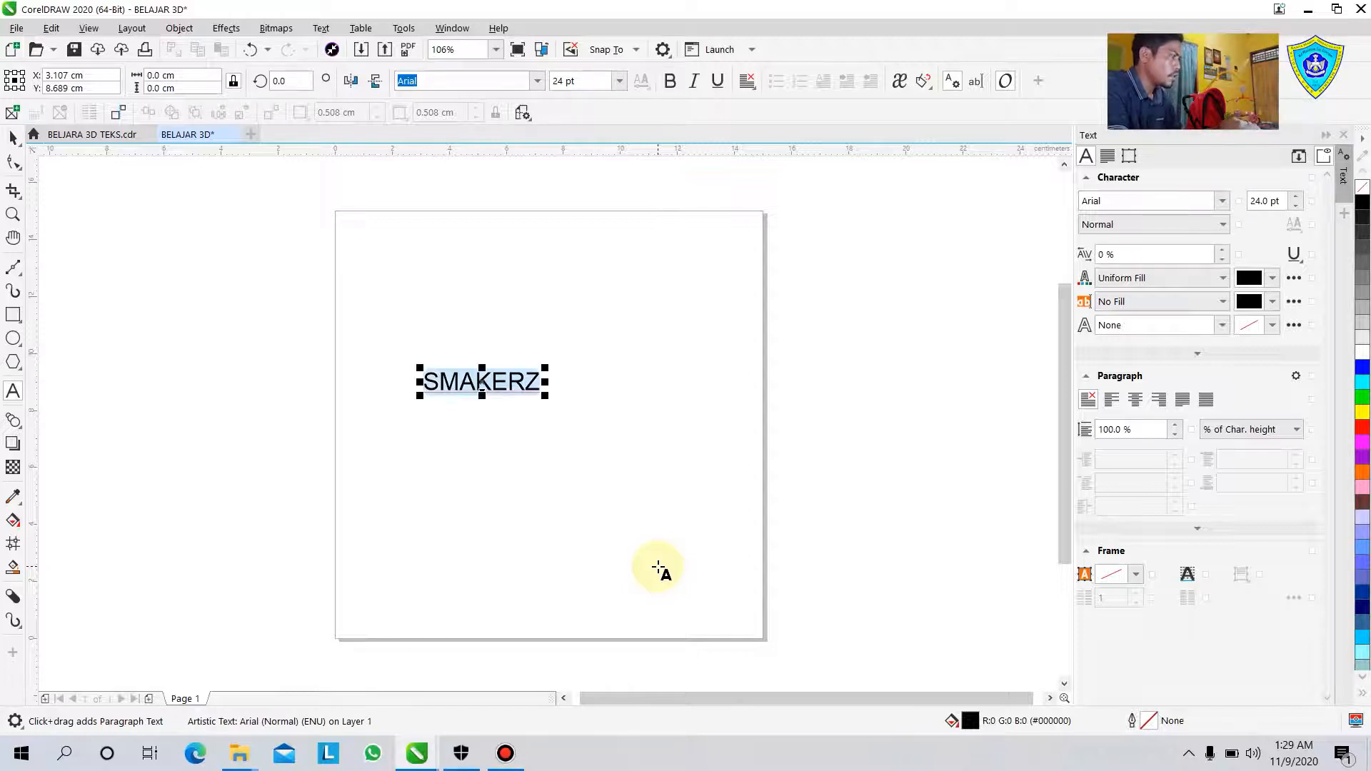
click(619, 81)
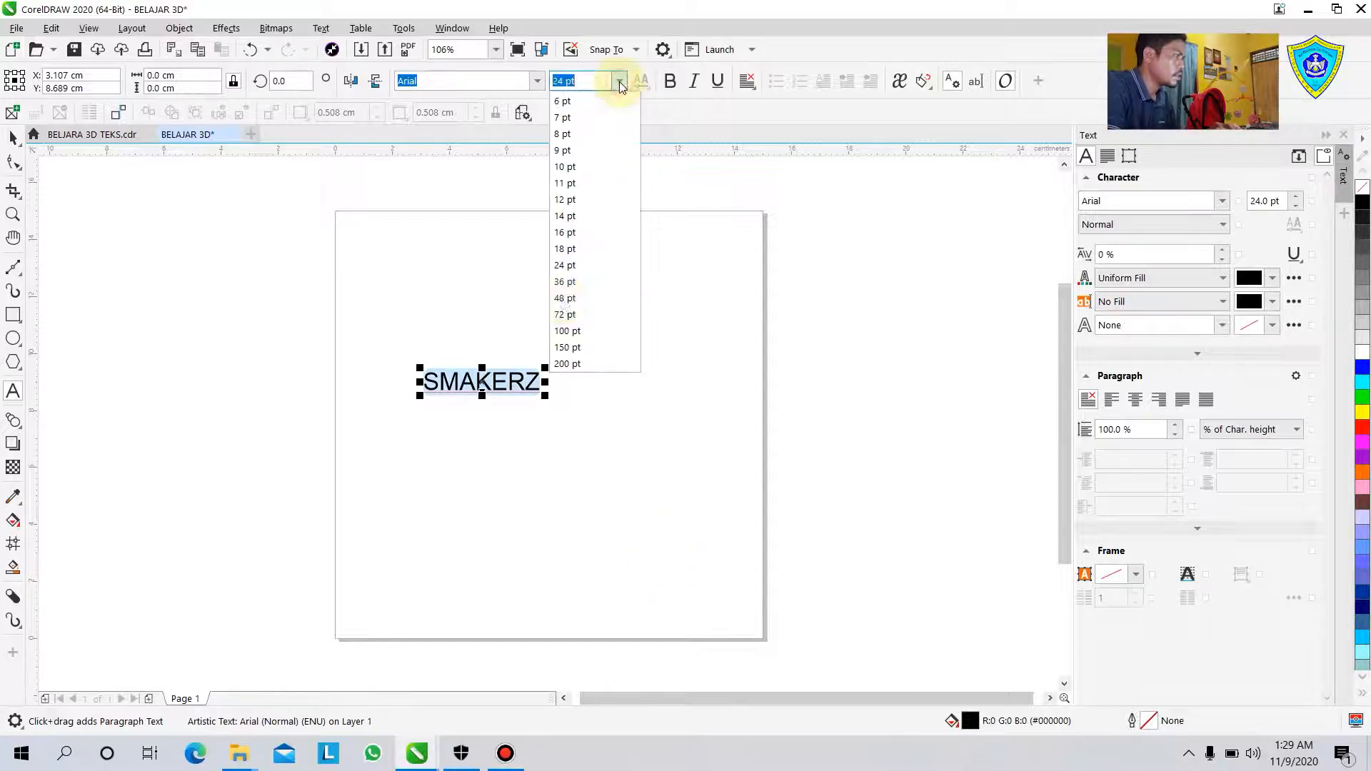
click(566, 331)
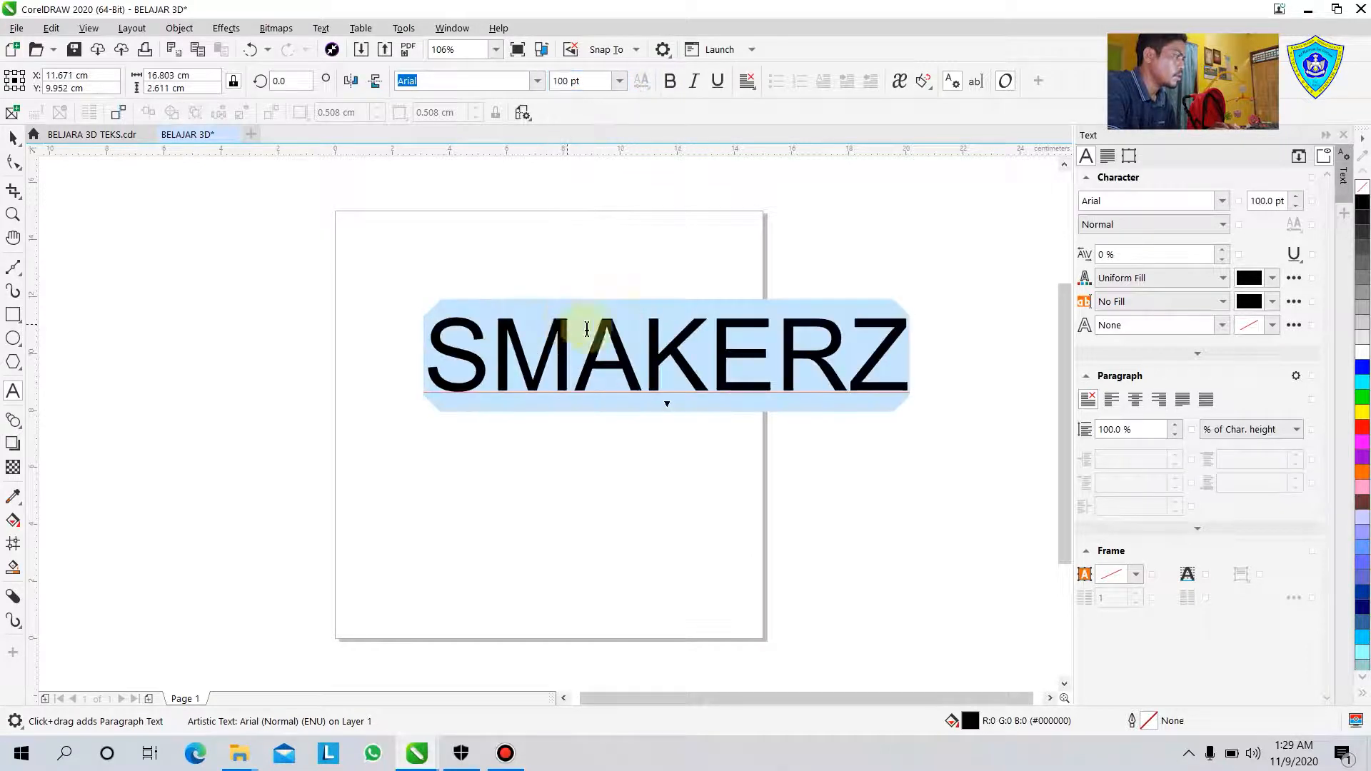
click(658, 357)
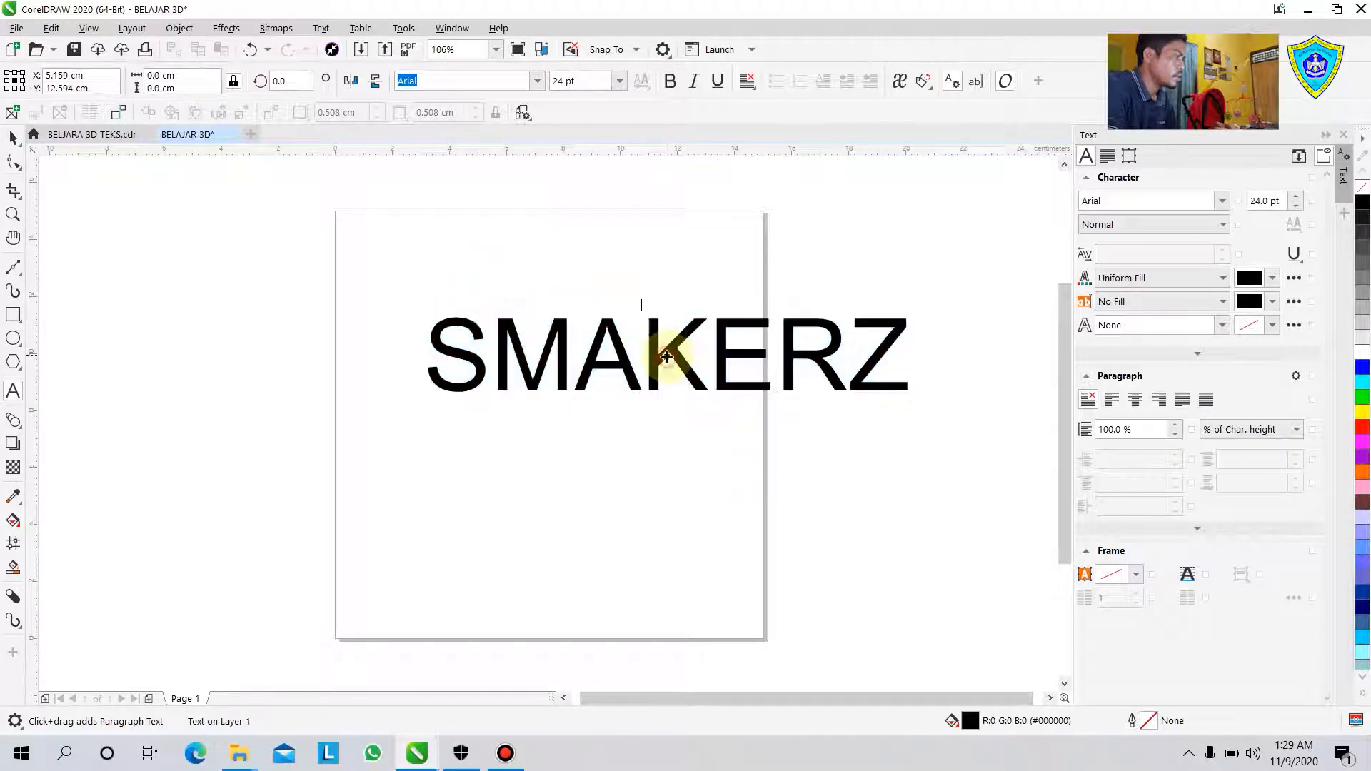
click(13, 137)
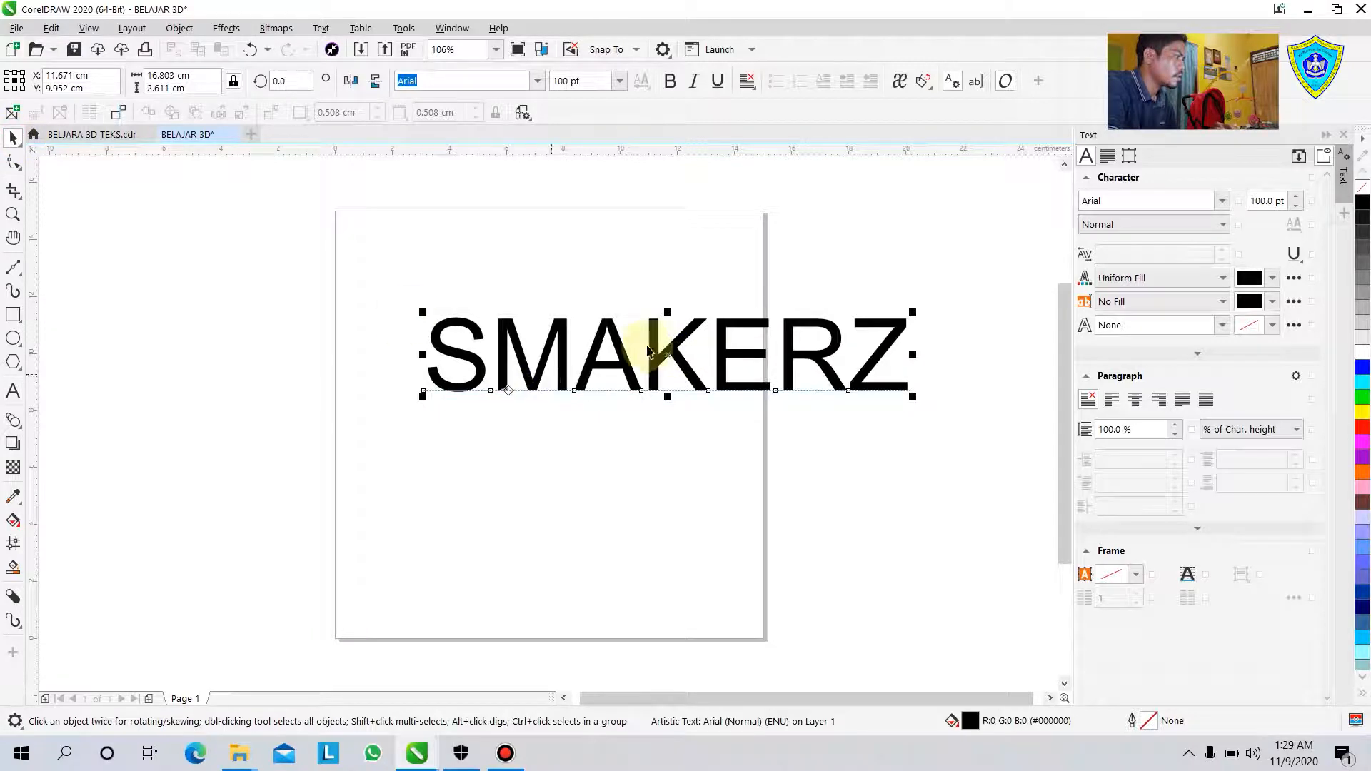
drag(674, 355, 558, 387)
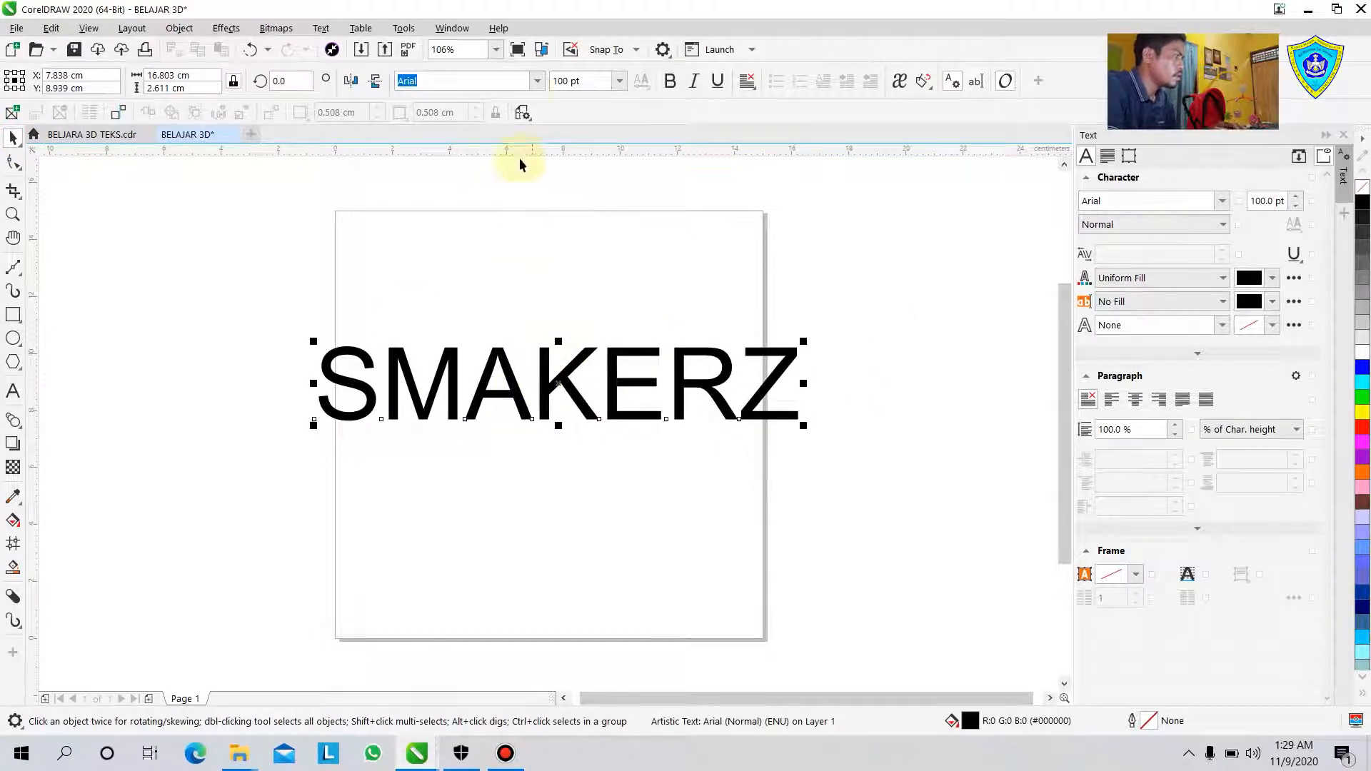
Step: Change the SMAKERZ text's font to Long Fox and shift the widened text back toward the page centre
click(539, 81)
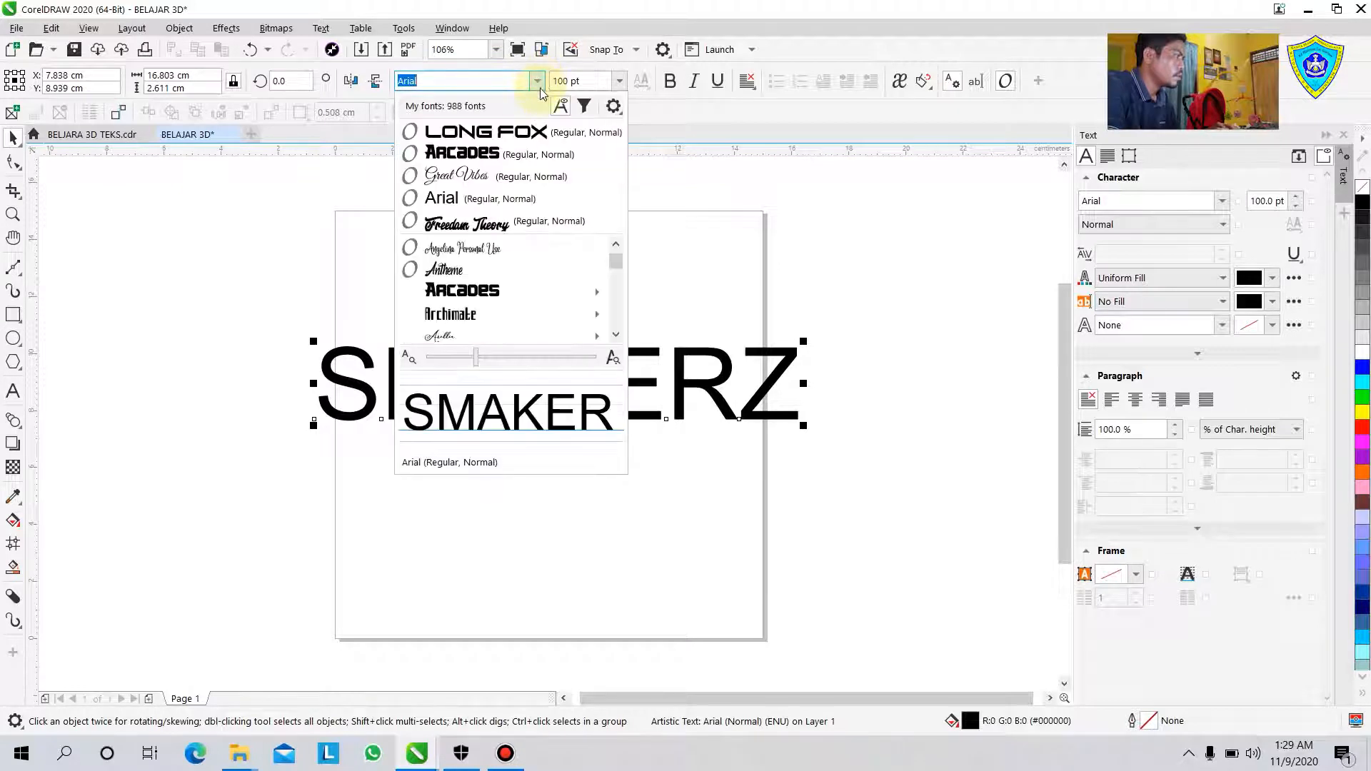
key(Escape)
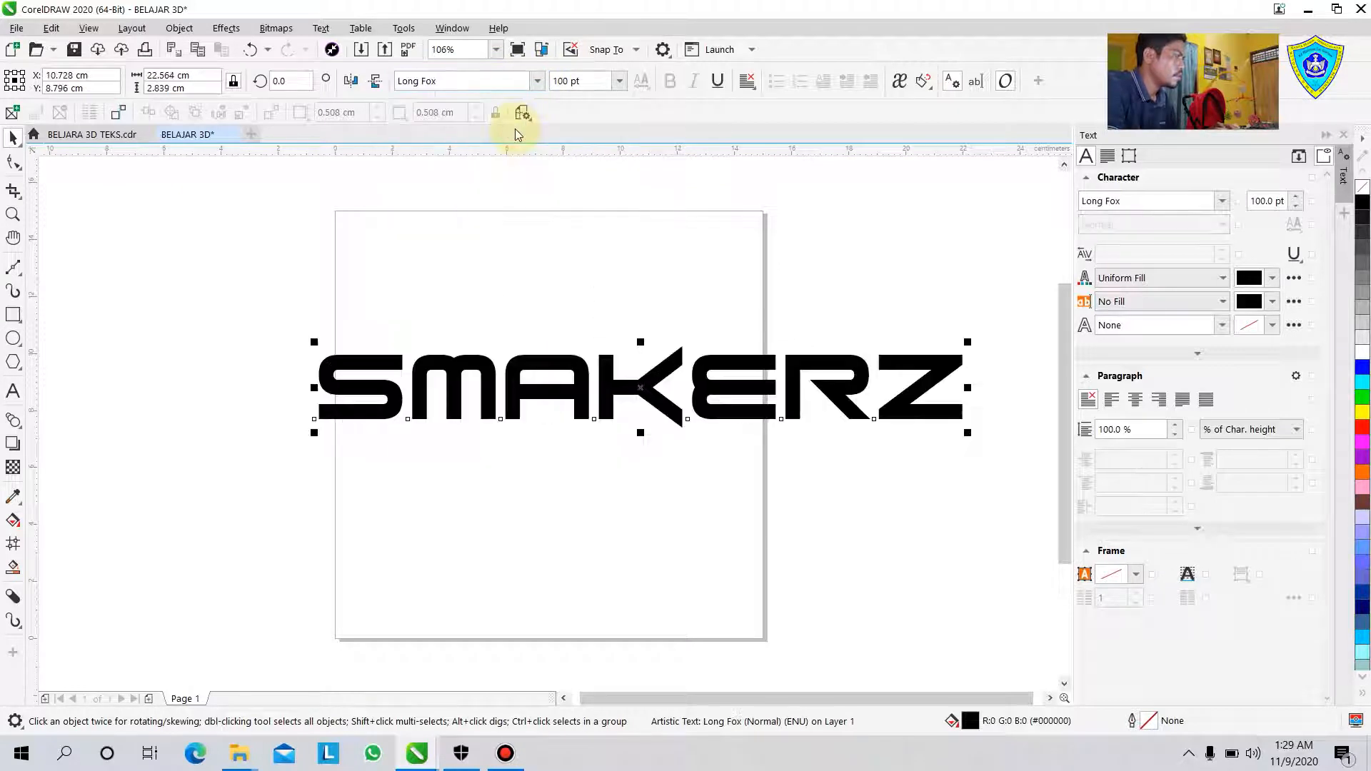
drag(655, 386, 620, 387)
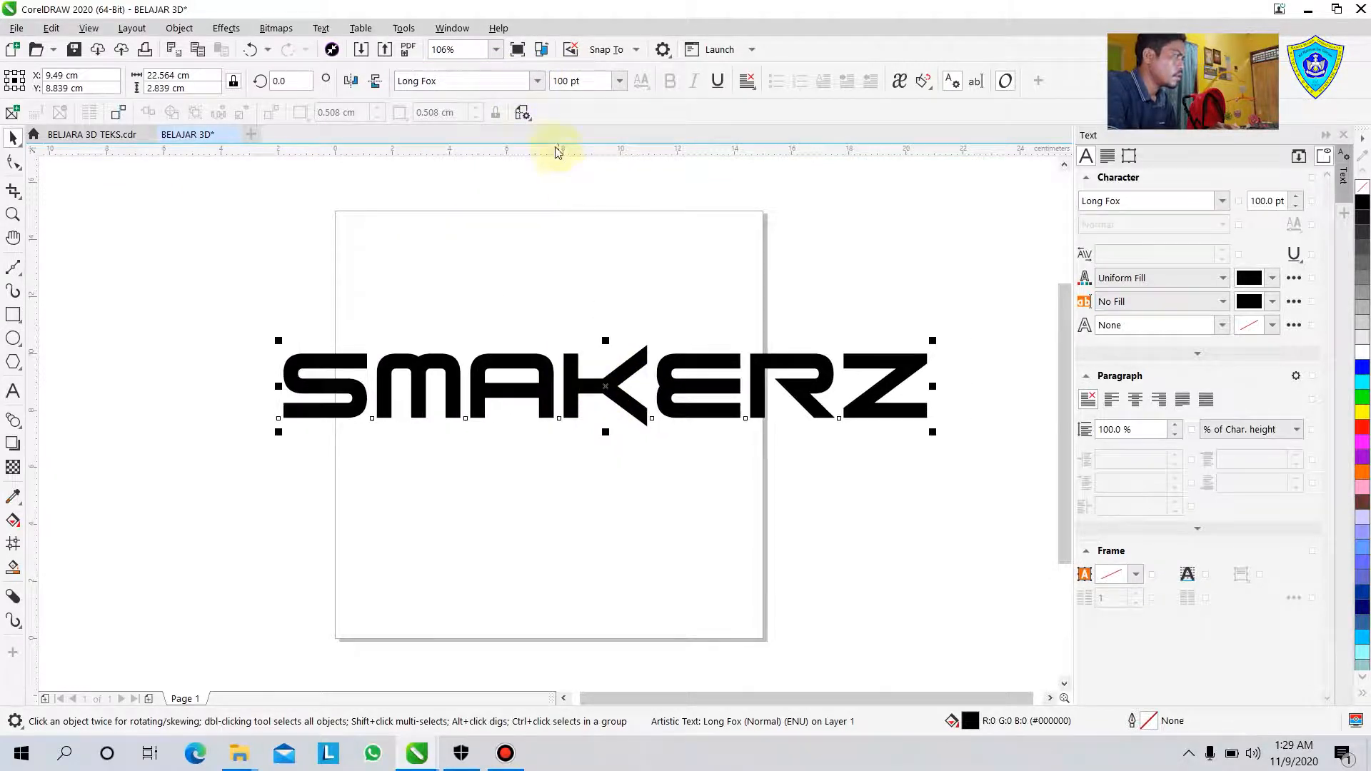
click(538, 83)
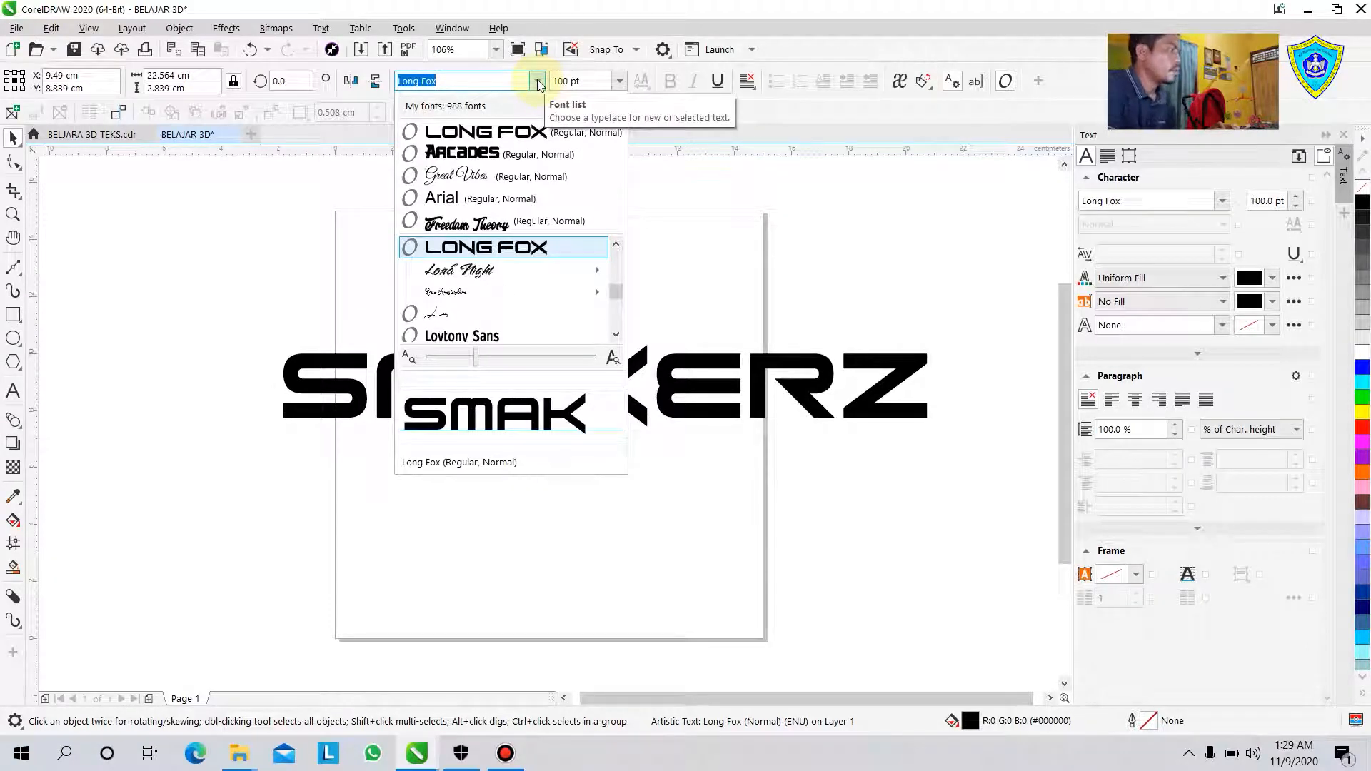
click(276, 340)
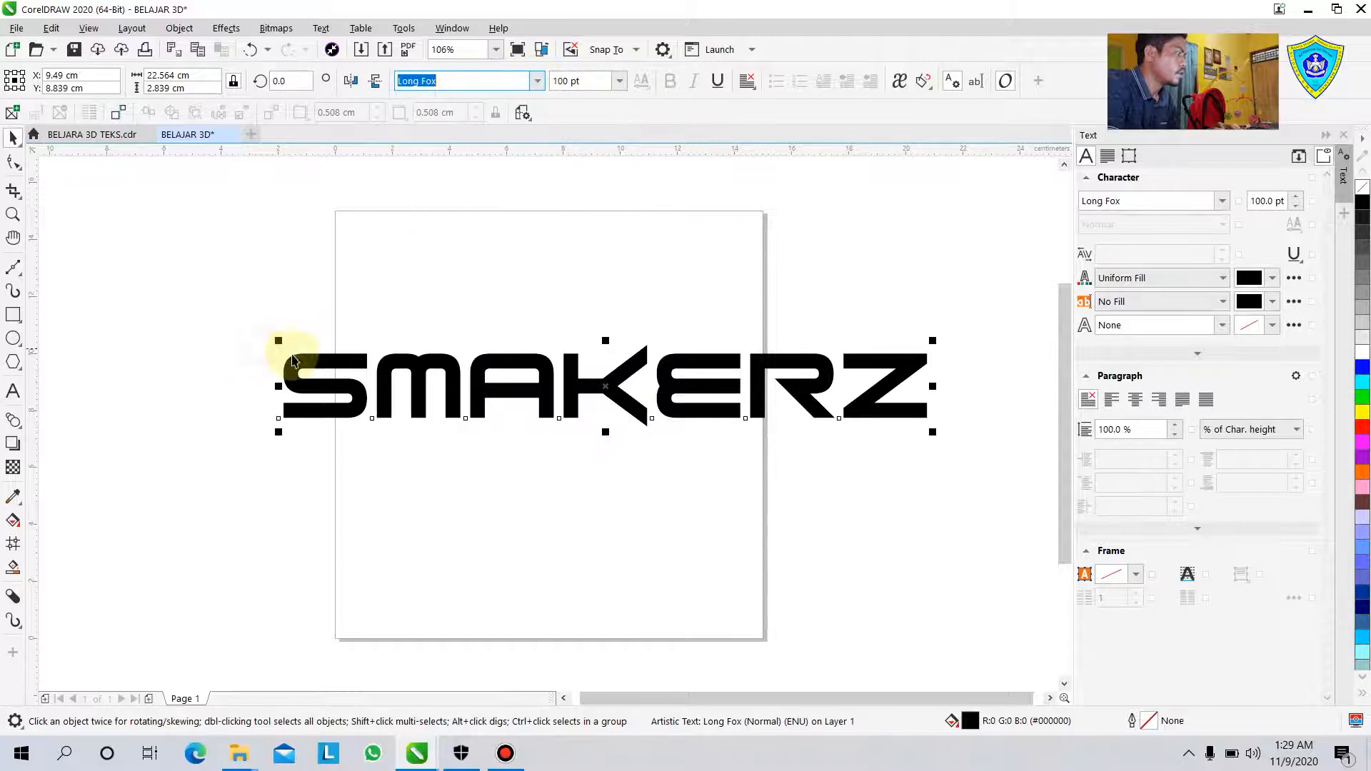
click(292, 365)
click(735, 389)
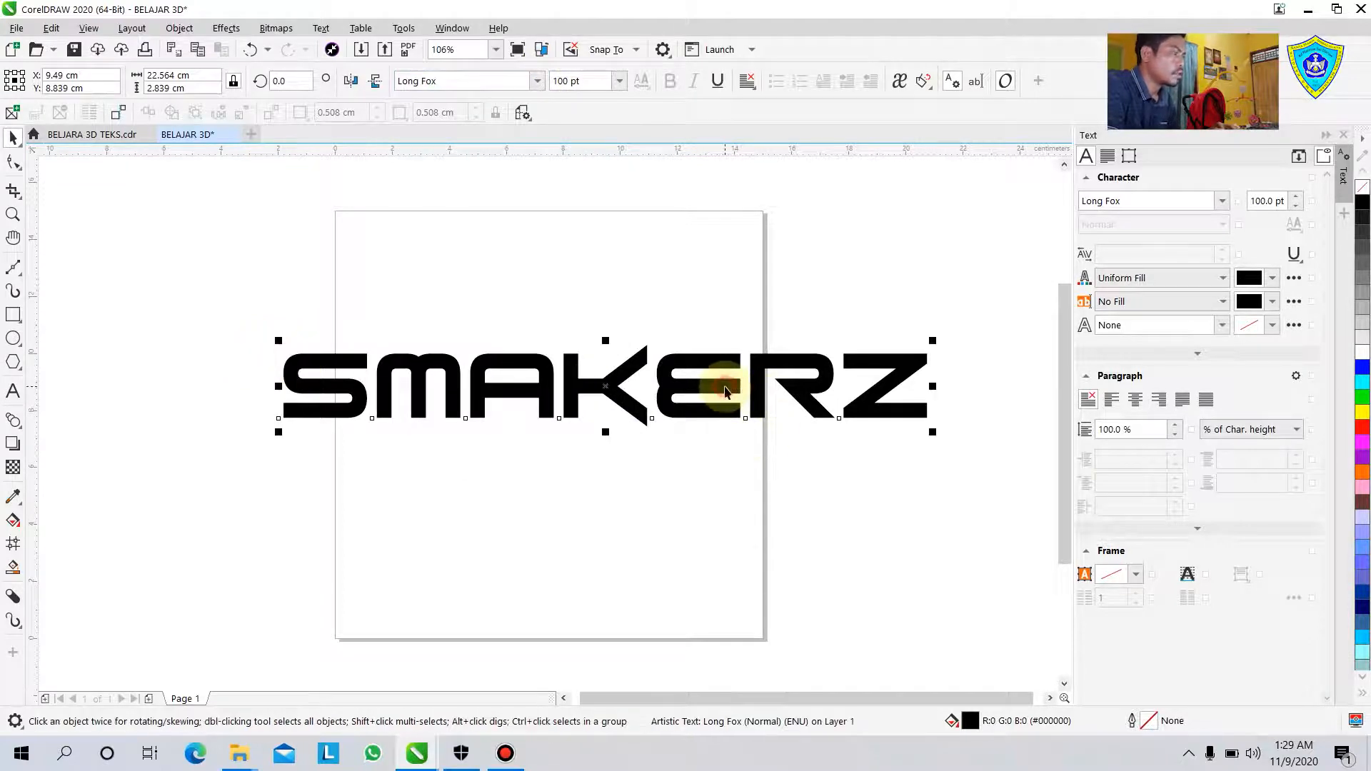
Step: Fill the SMAKERZ text with dark red #990000 and convert it to curves
click(1361, 697)
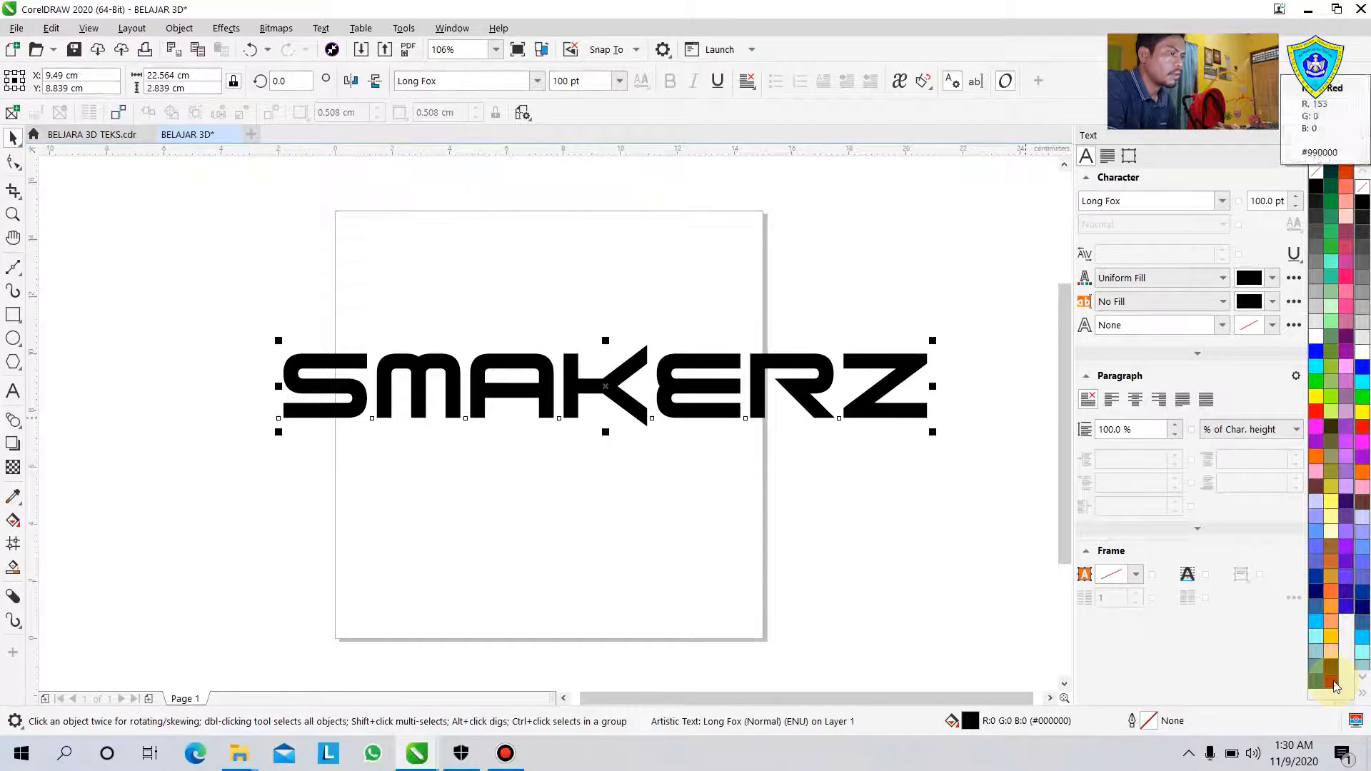
click(1334, 683)
drag(606, 390, 574, 409)
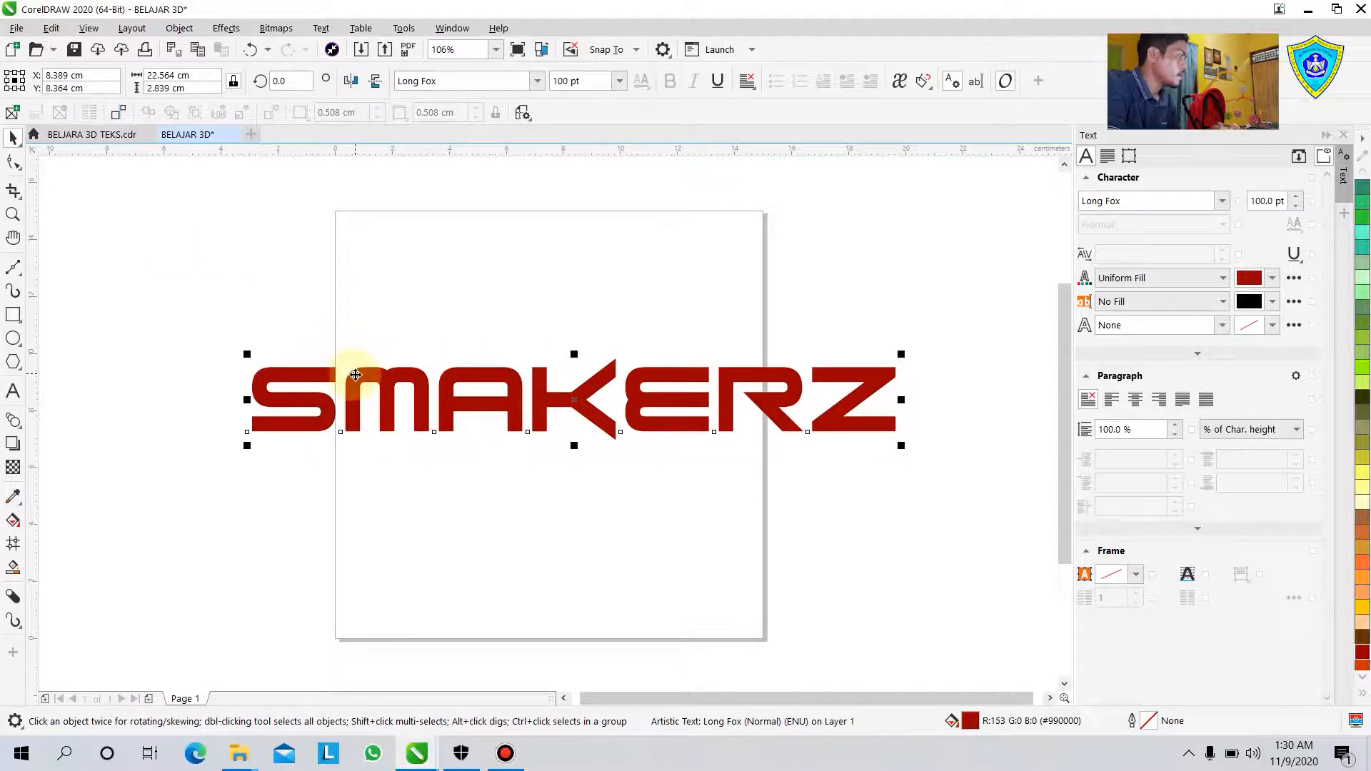
right_click(356, 375)
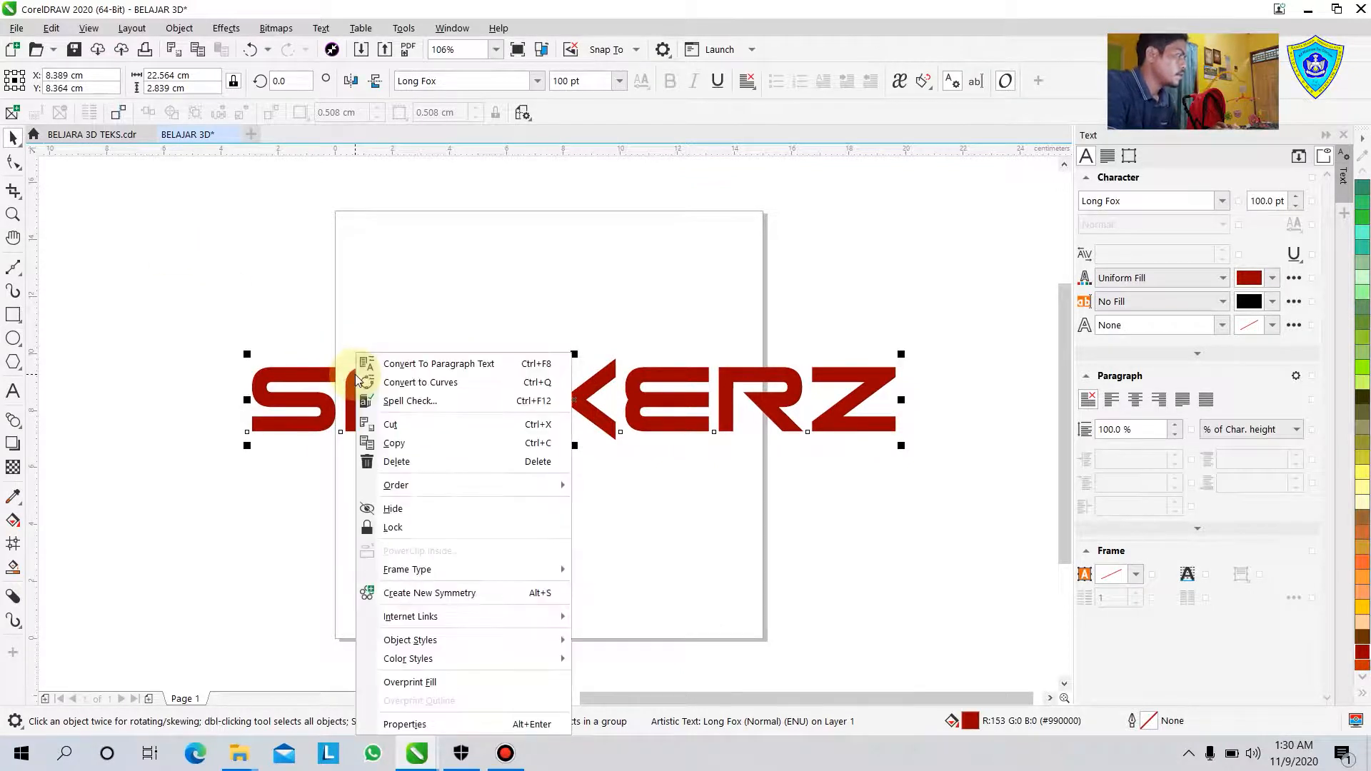
click(448, 384)
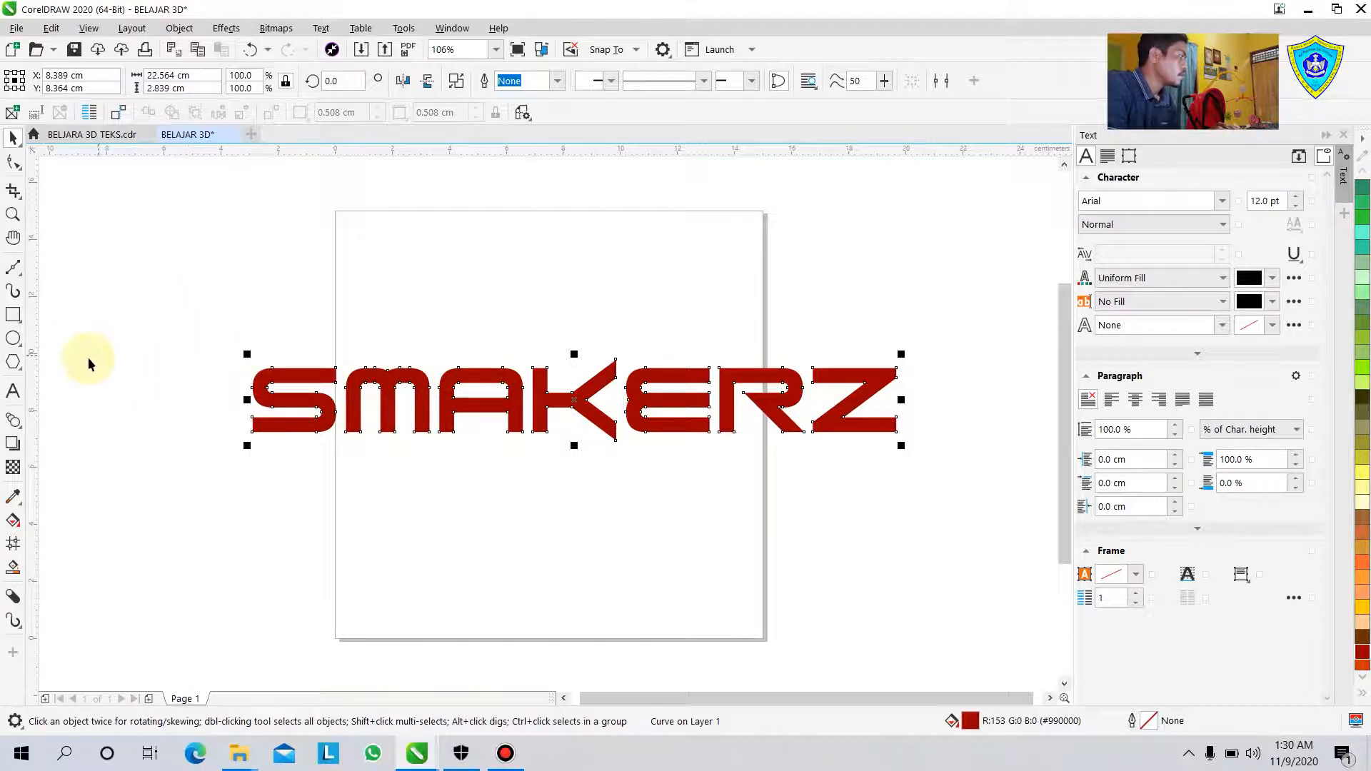
Step: Start the Envelope tool on the SMAKERZ curves
click(22, 432)
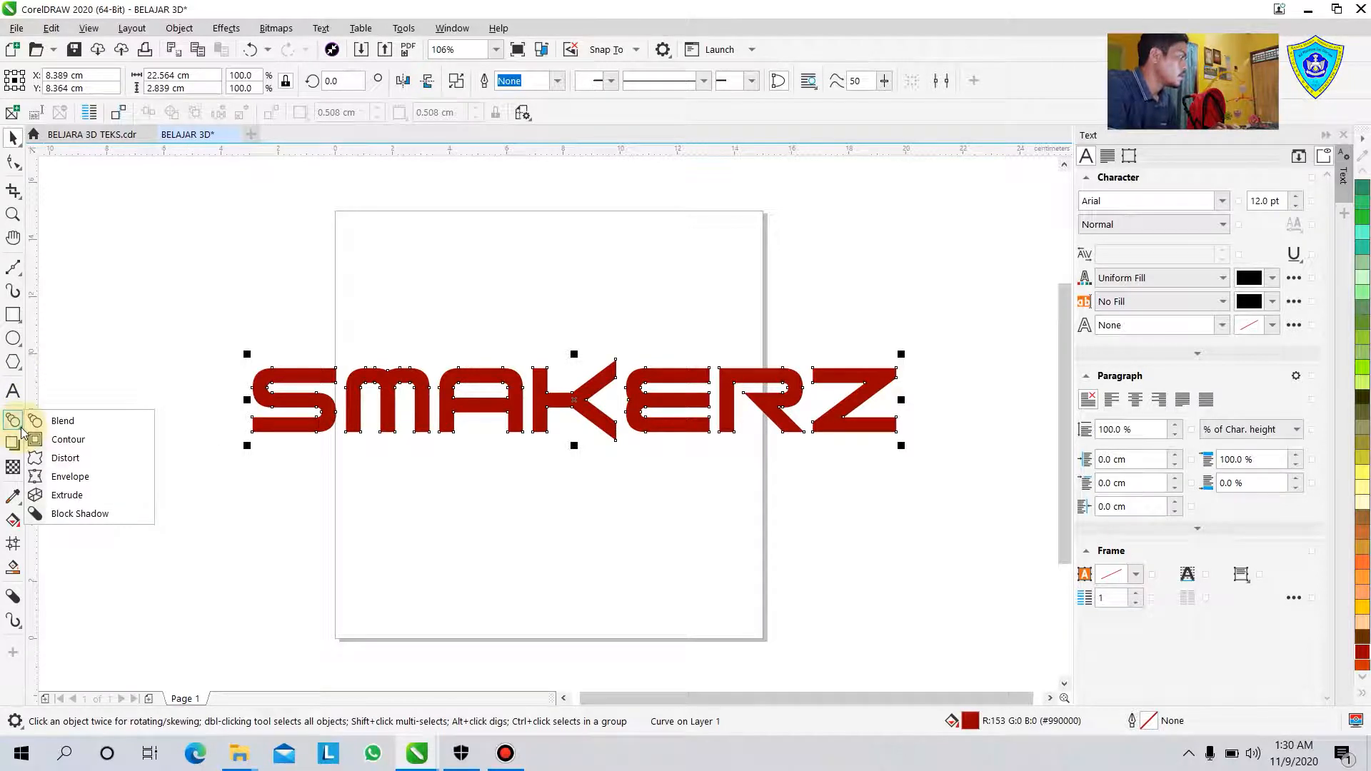
click(54, 477)
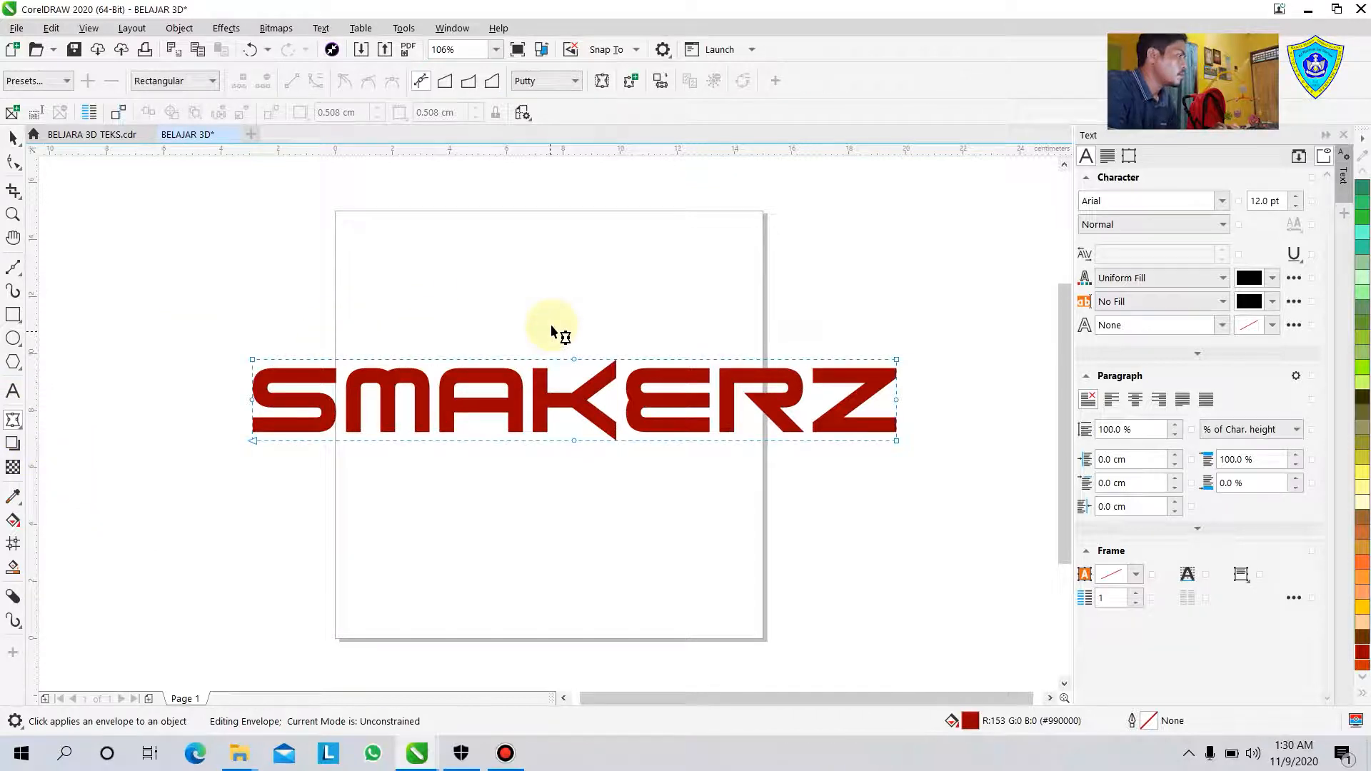
drag(525, 313, 636, 522)
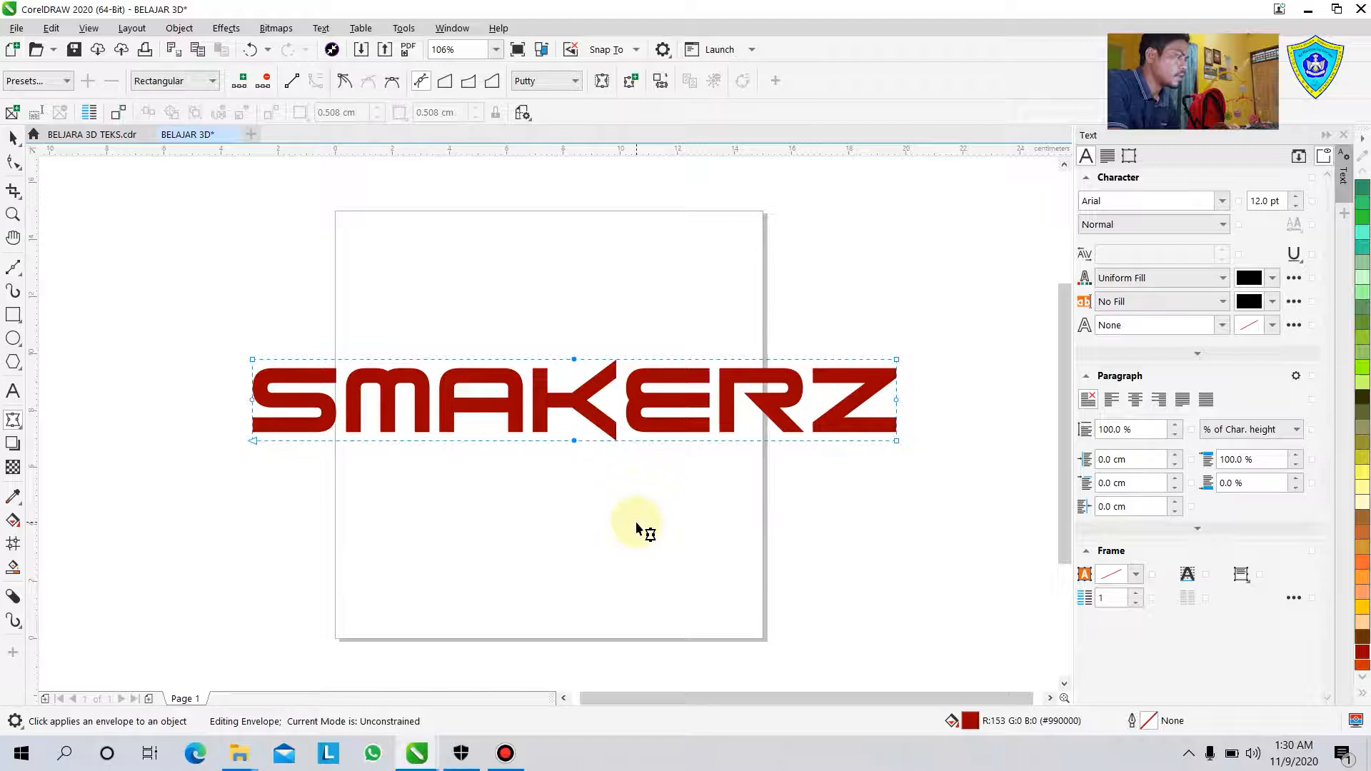
click(636, 522)
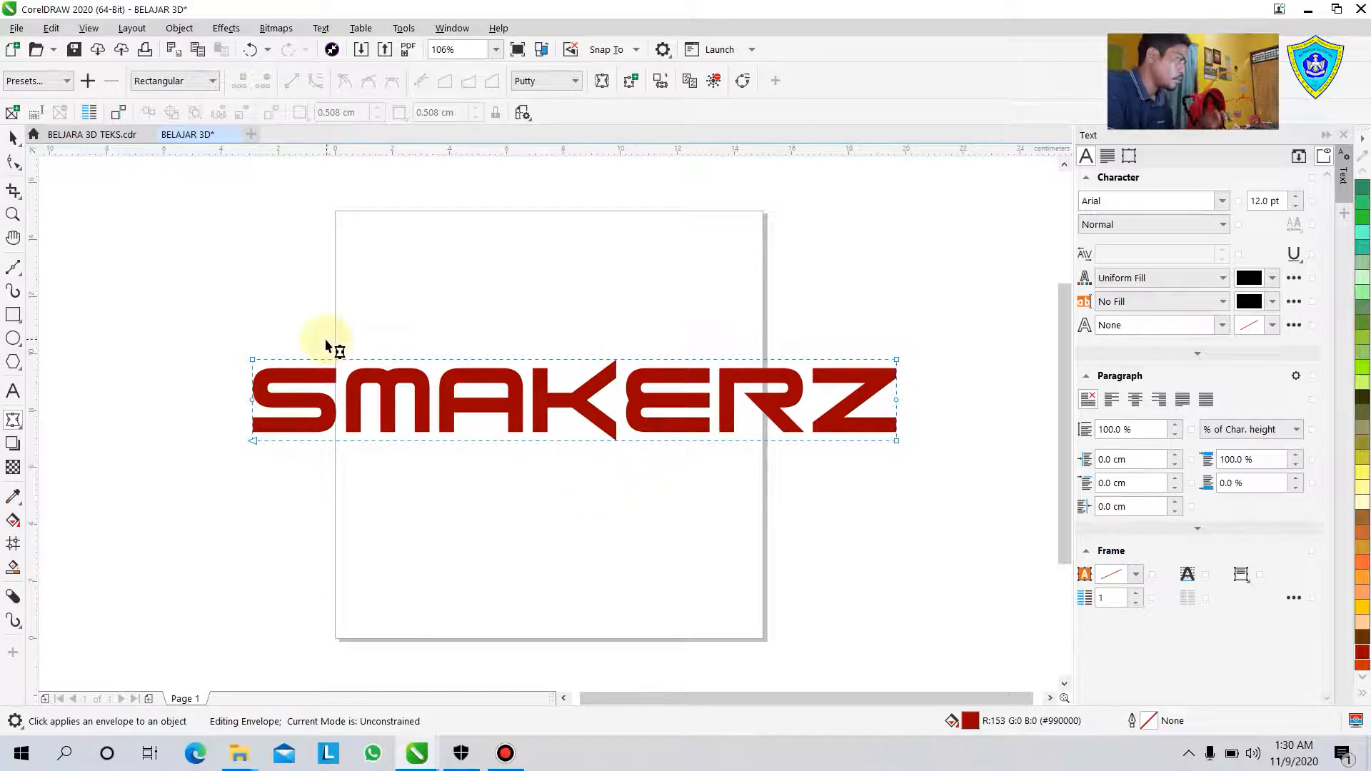
key(ctrl+z)
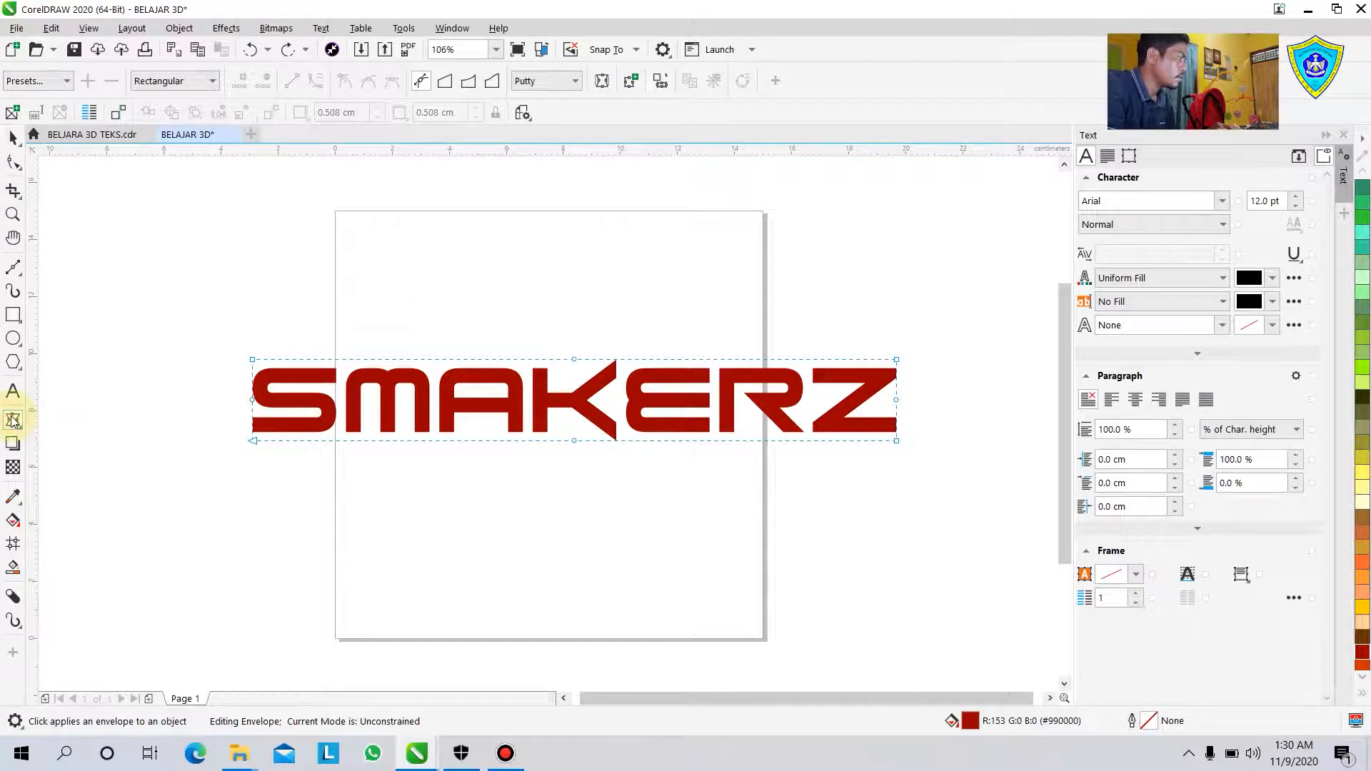
Step: Delete the envelope's upper and lower middle nodes and convert the segments of all remaining nodes to straight lines
drag(497, 291, 614, 447)
drag(645, 567, 646, 570)
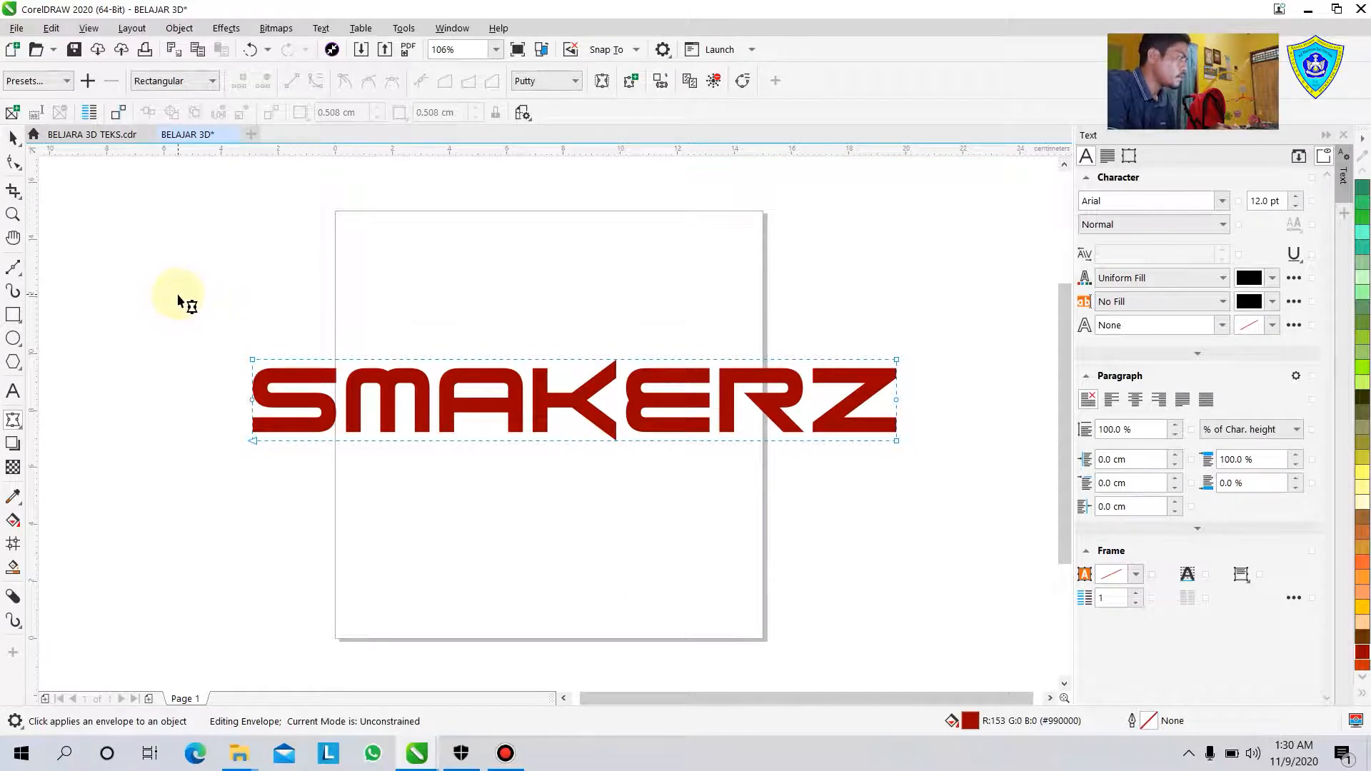
drag(658, 477, 1010, 609)
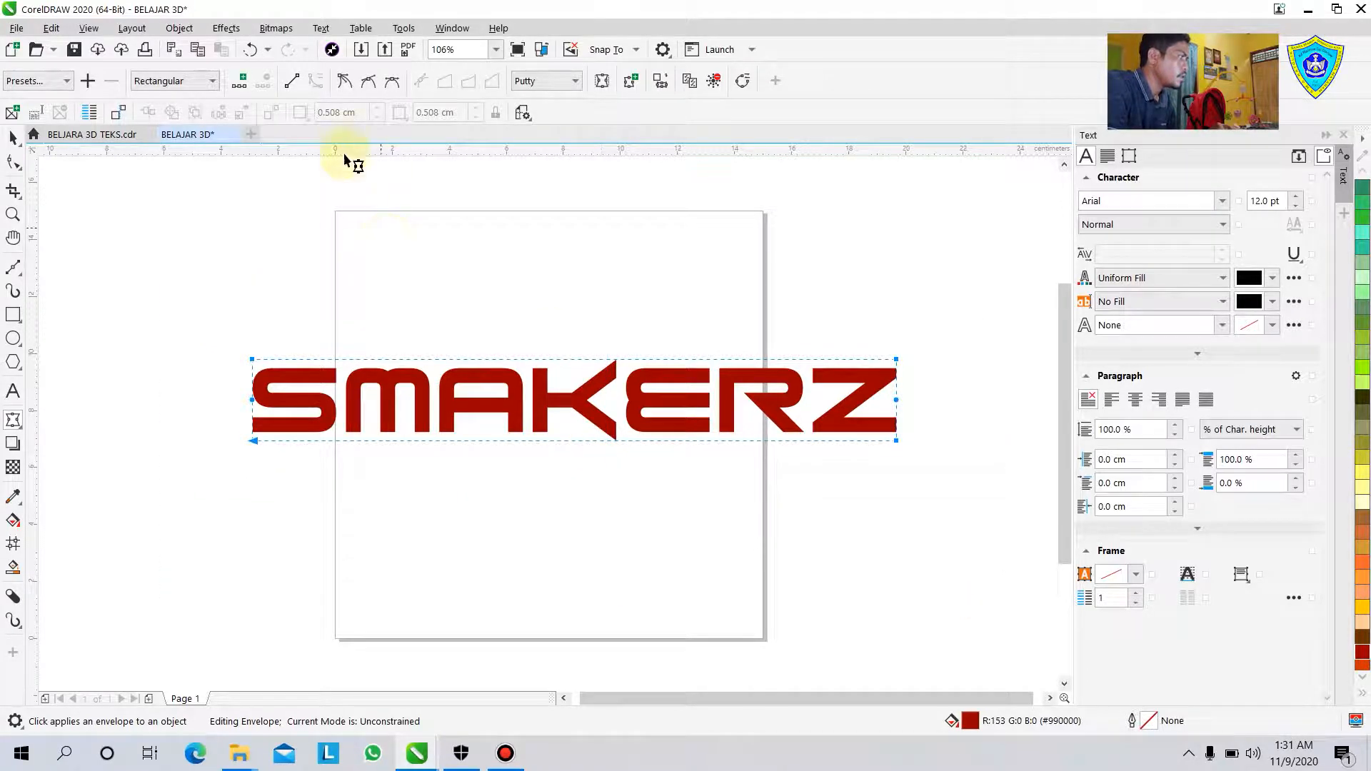
click(292, 81)
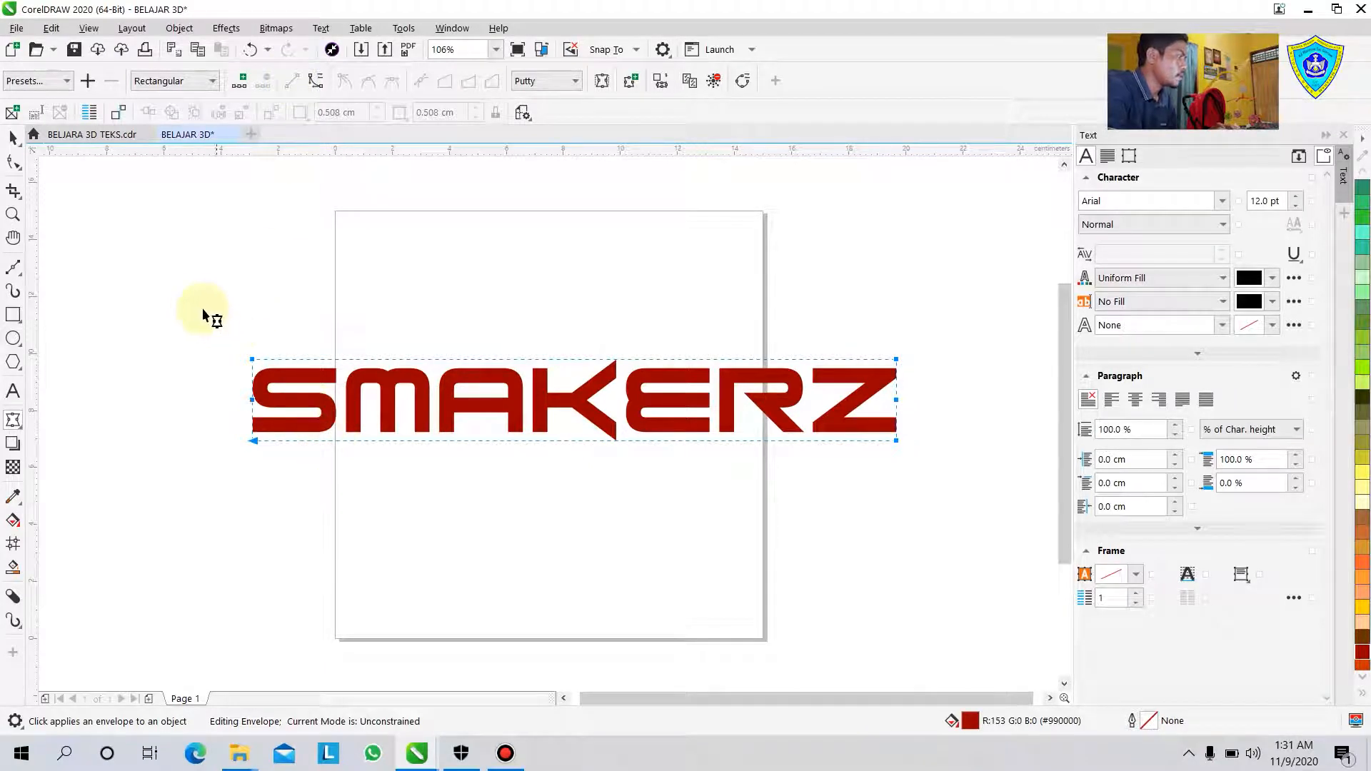
Step: Lower the nodes on the left side of the SMAKERZ envelope so the lettering slants upward to the right, and finish editing
click(163, 277)
drag(381, 535, 382, 535)
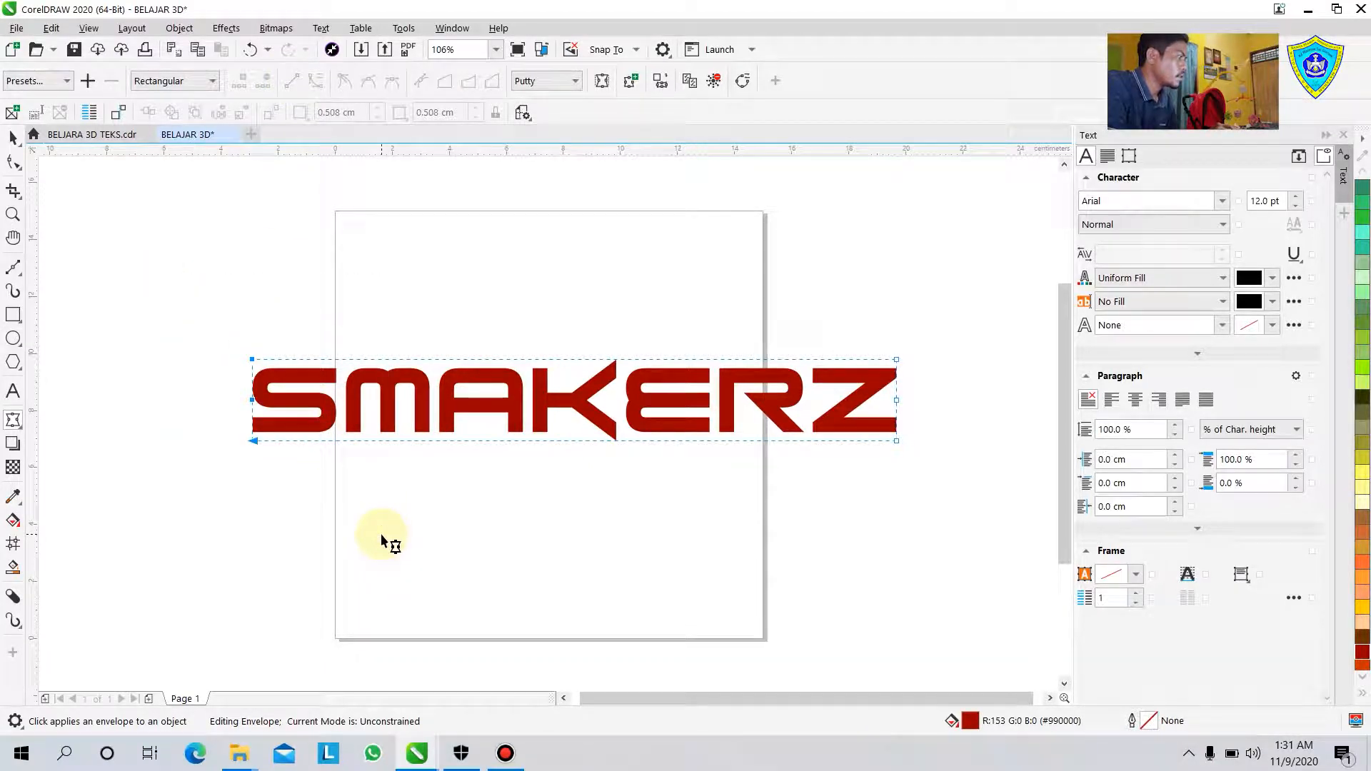
drag(256, 442, 263, 476)
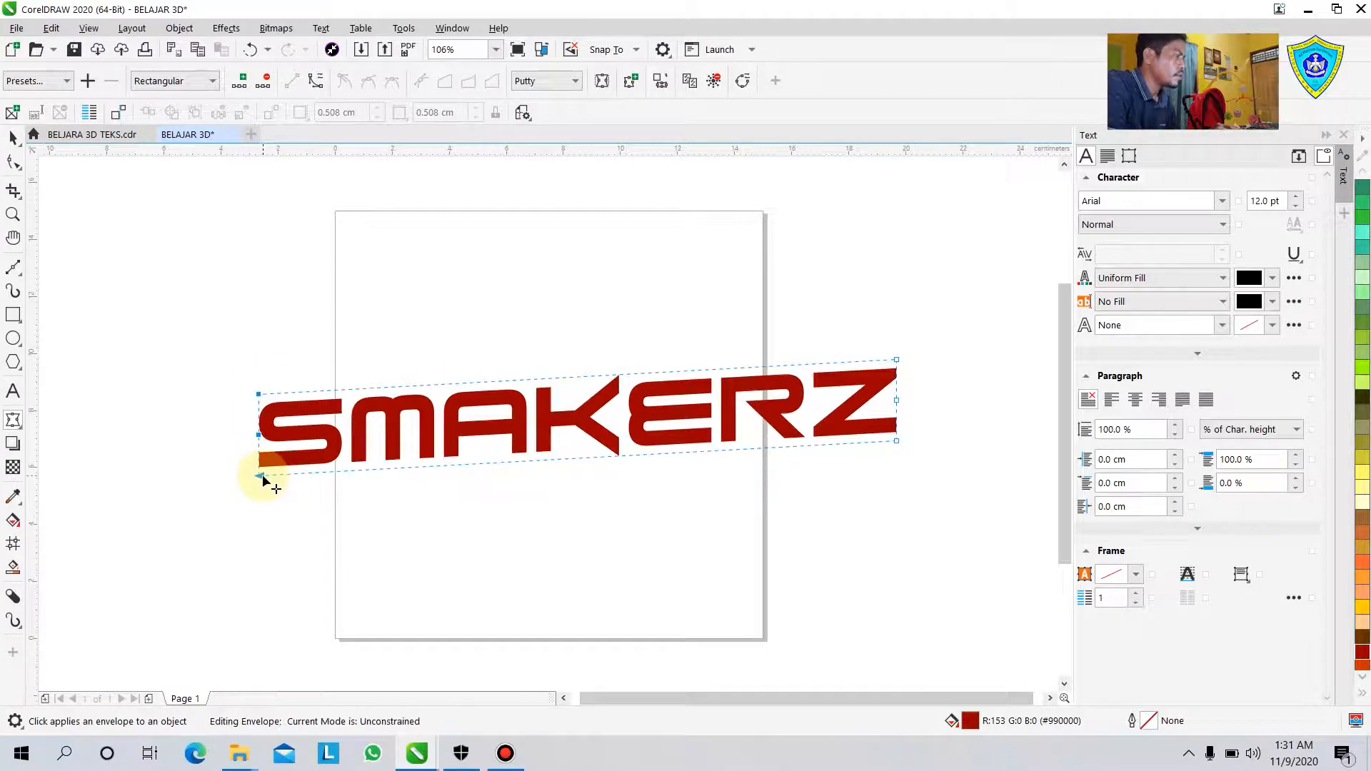
click(91, 136)
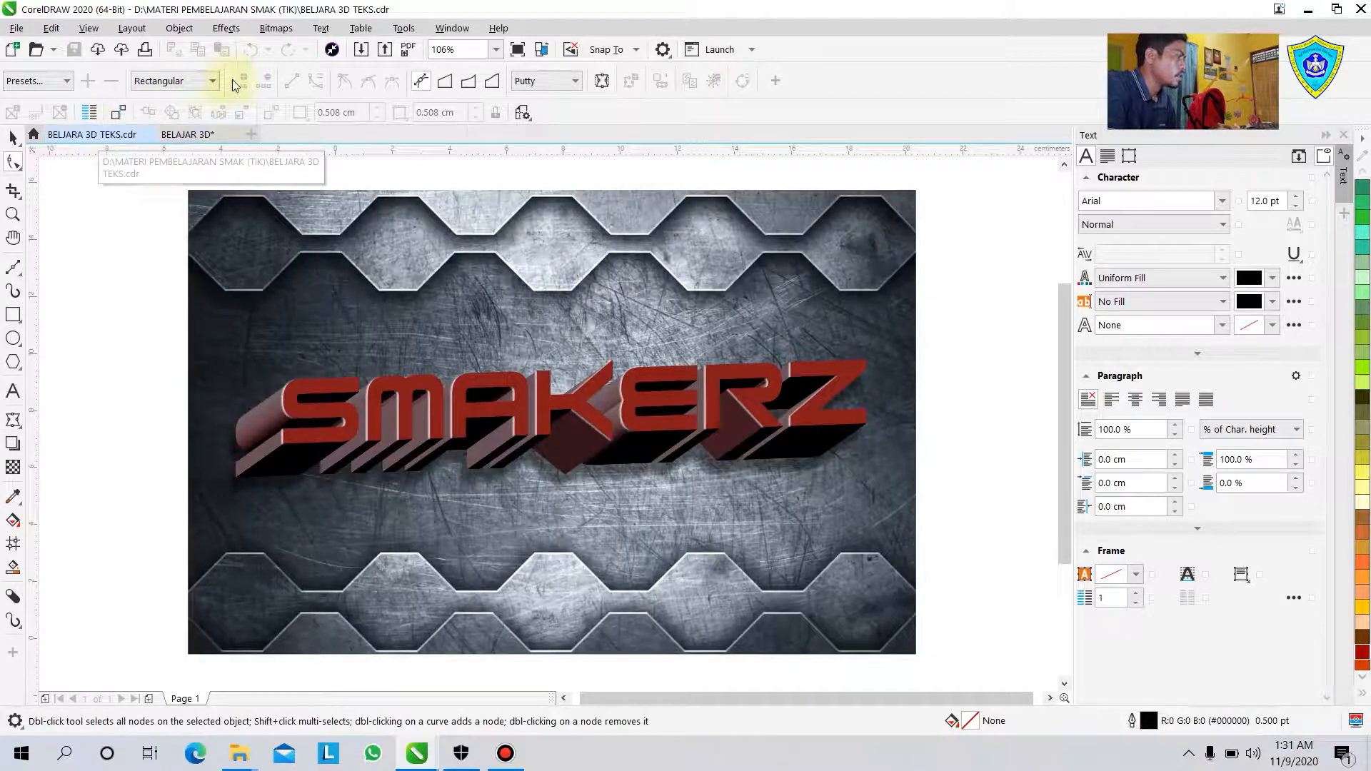
click(202, 135)
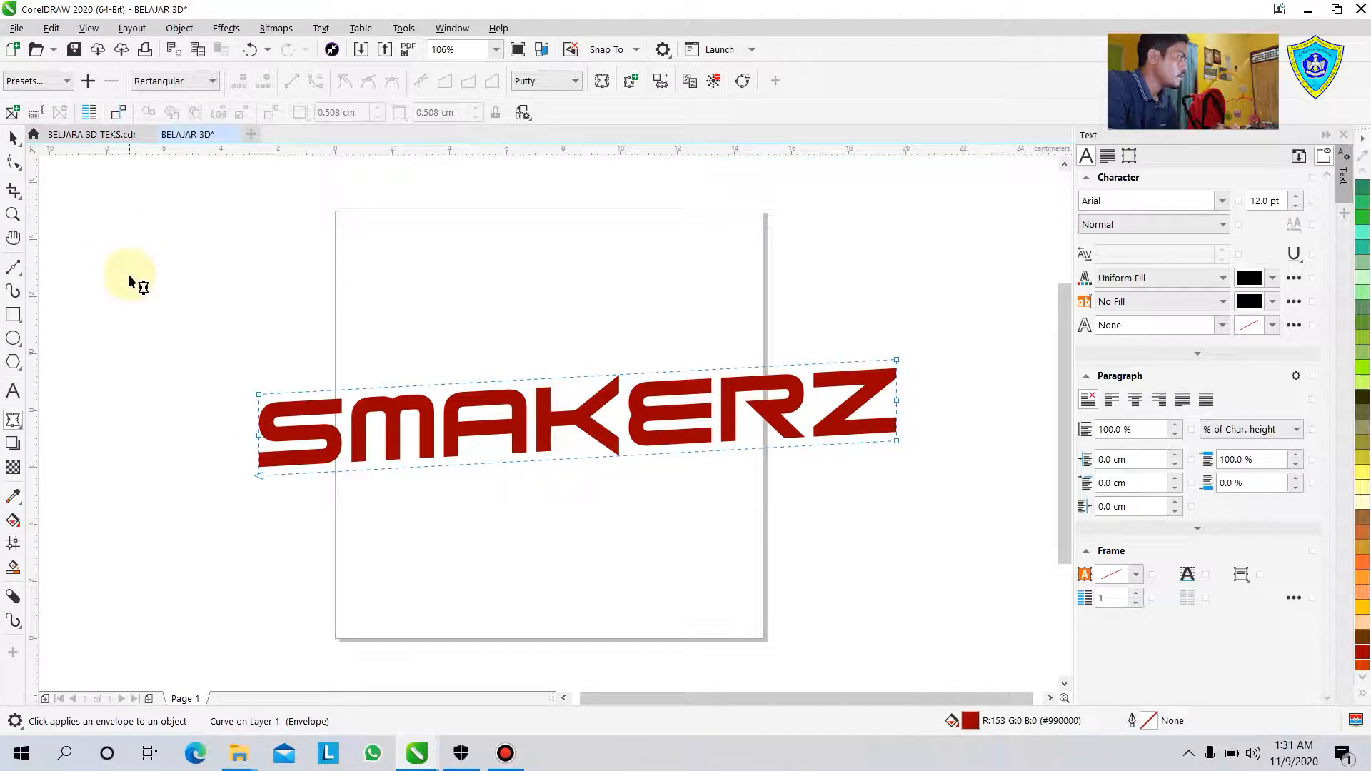
click(12, 141)
click(187, 347)
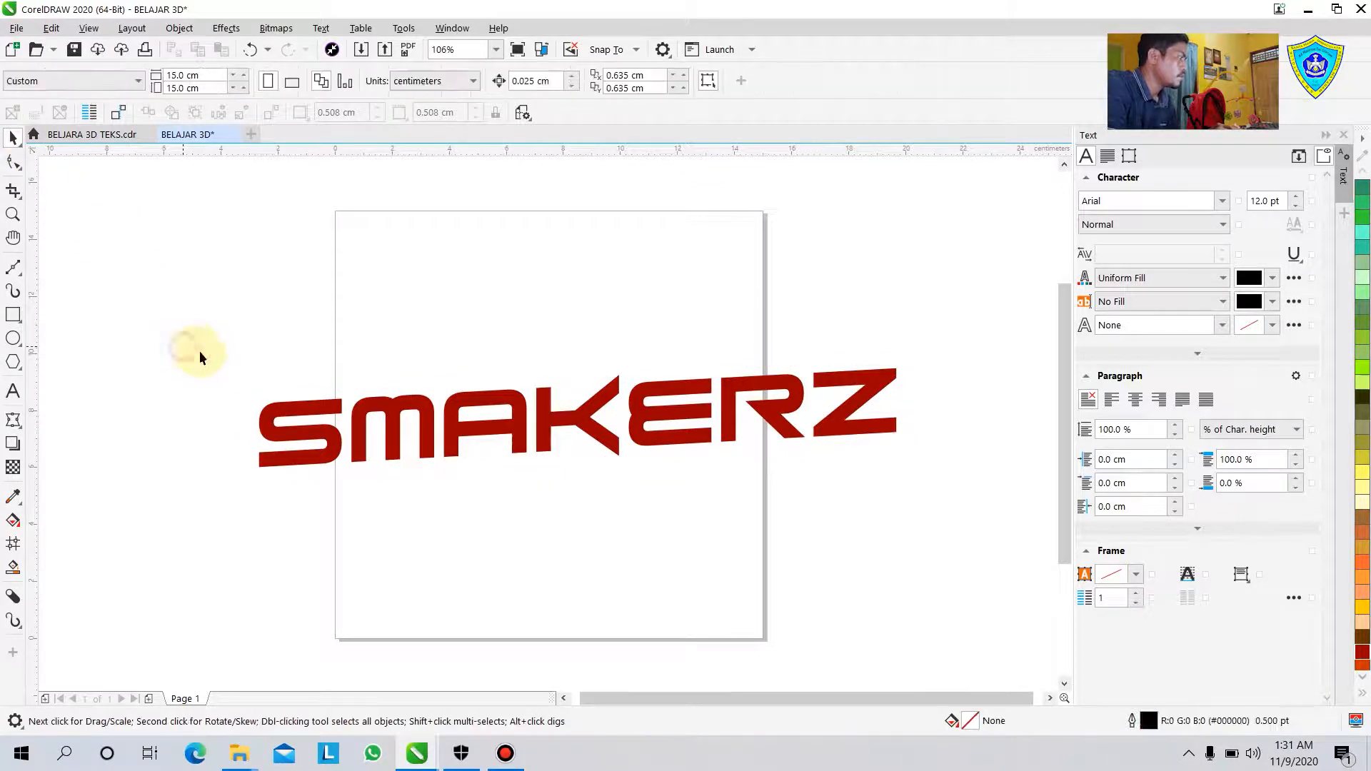
Step: Extrude the slanted SMAKERZ lettering down toward the lower left, with its vanishing point at about -13.18 cm, -4.99 cm
click(305, 412)
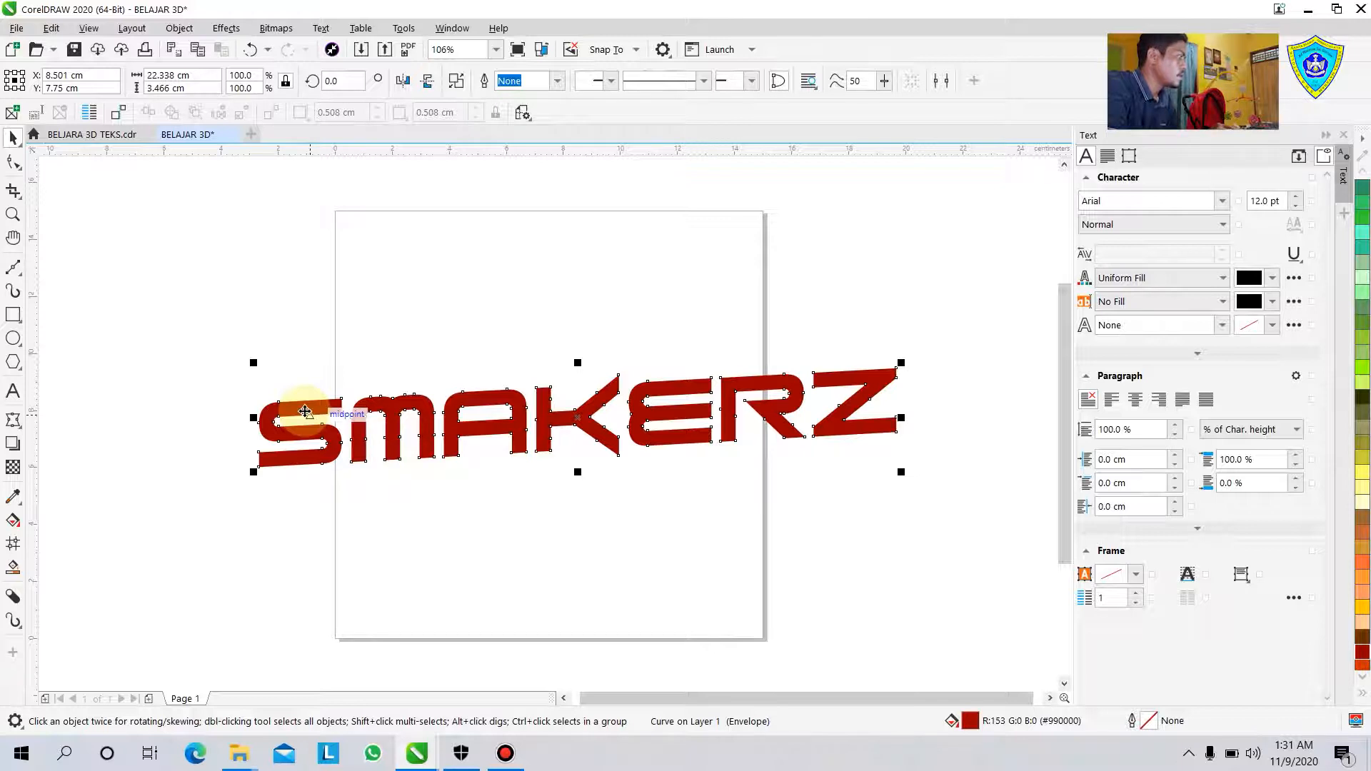
click(21, 427)
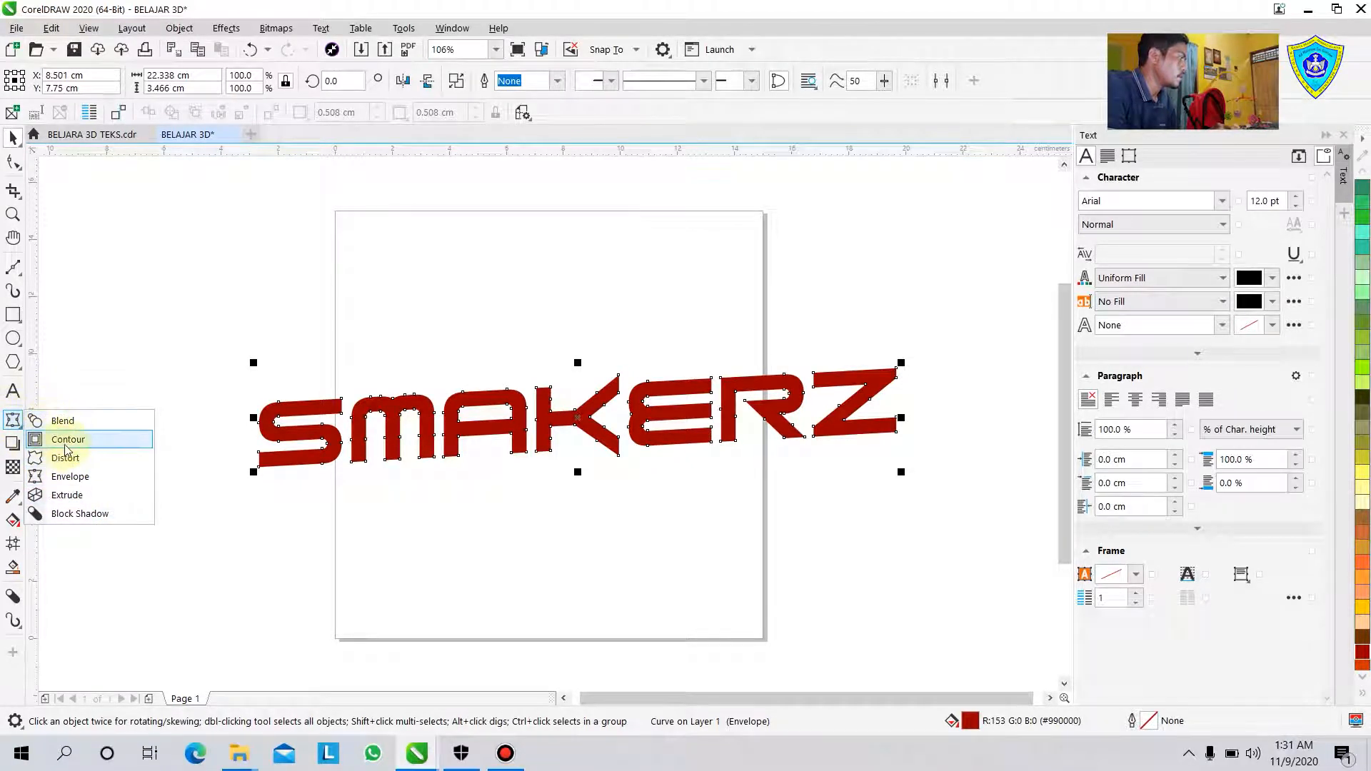
click(63, 495)
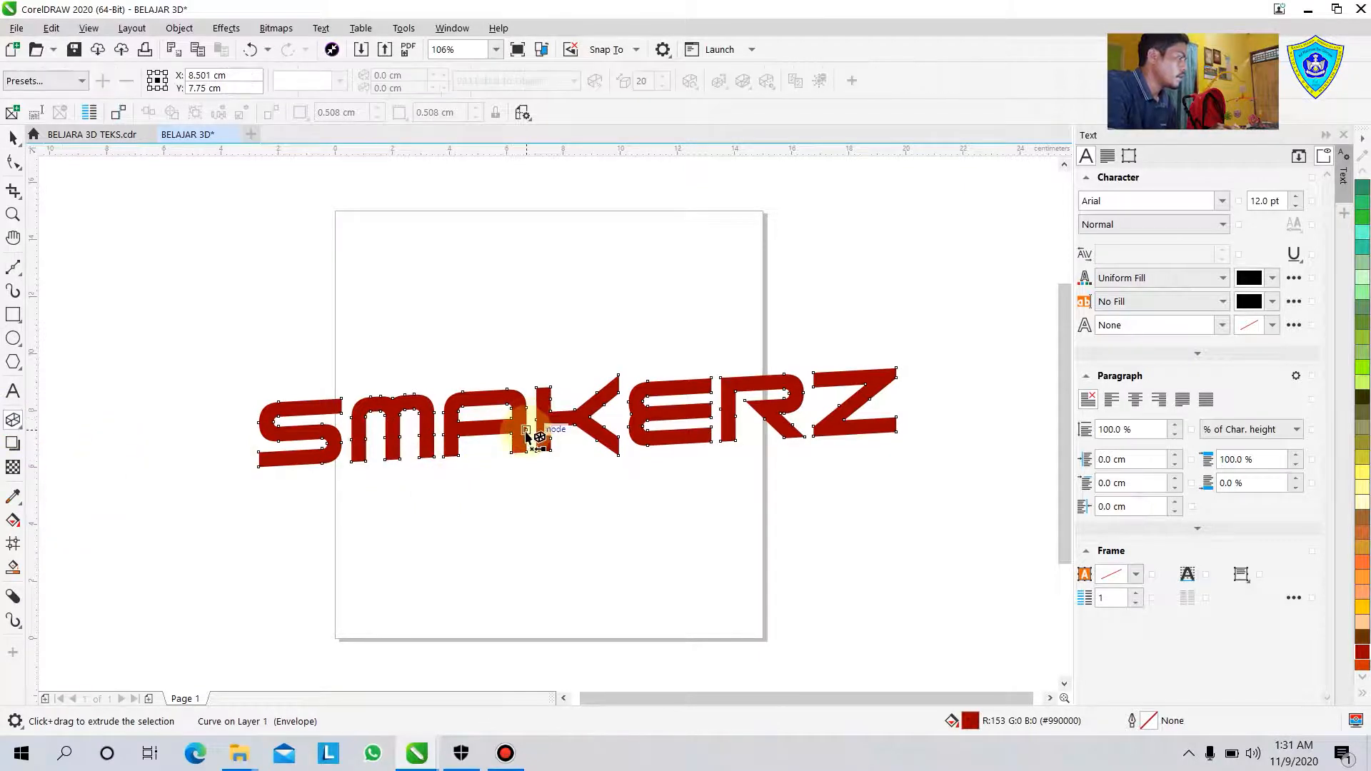
click(14, 420)
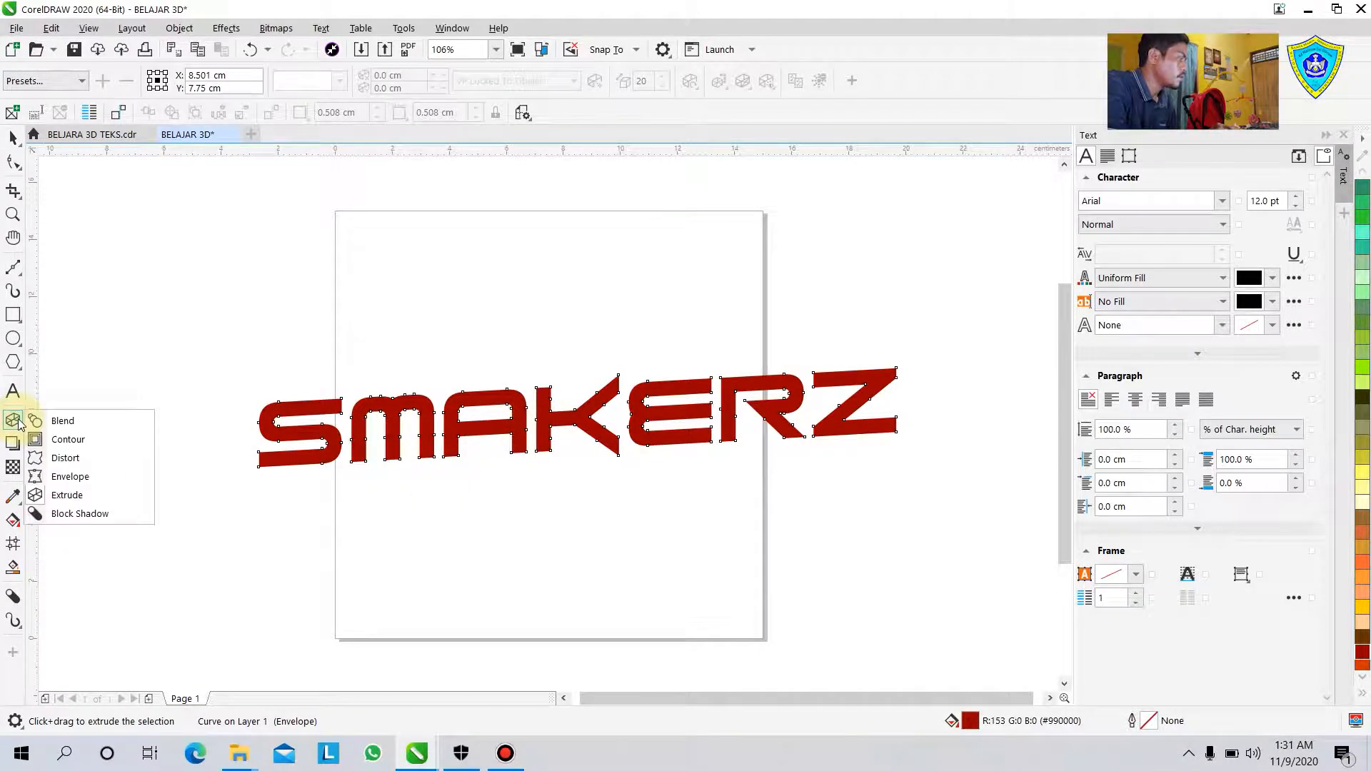
click(64, 498)
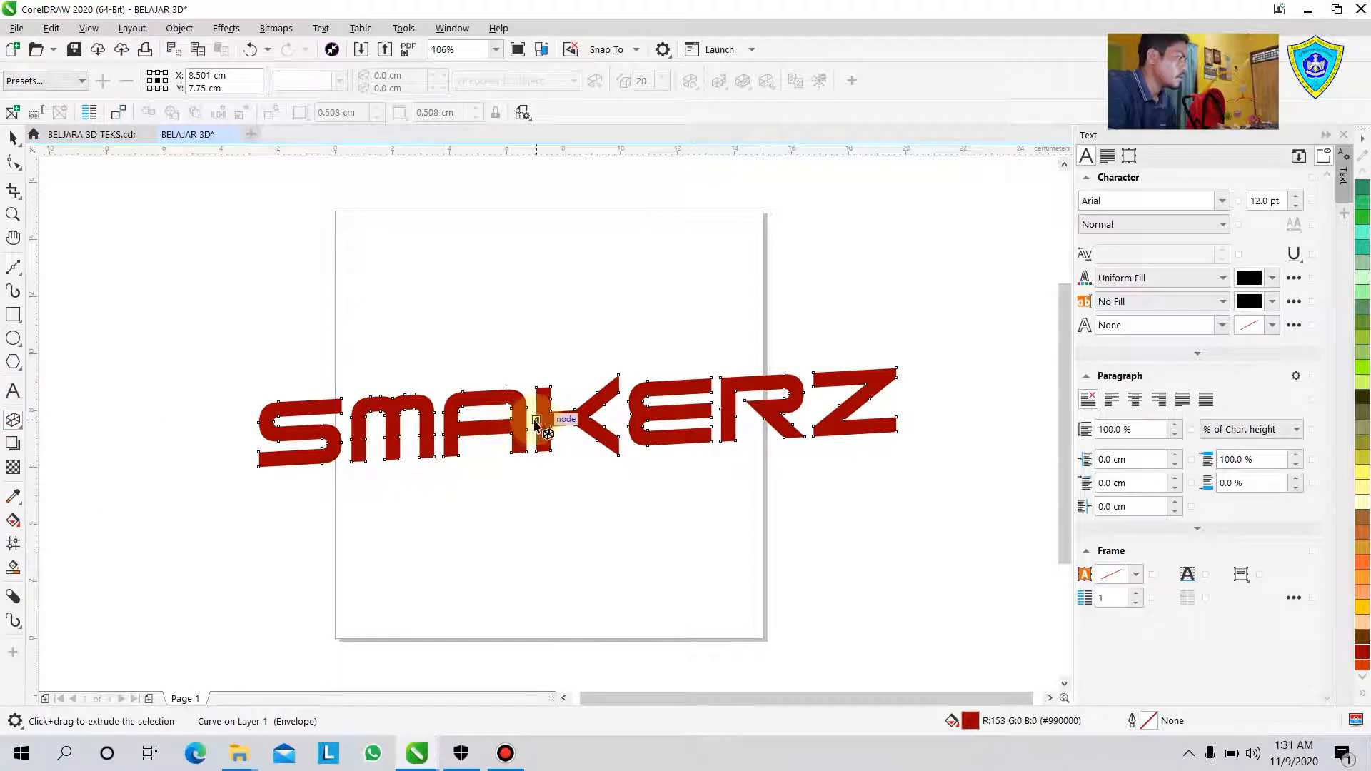
drag(537, 423, 200, 560)
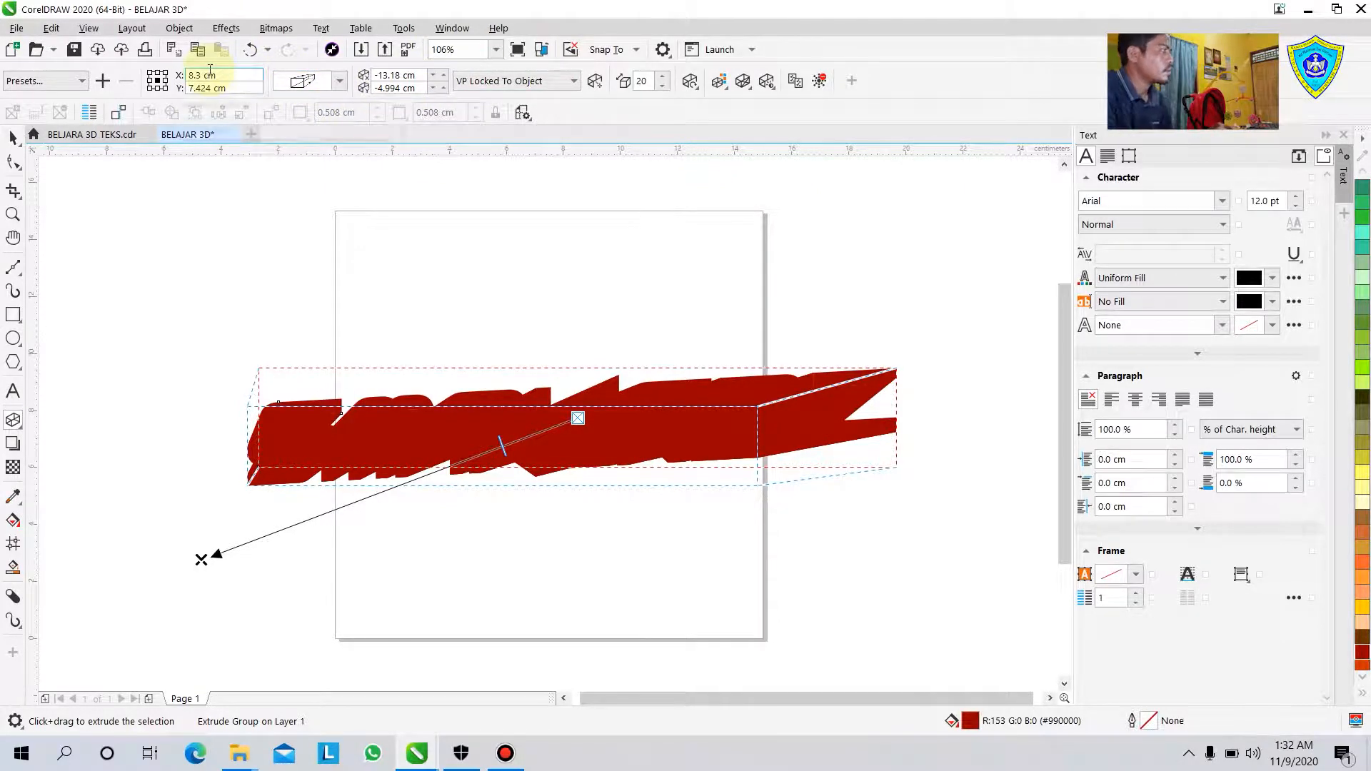
Step: Change the extrusion to the parallel type with the lettering in front, and set its direction vector to about -2.7 cm, -1.6 cm
click(340, 85)
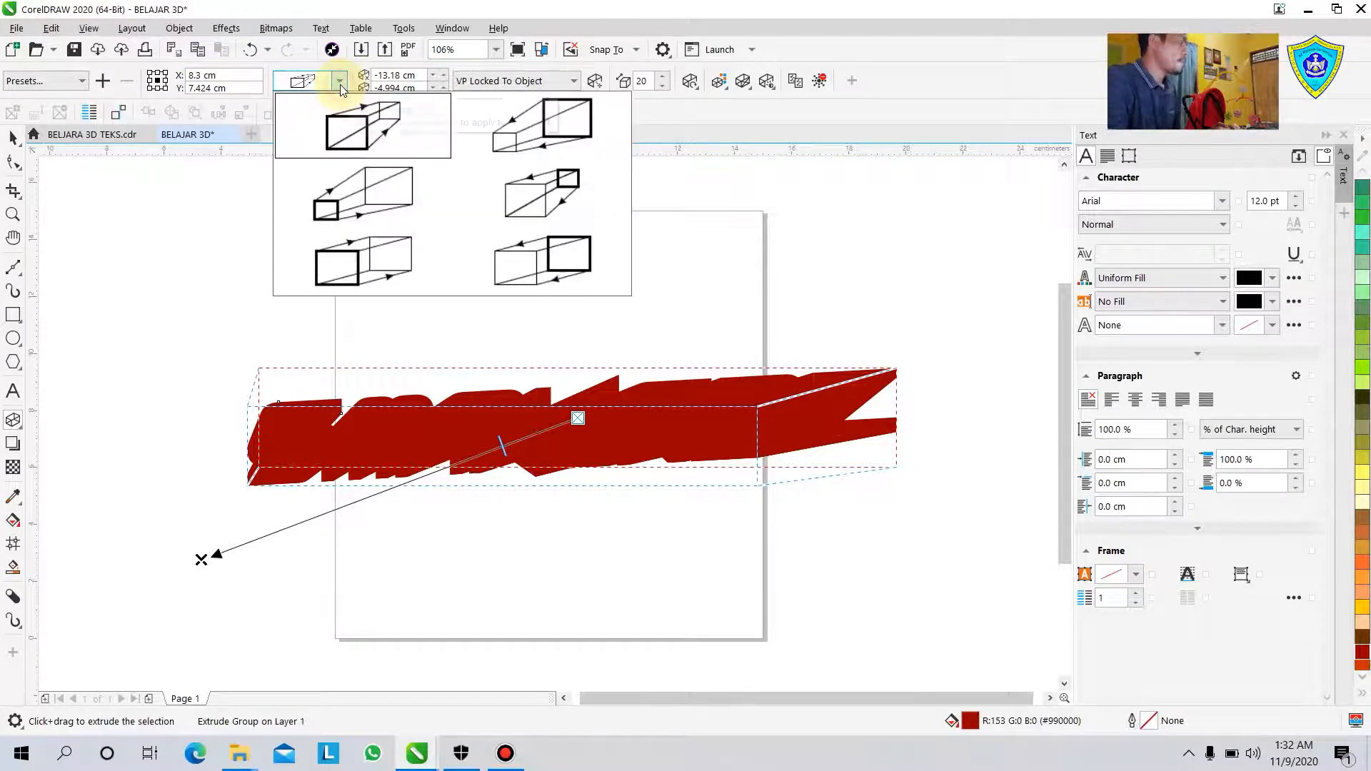
click(366, 259)
drag(212, 558, 502, 455)
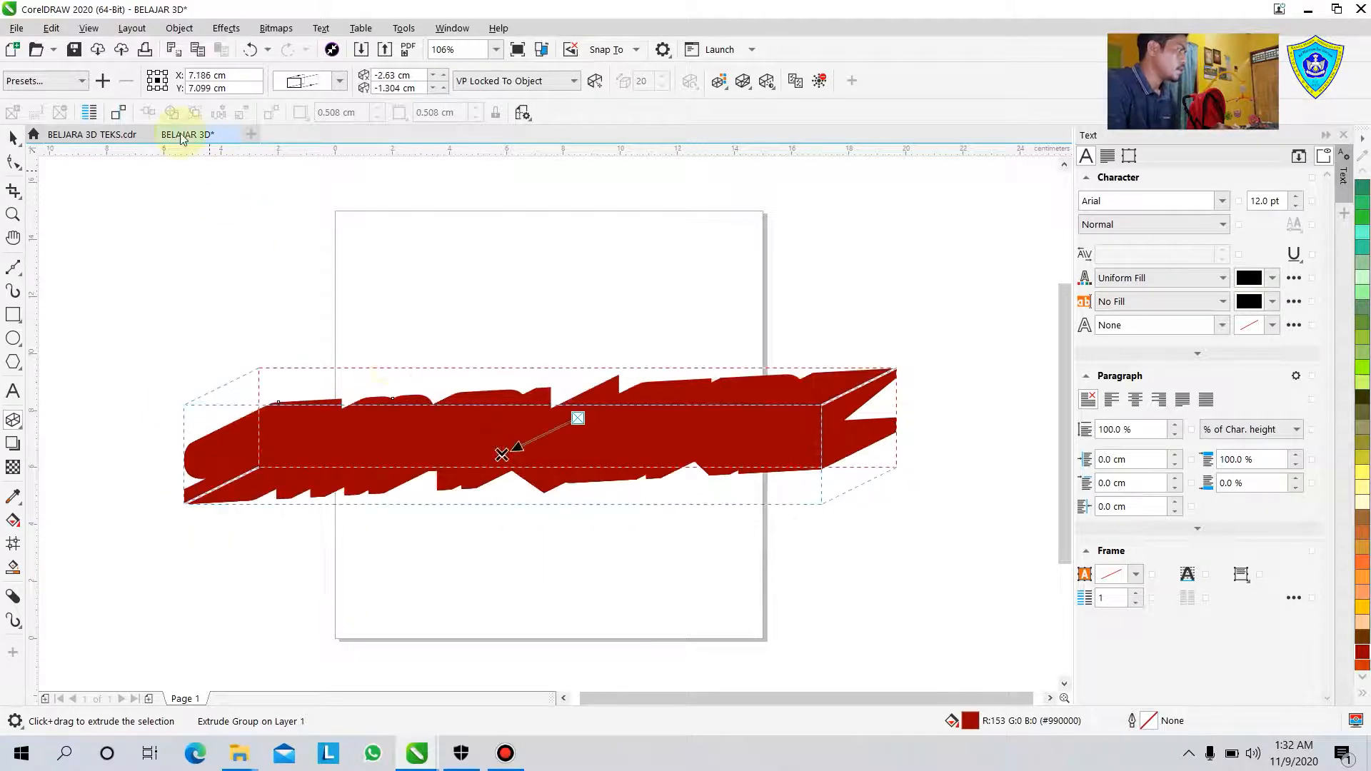
click(115, 133)
click(204, 136)
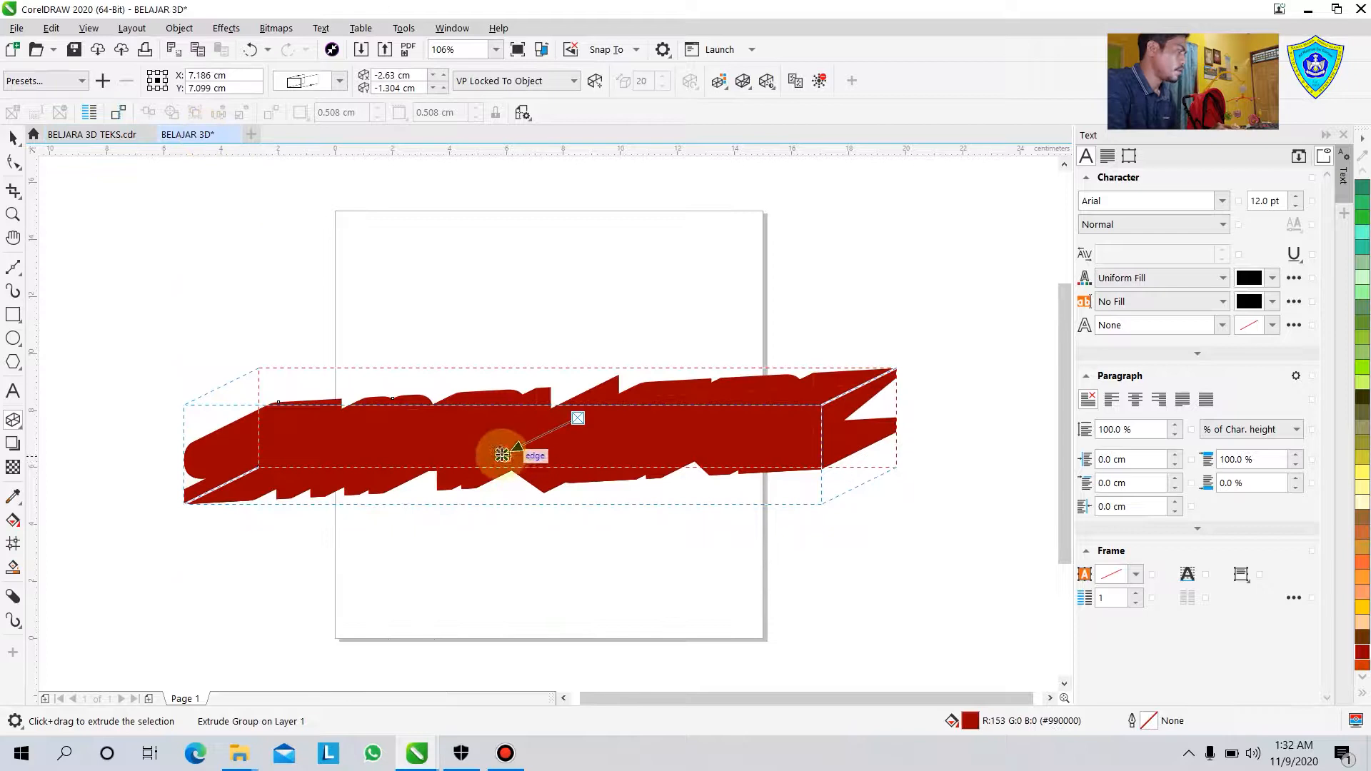
drag(501, 454, 500, 463)
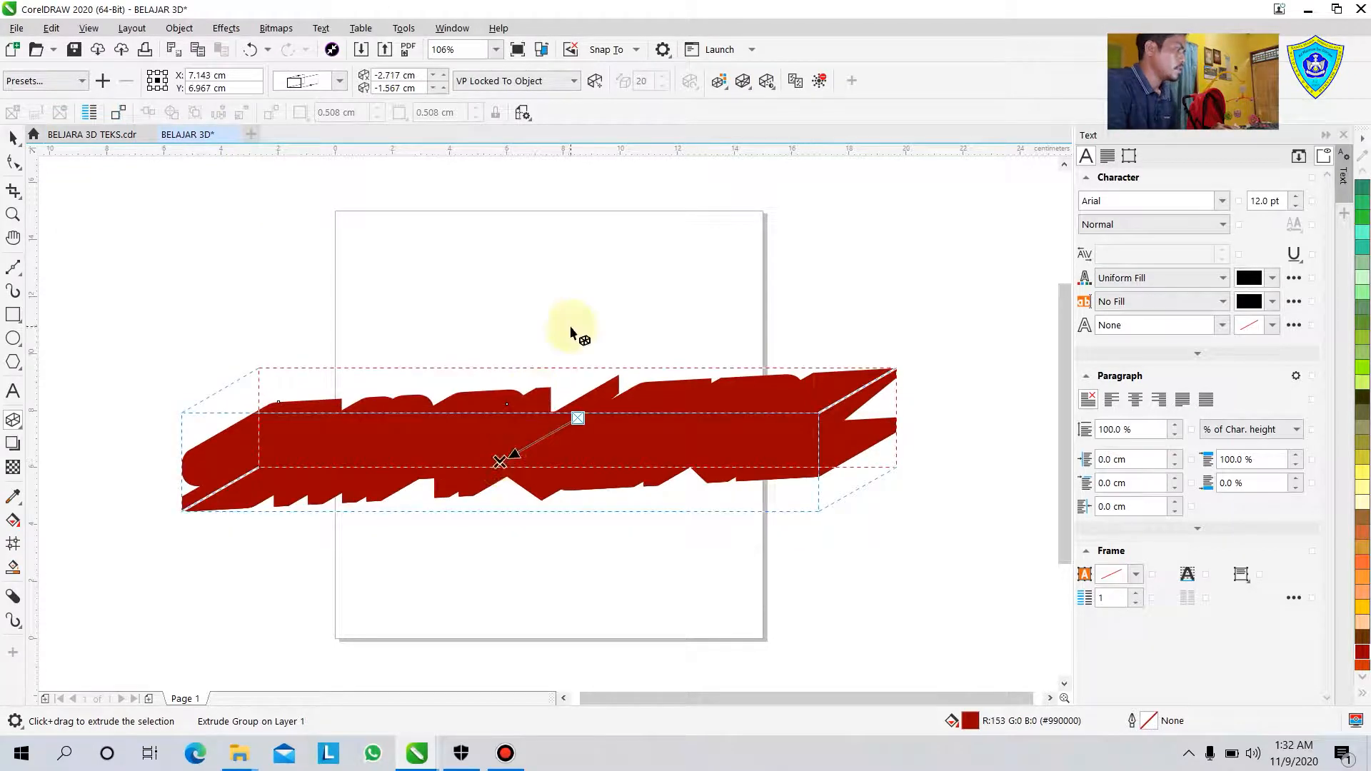
Step: Color the extrusion's sides with a solid dark maroon, CMYK 46, 90, 66, 66
click(726, 84)
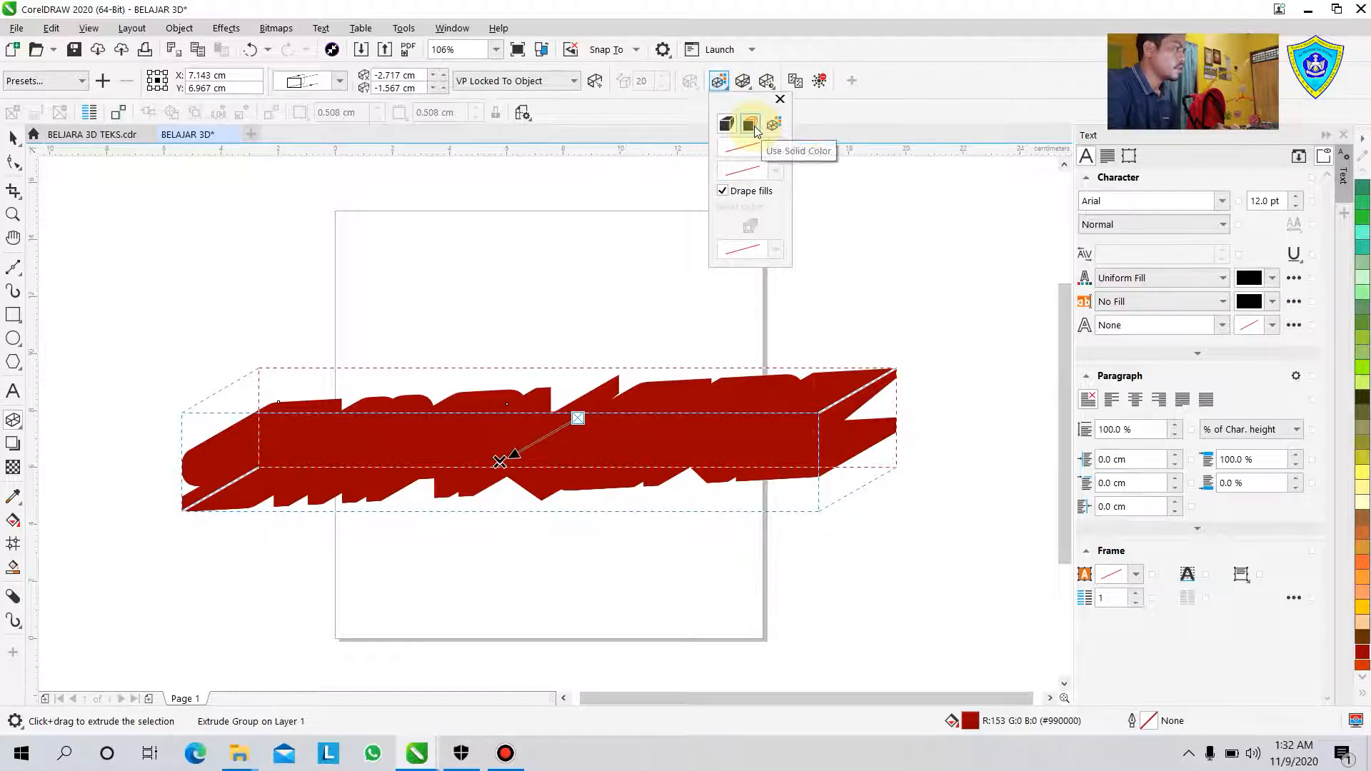
click(750, 126)
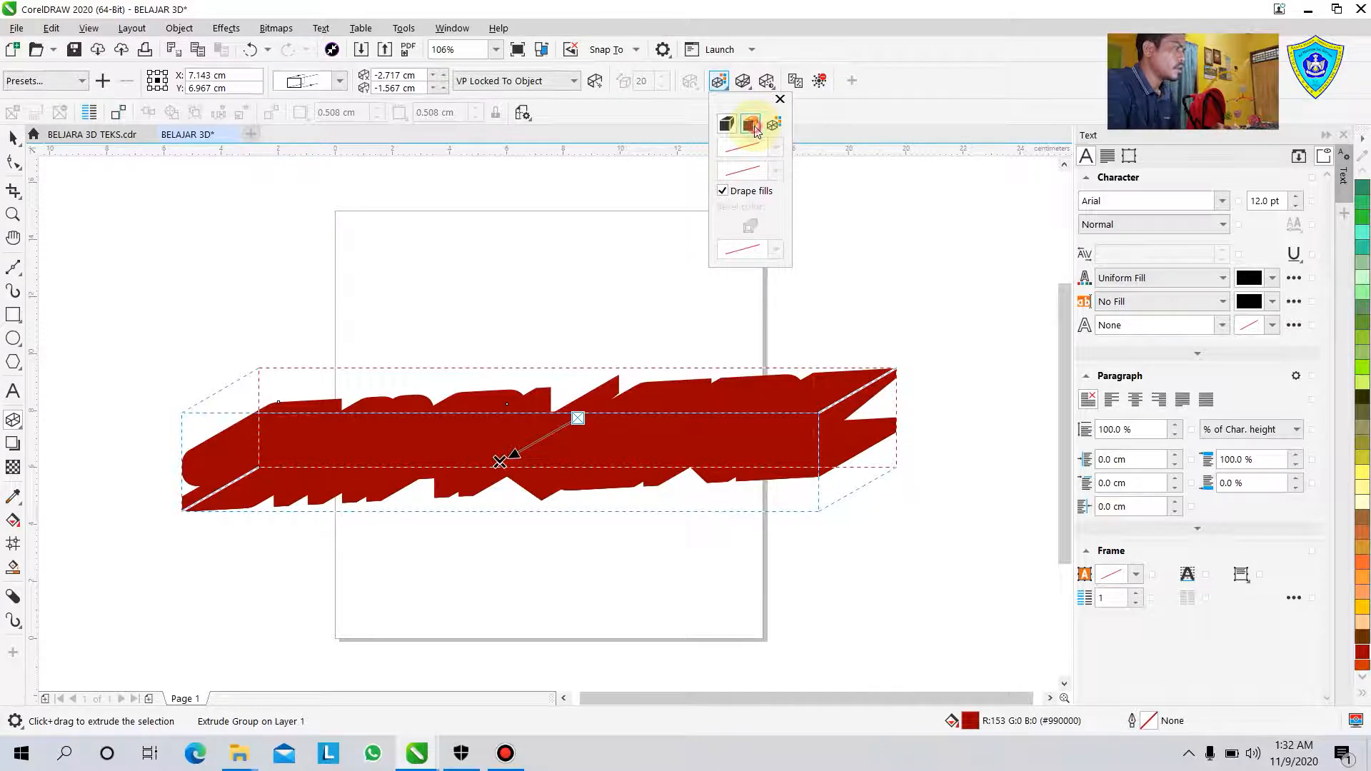
click(777, 163)
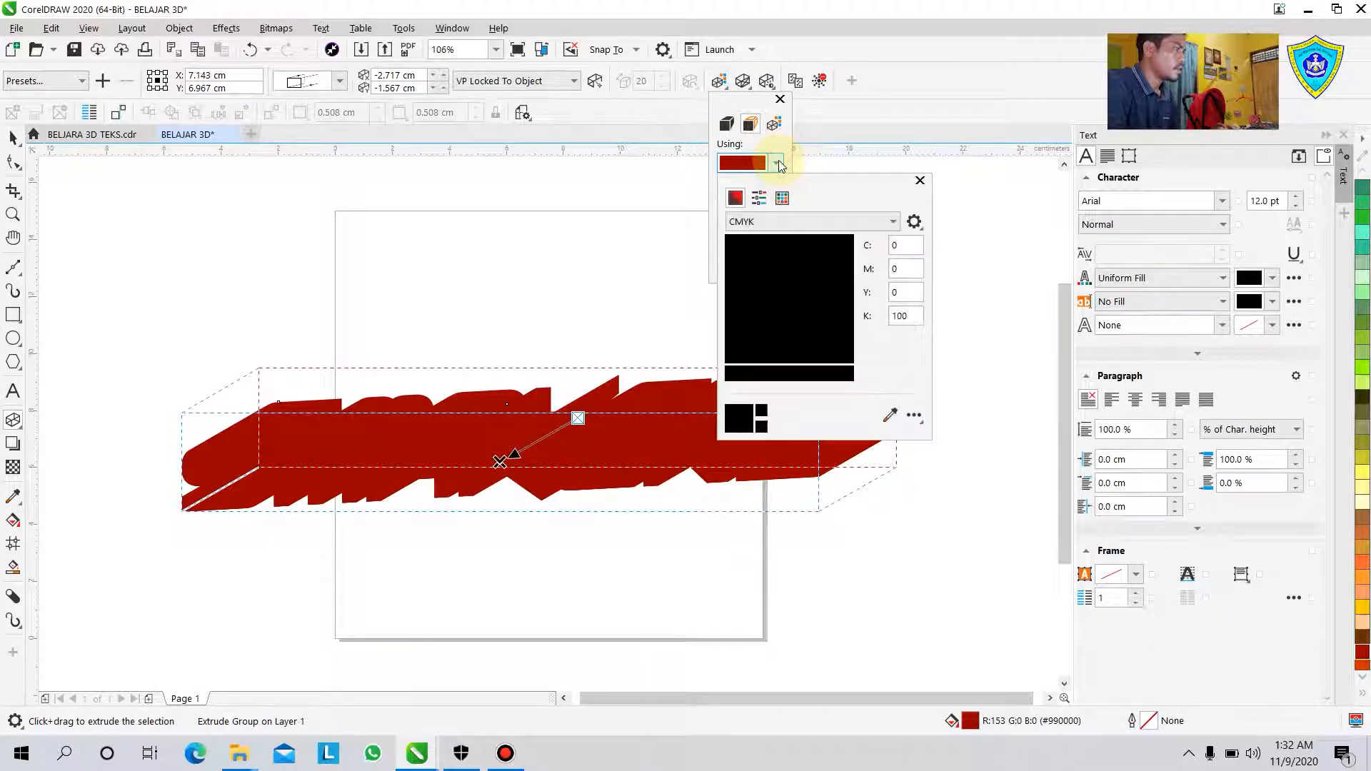
click(840, 315)
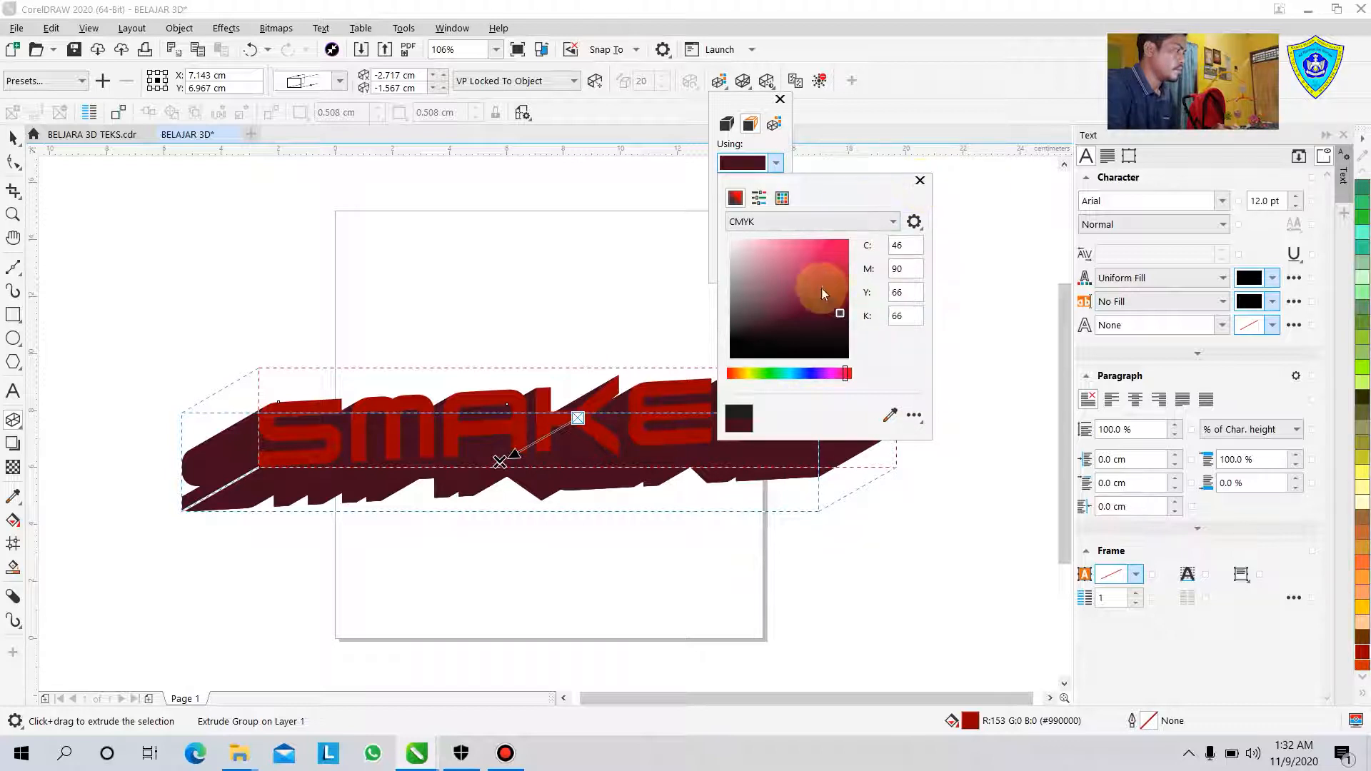
click(920, 180)
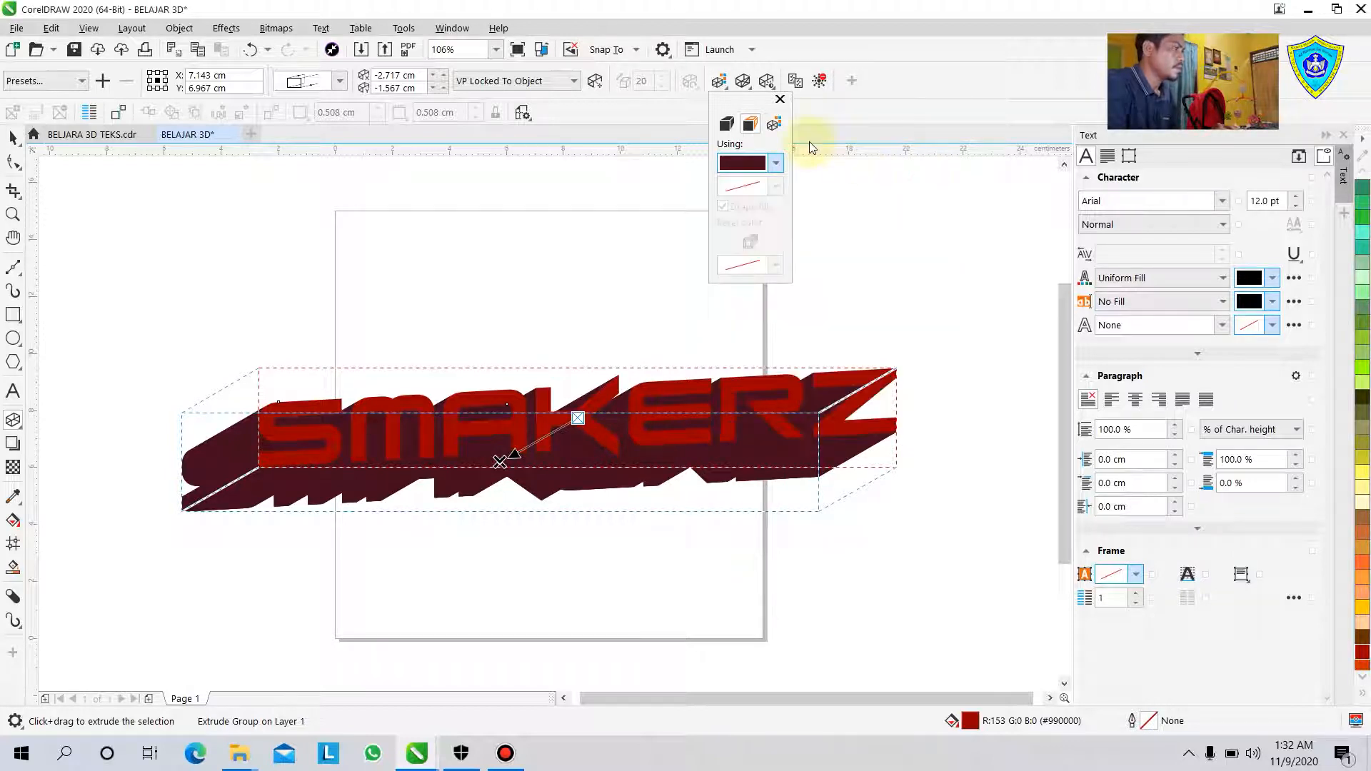
Step: Add light 1 to the extrusion, place it at the lighting cube's front upper-left corner and reduce its intensity to about 81
click(773, 86)
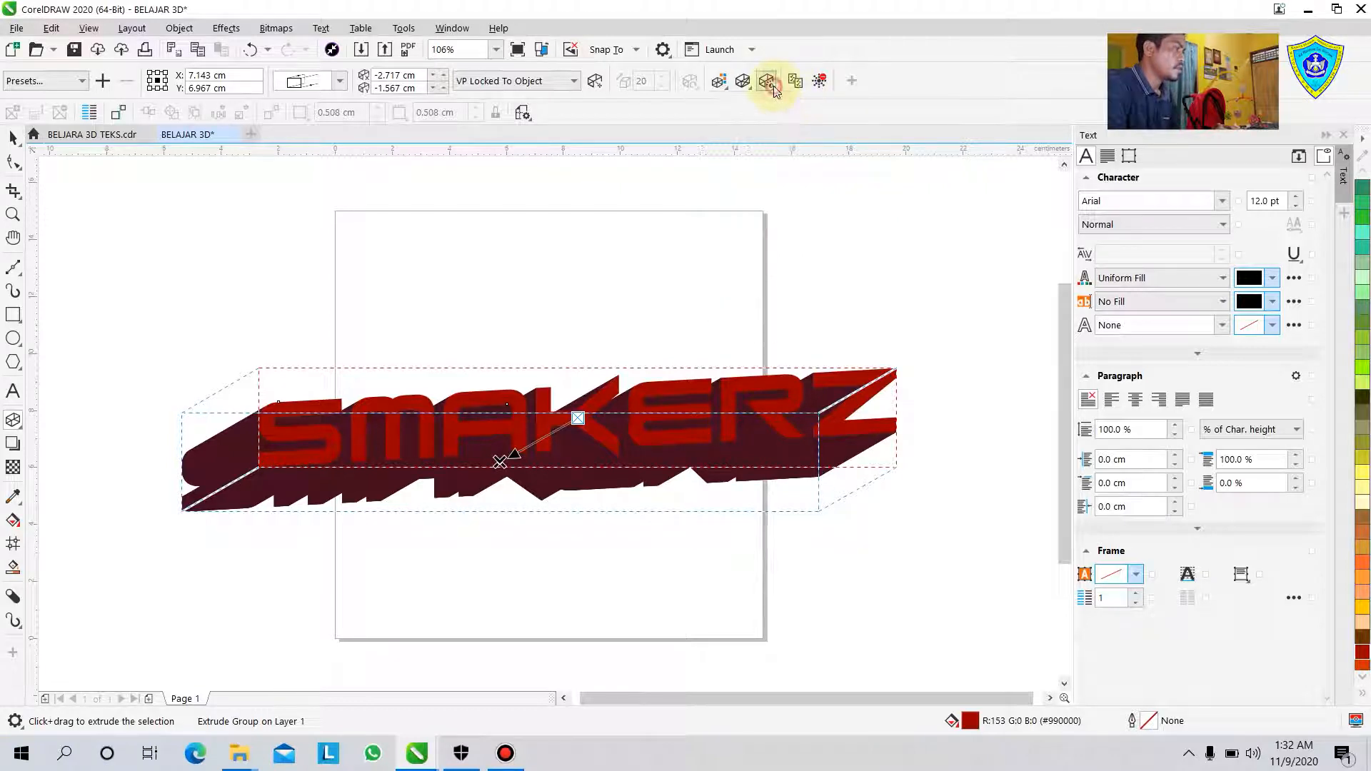
click(774, 85)
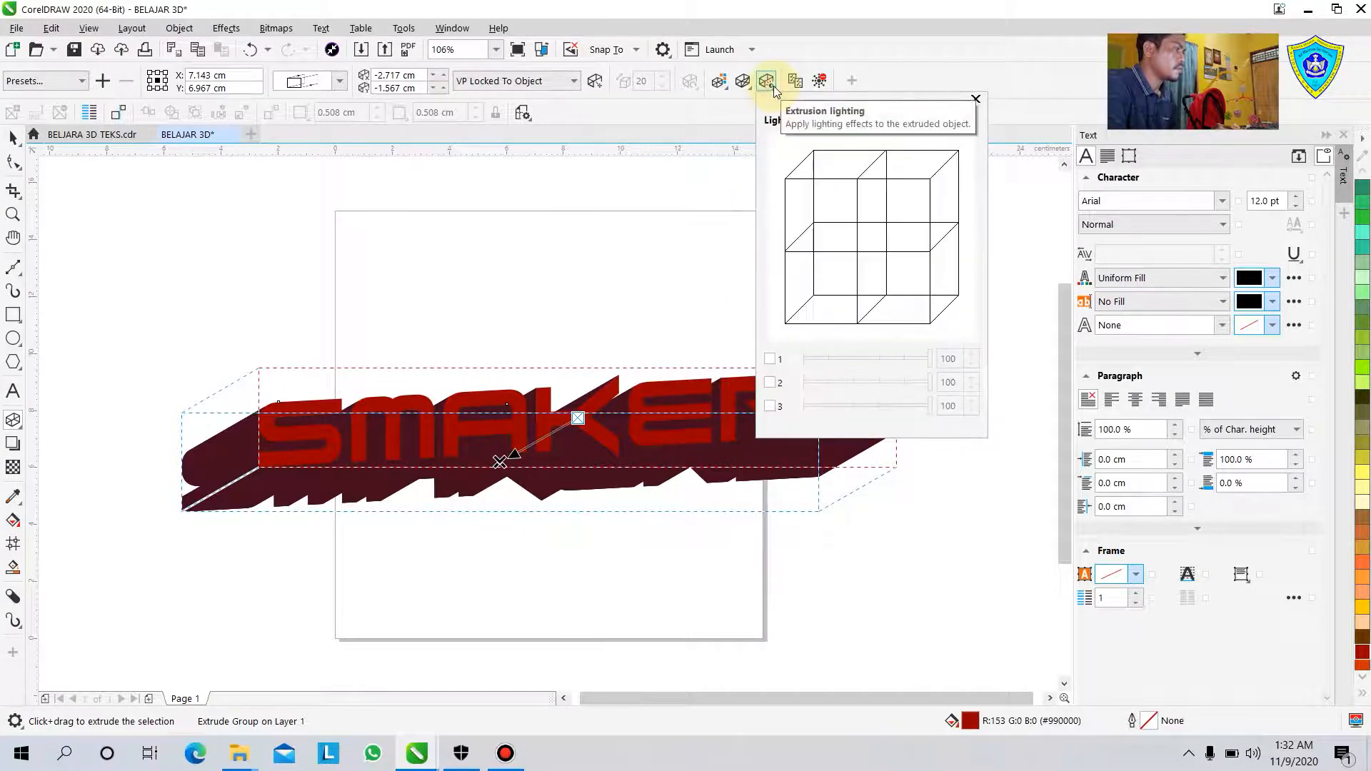
click(774, 85)
click(769, 87)
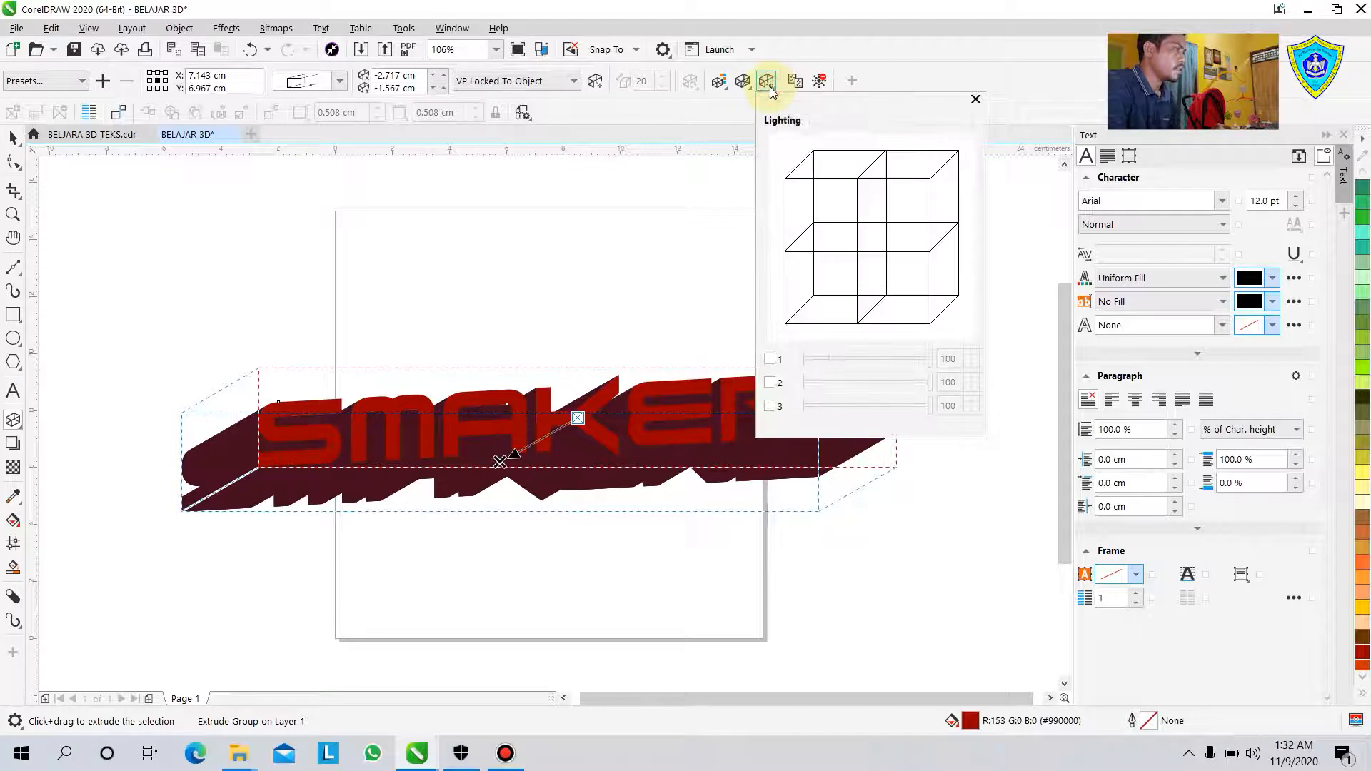
click(771, 360)
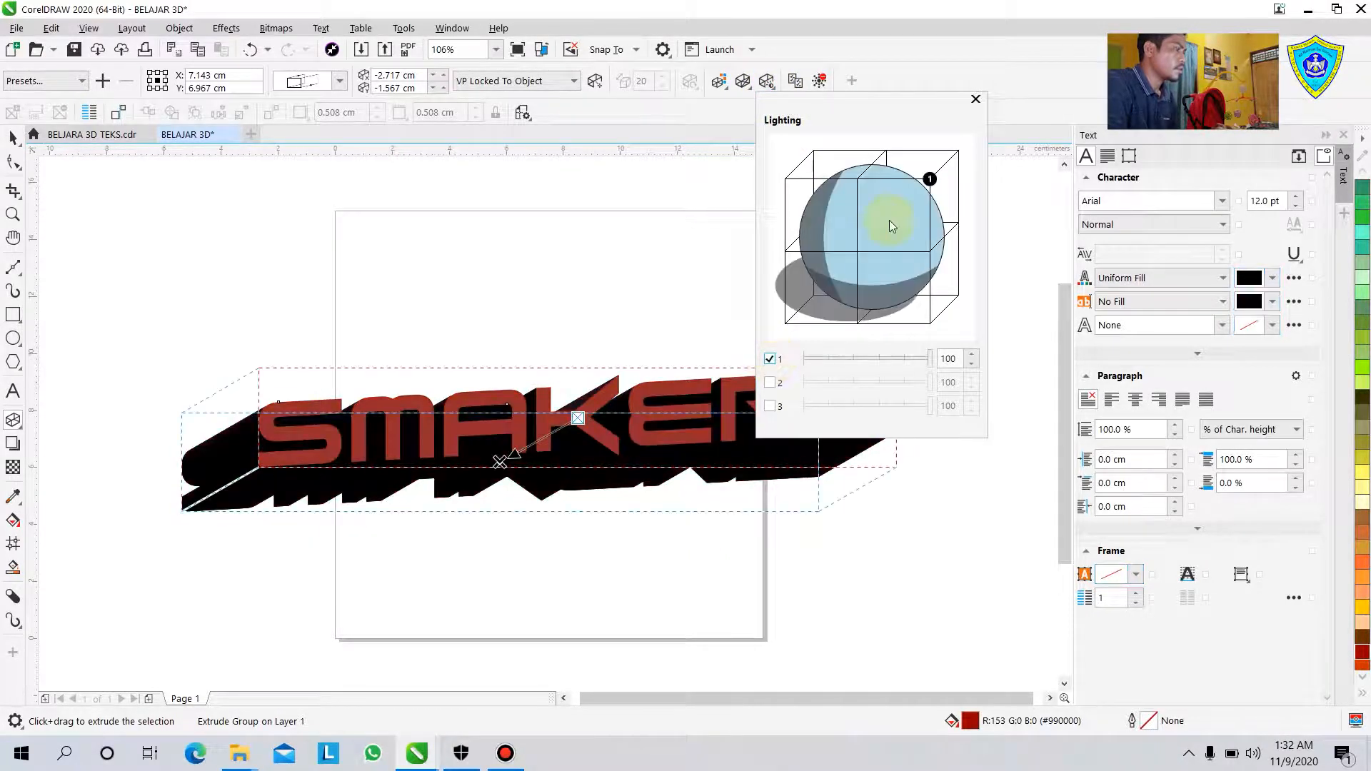
drag(934, 187, 791, 187)
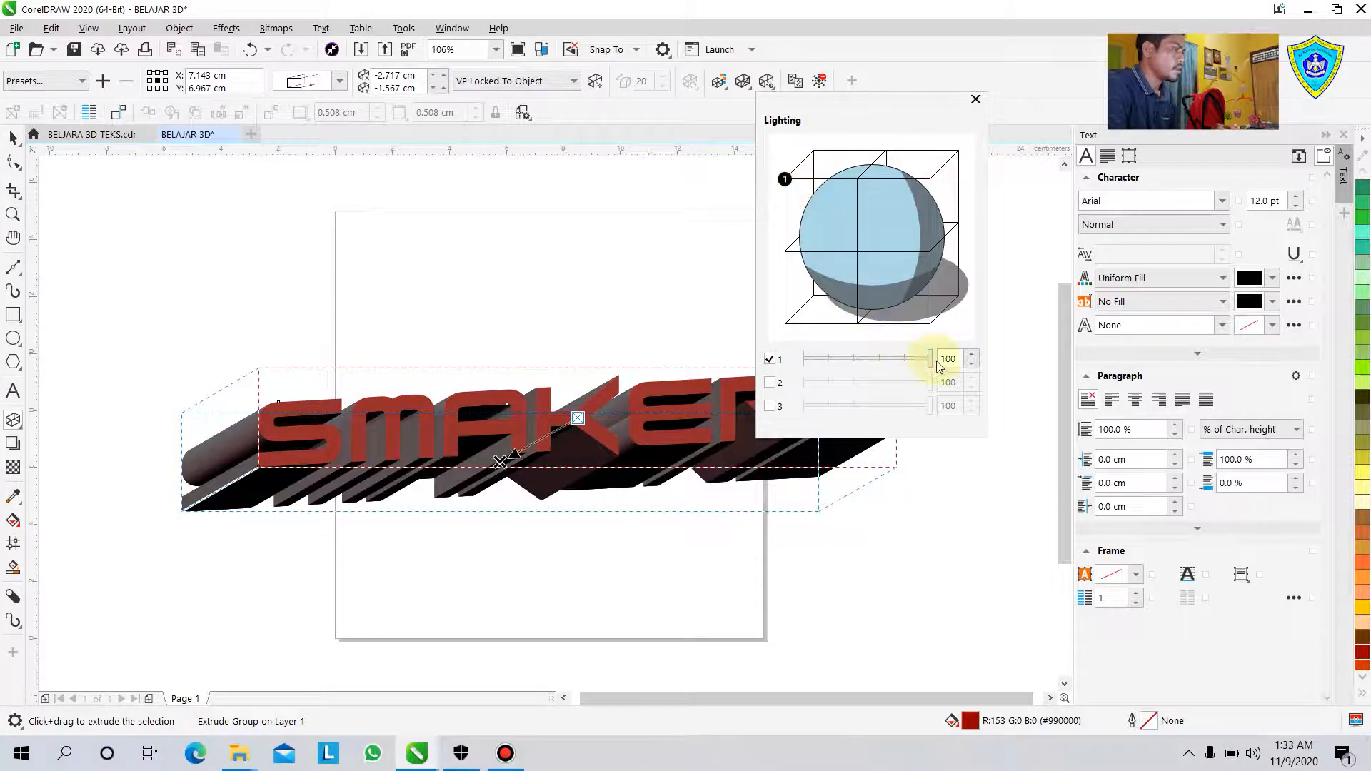
mouse_move(930, 366)
mouse_down()
mouse_move(897, 366)
mouse_move(909, 369)
mouse_up()
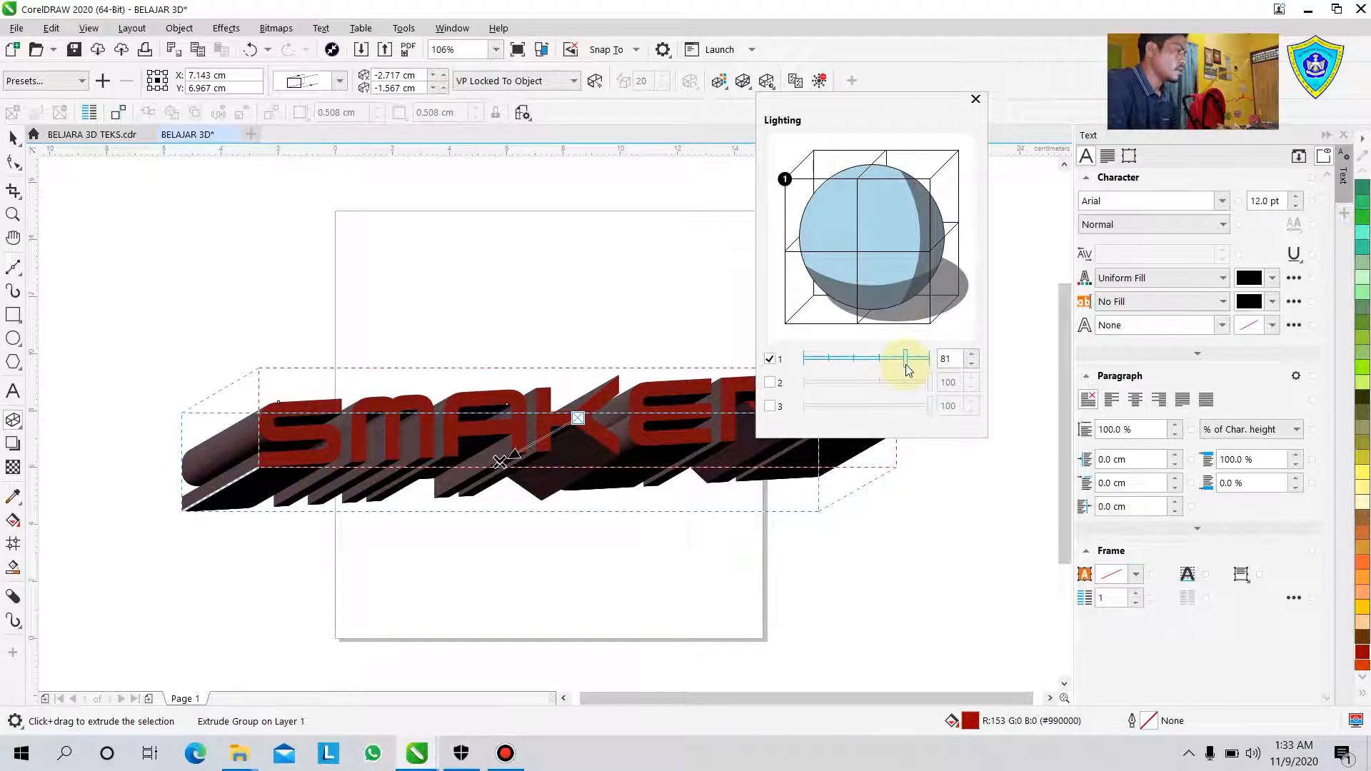
click(975, 99)
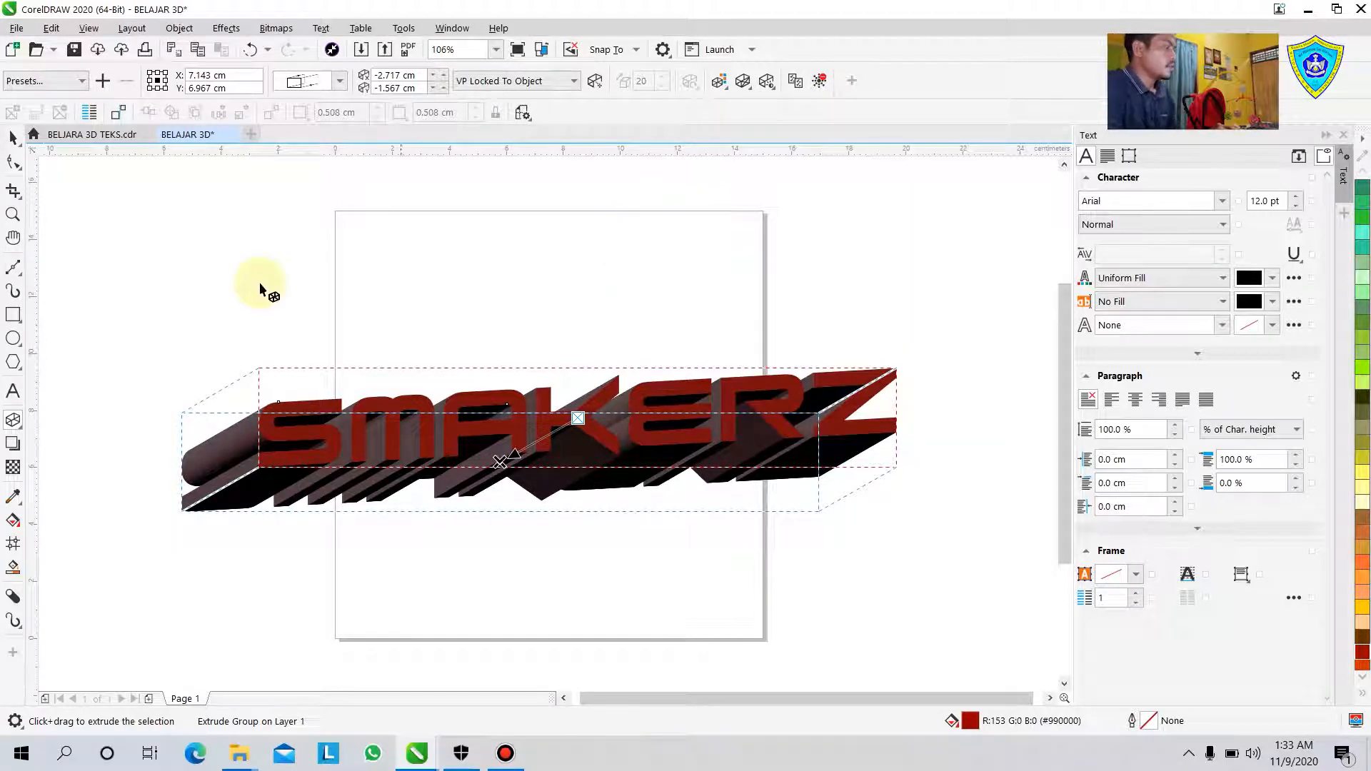
Step: Select only the red front face of the extruded SMAKERZ lettering and copy it
click(11, 135)
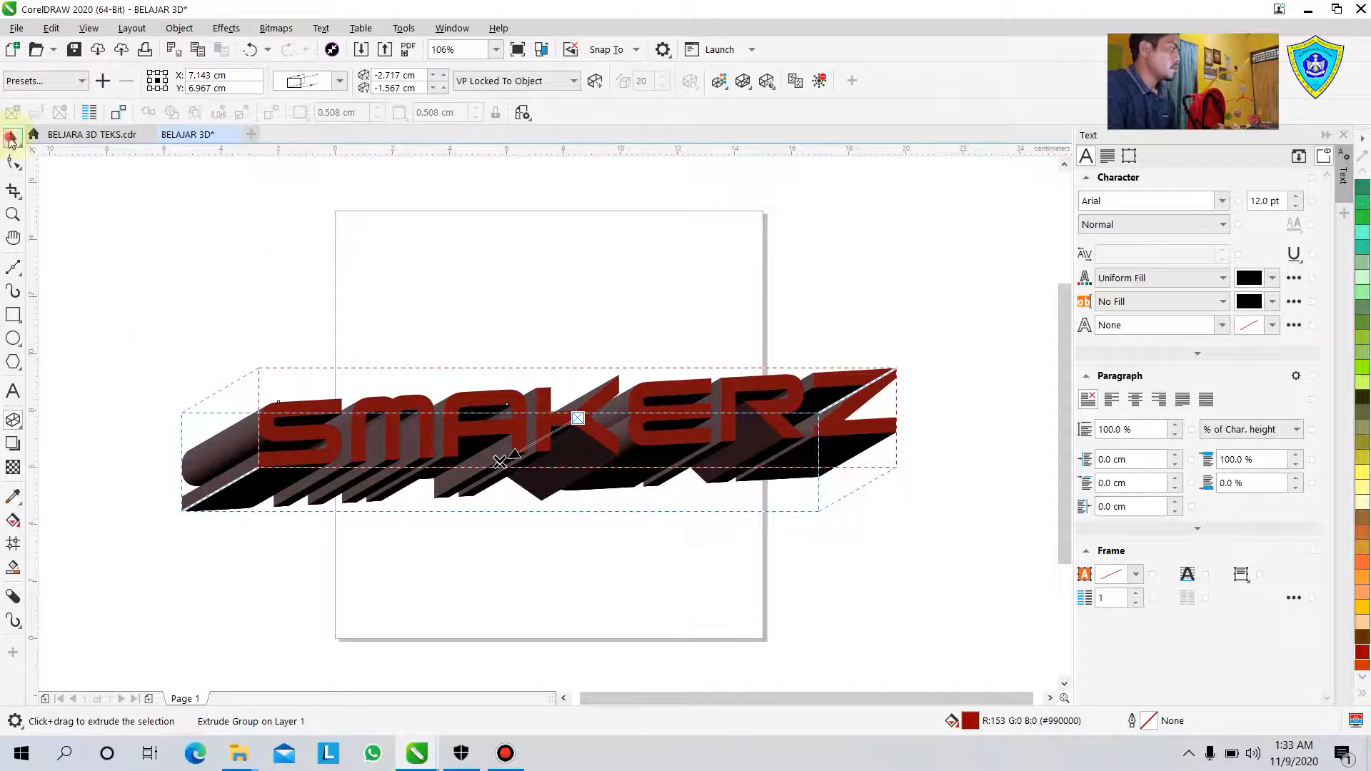
click(161, 293)
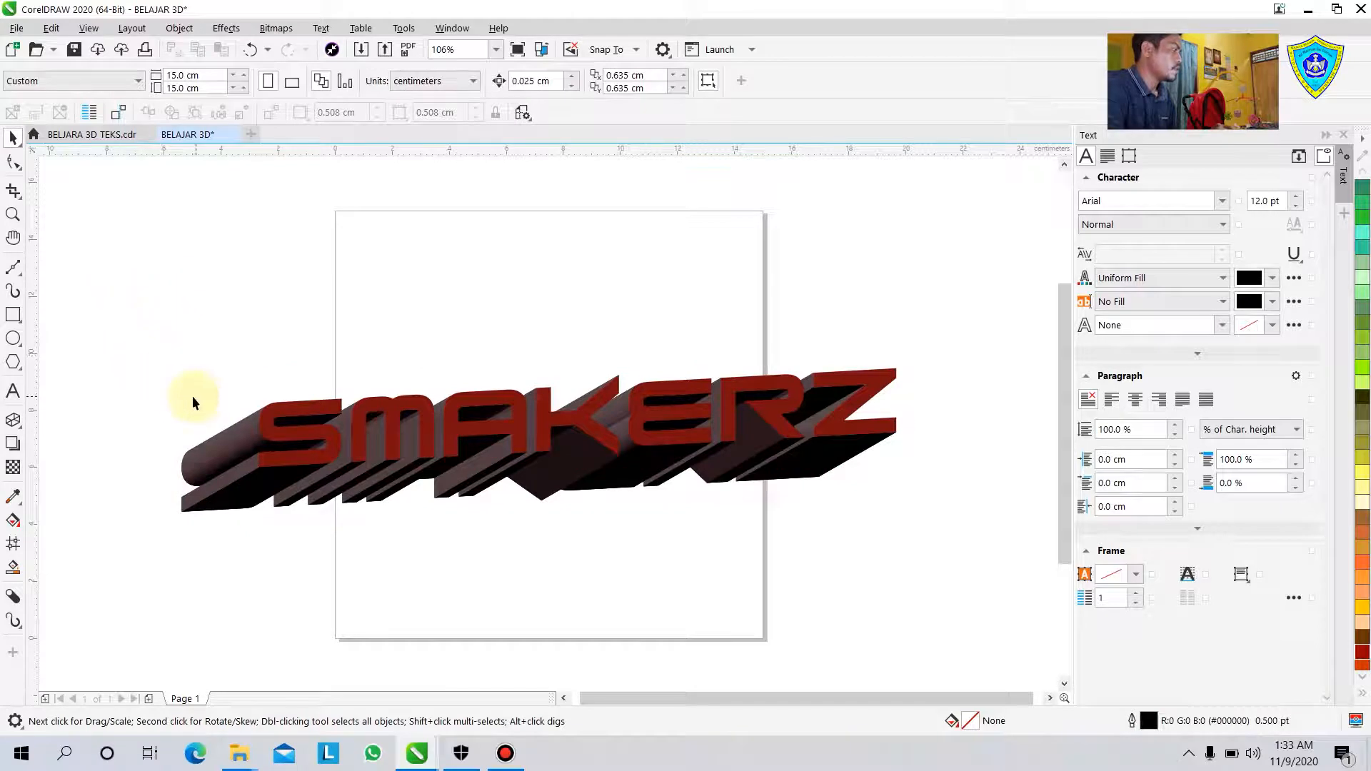
click(304, 440)
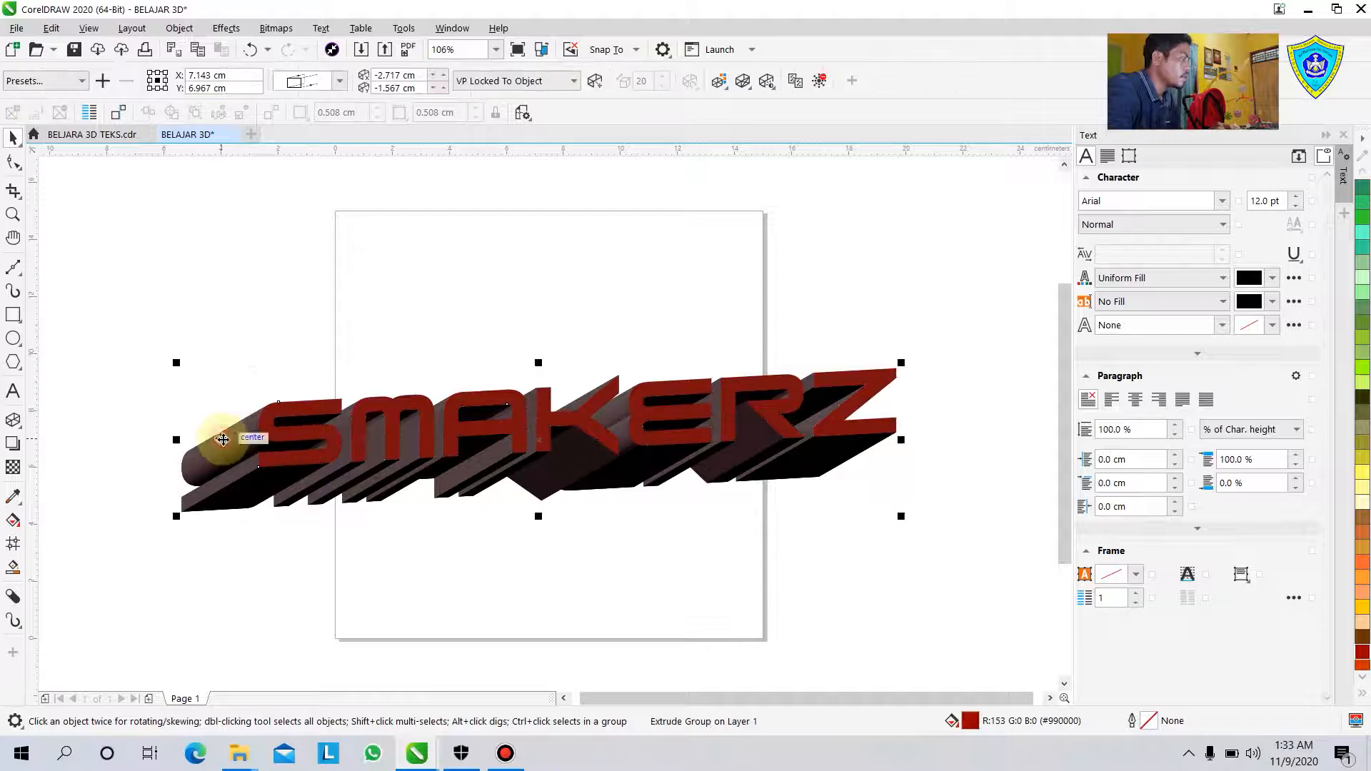
click(218, 439)
click(295, 436)
click(336, 349)
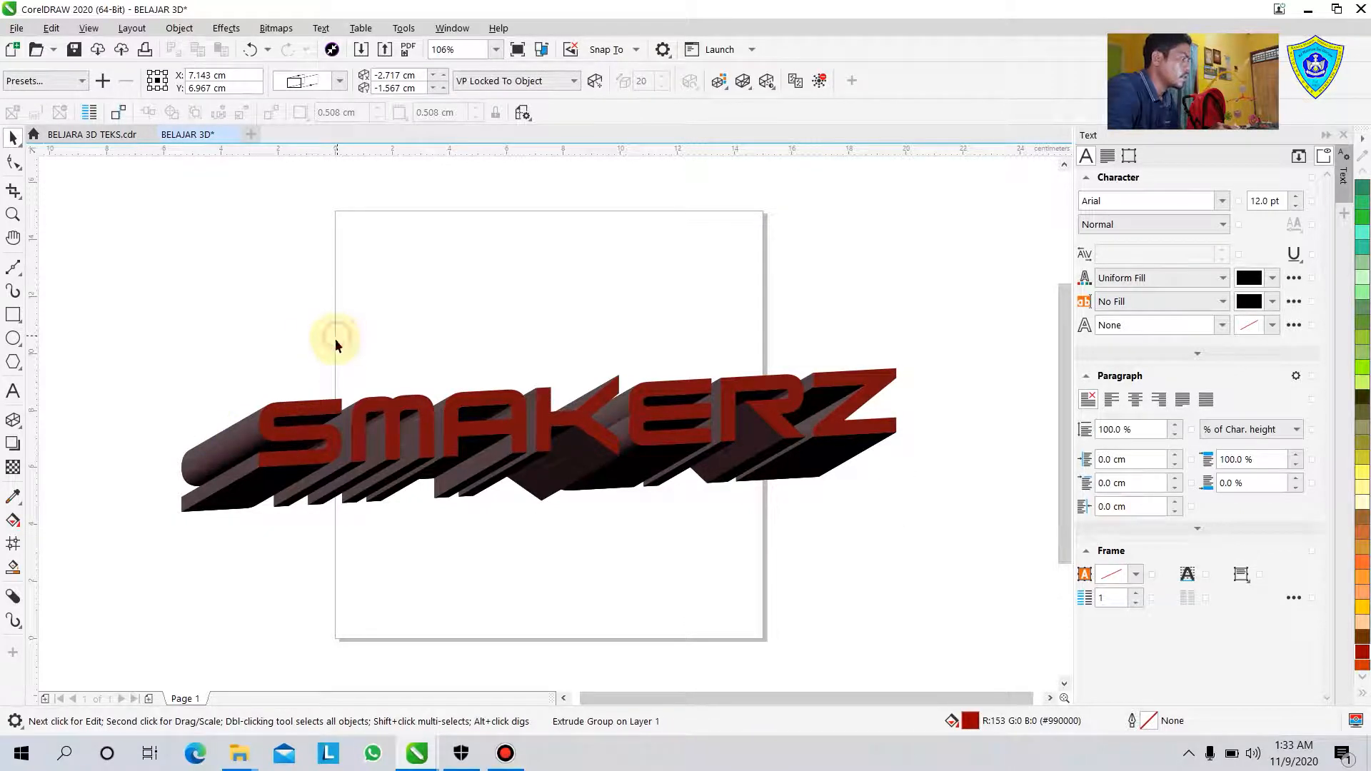
click(316, 404)
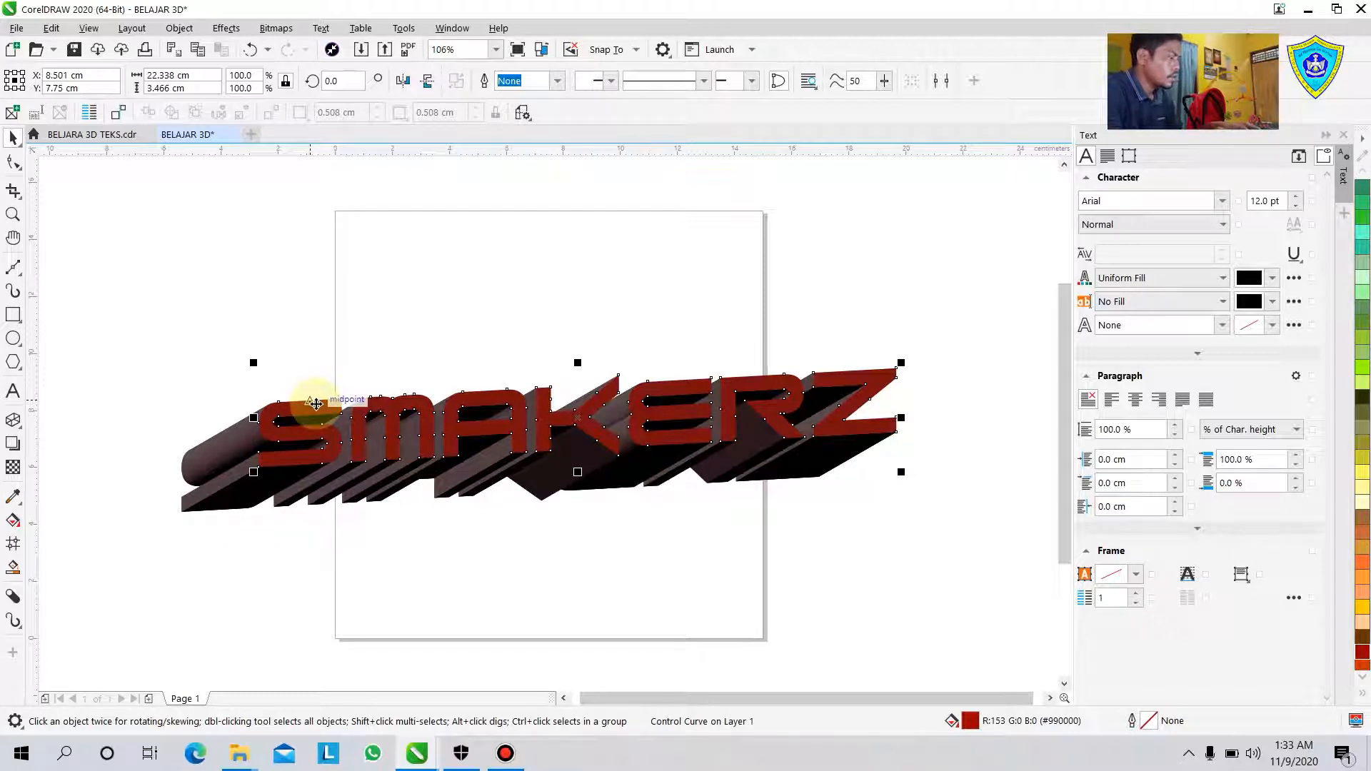
click(52, 29)
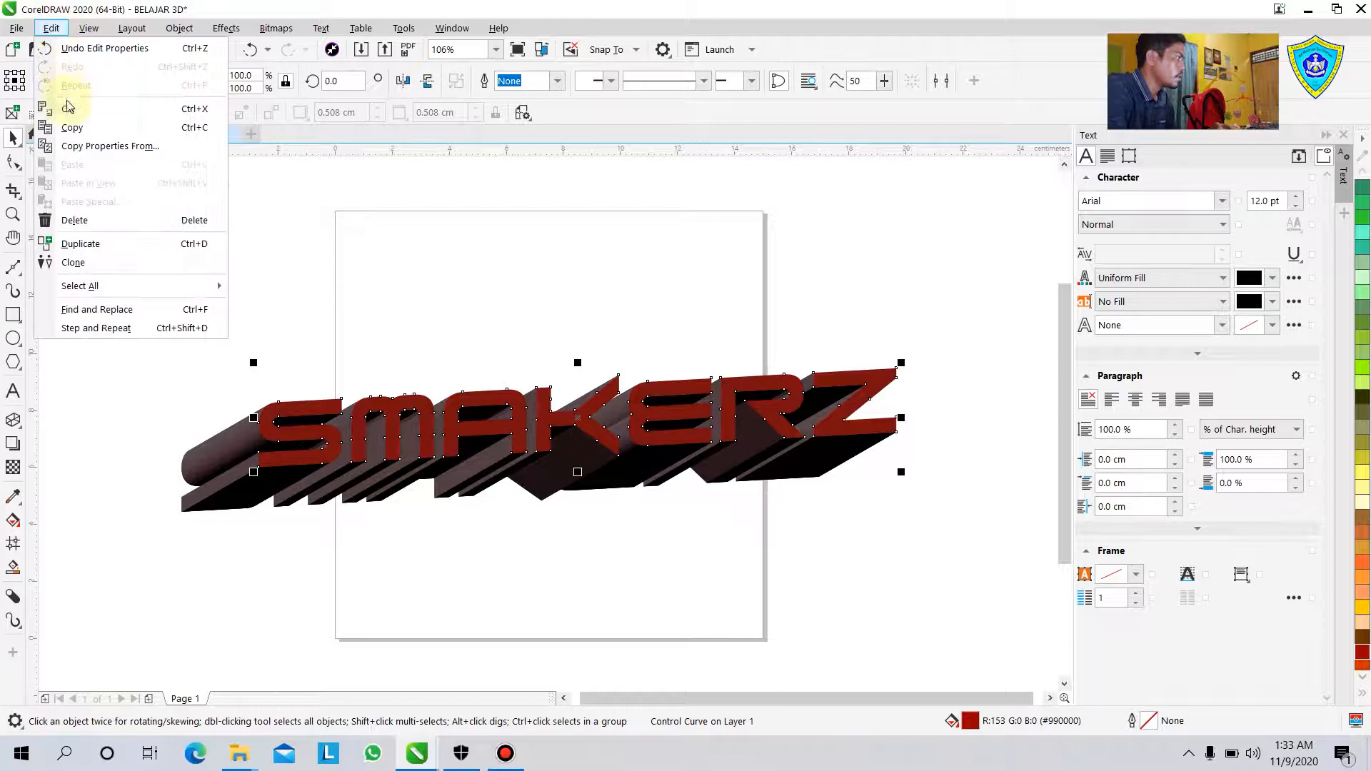
click(70, 129)
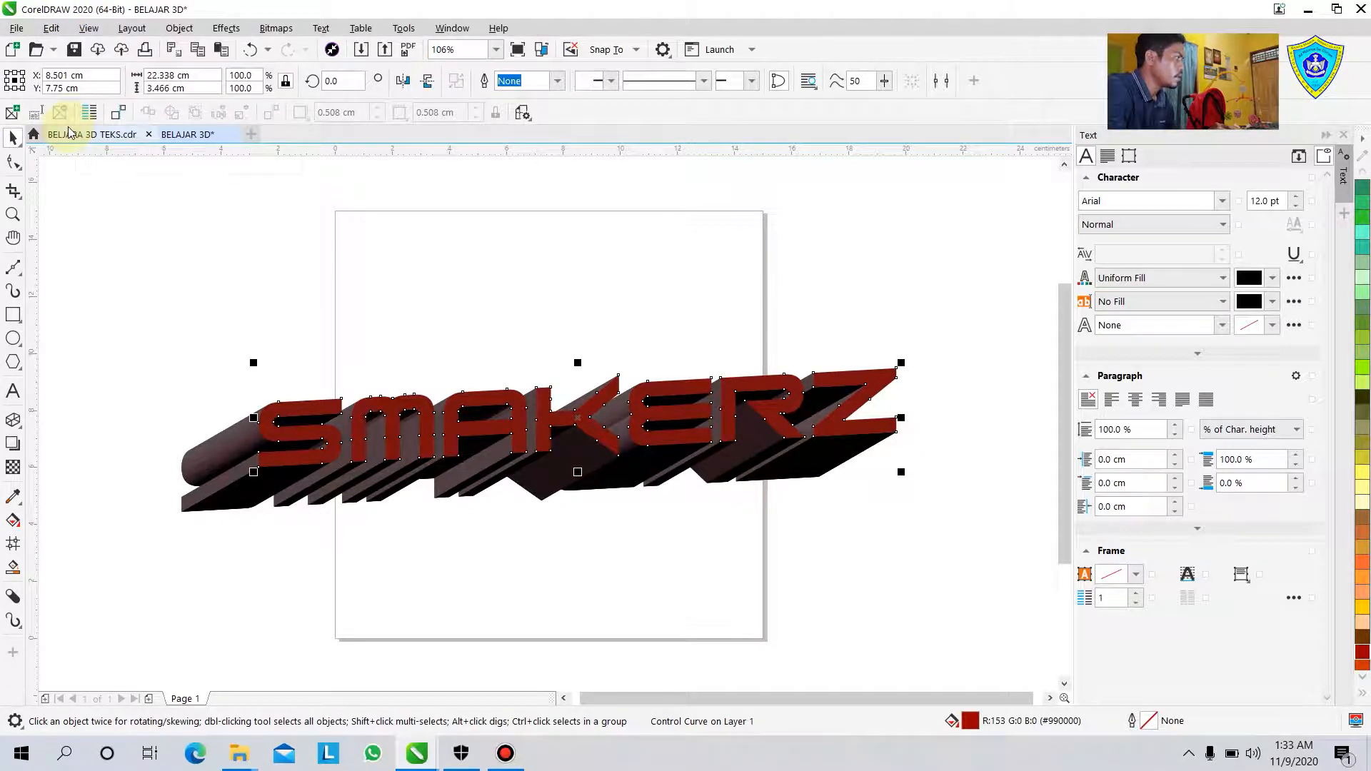
Step: Paste the copied front face in place over the lettering and fill the pasted copy with white
click(51, 29)
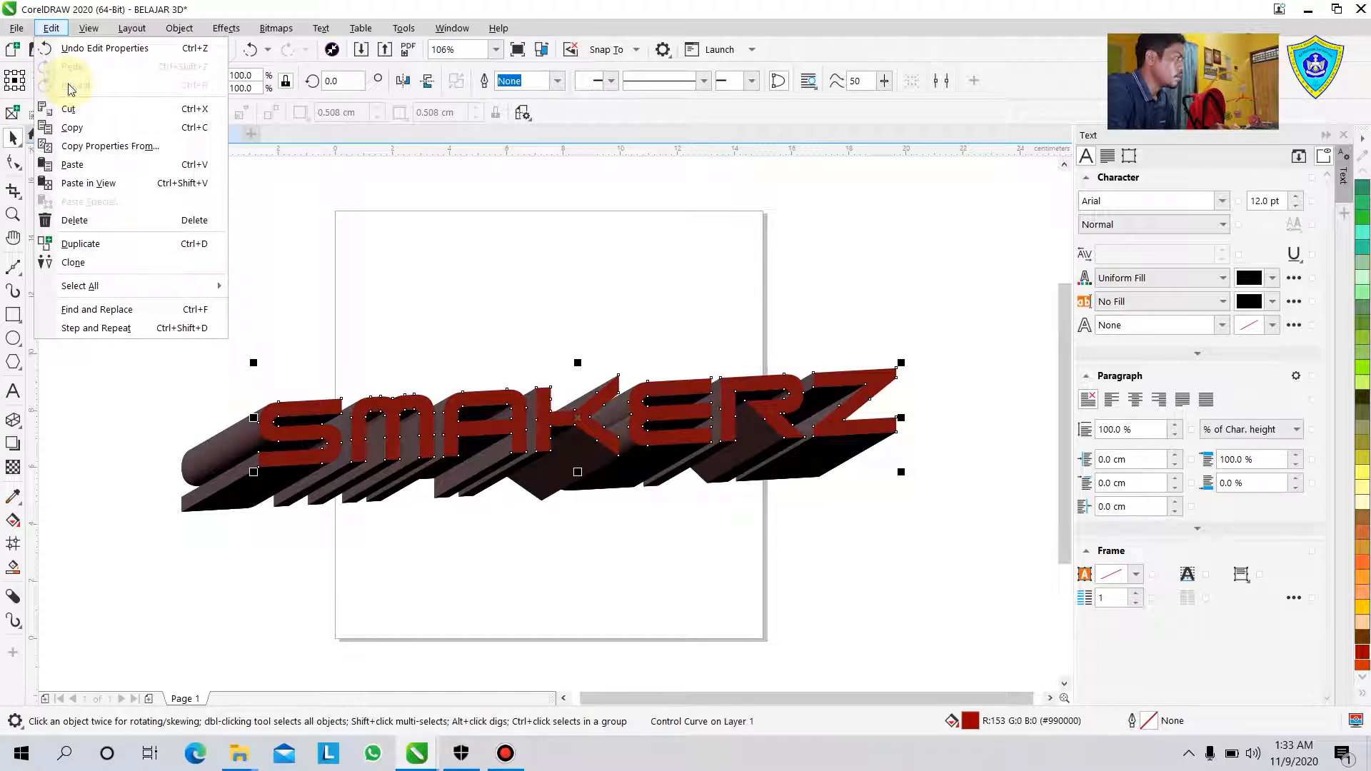
click(72, 164)
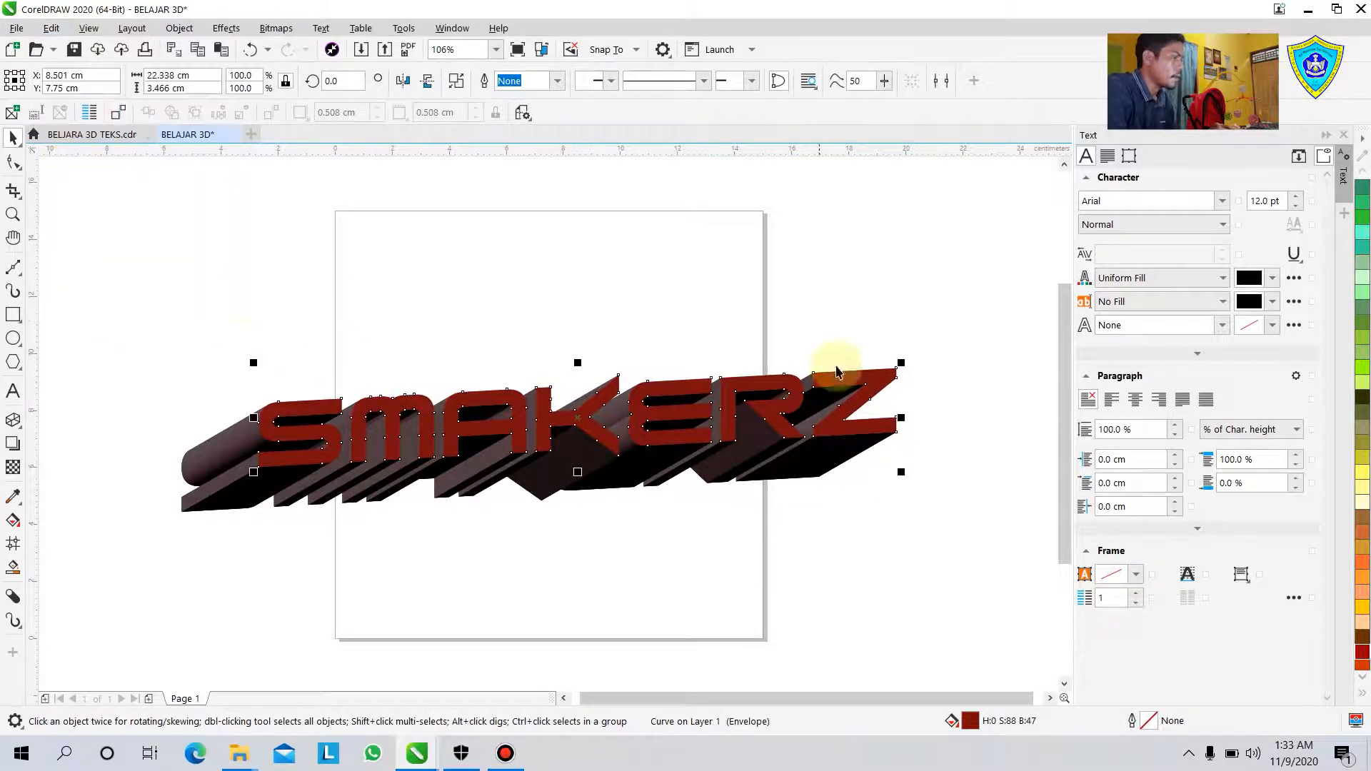
click(1362, 693)
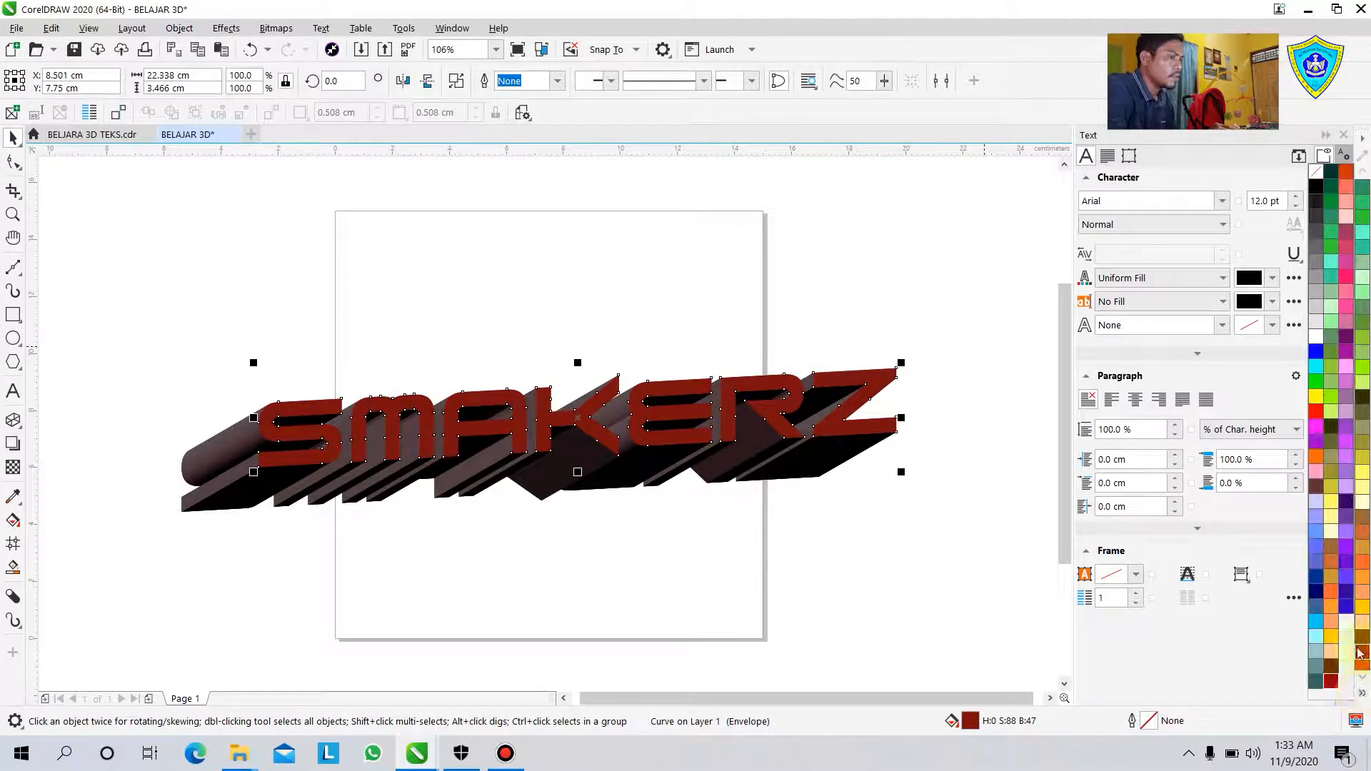
click(1316, 335)
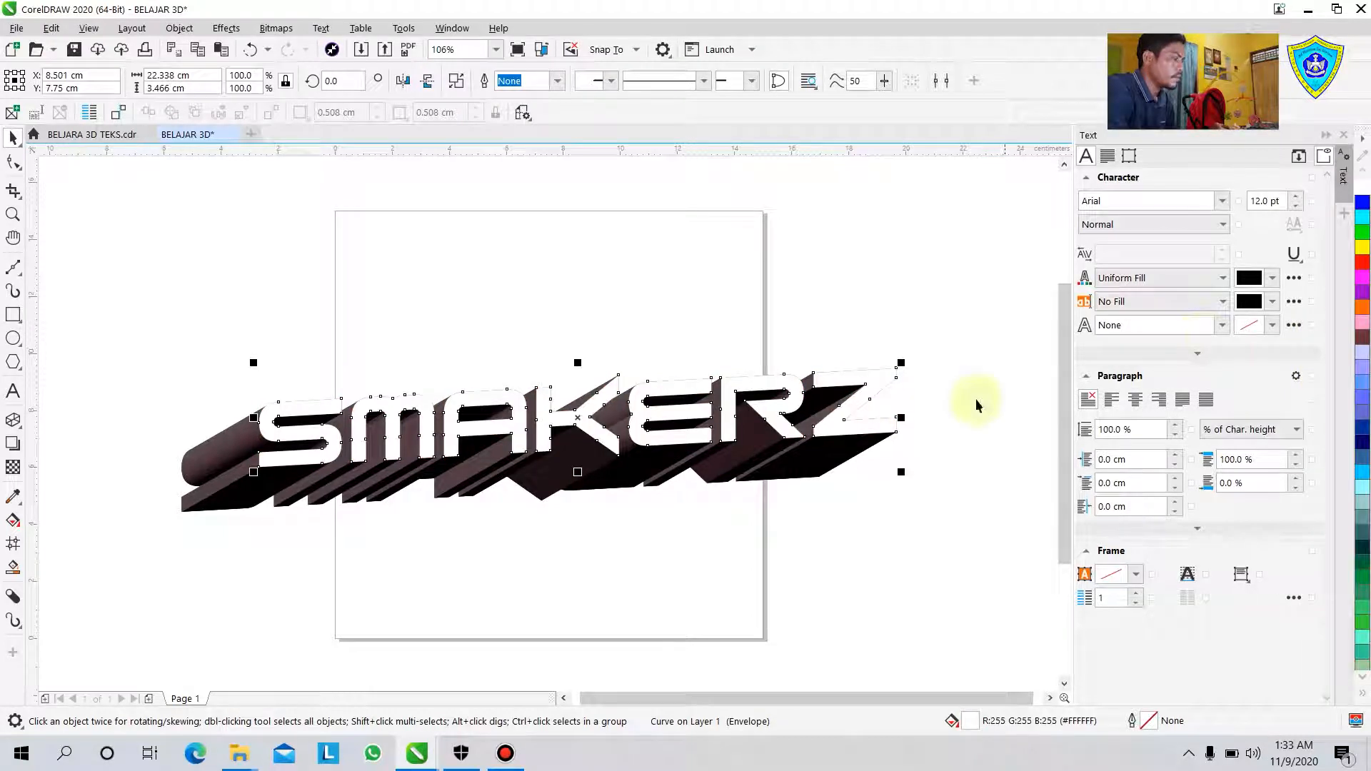
Step: Nudge the white copy slightly left and up, to about X 8.463 cm, Y 7.788 cm
scroll(751, 404, up, 4)
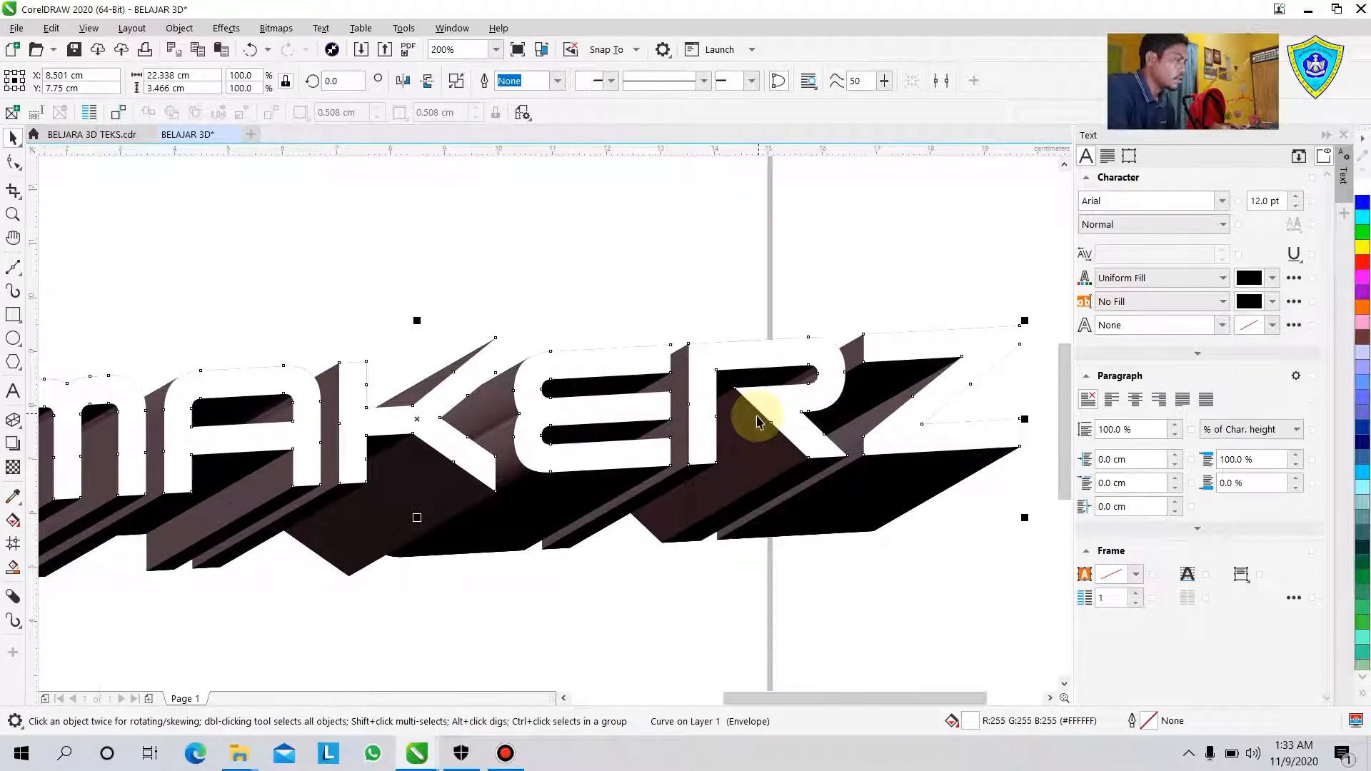
scroll(757, 422, left, 5)
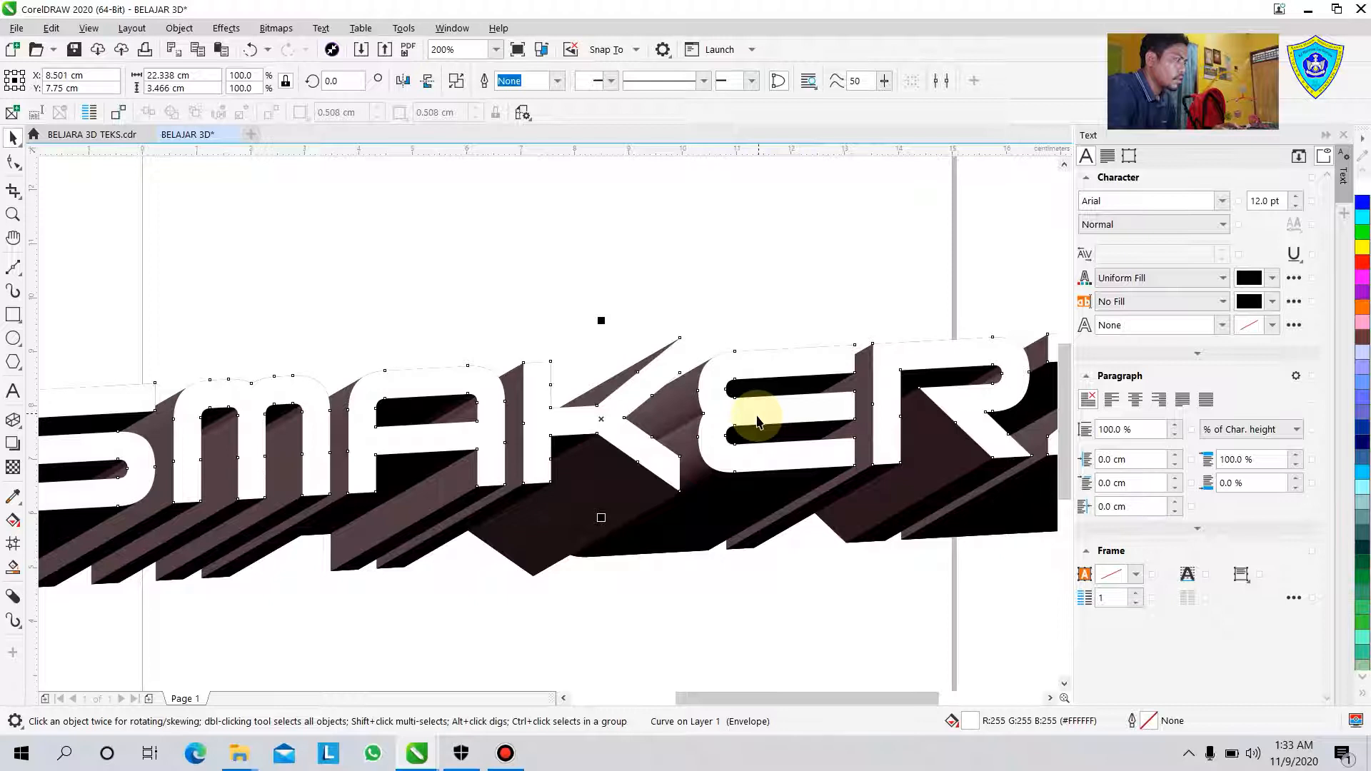
scroll(757, 418, left, 5)
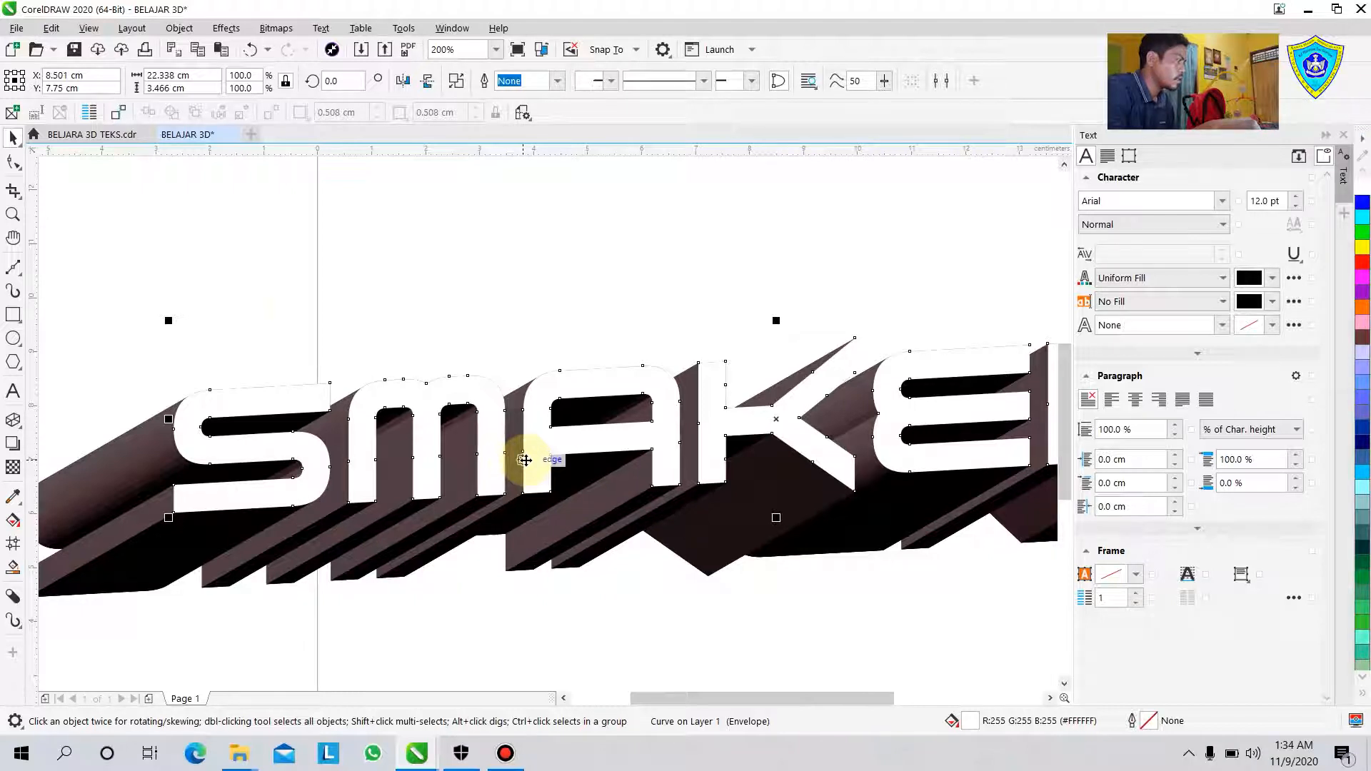
click(257, 378)
click(245, 402)
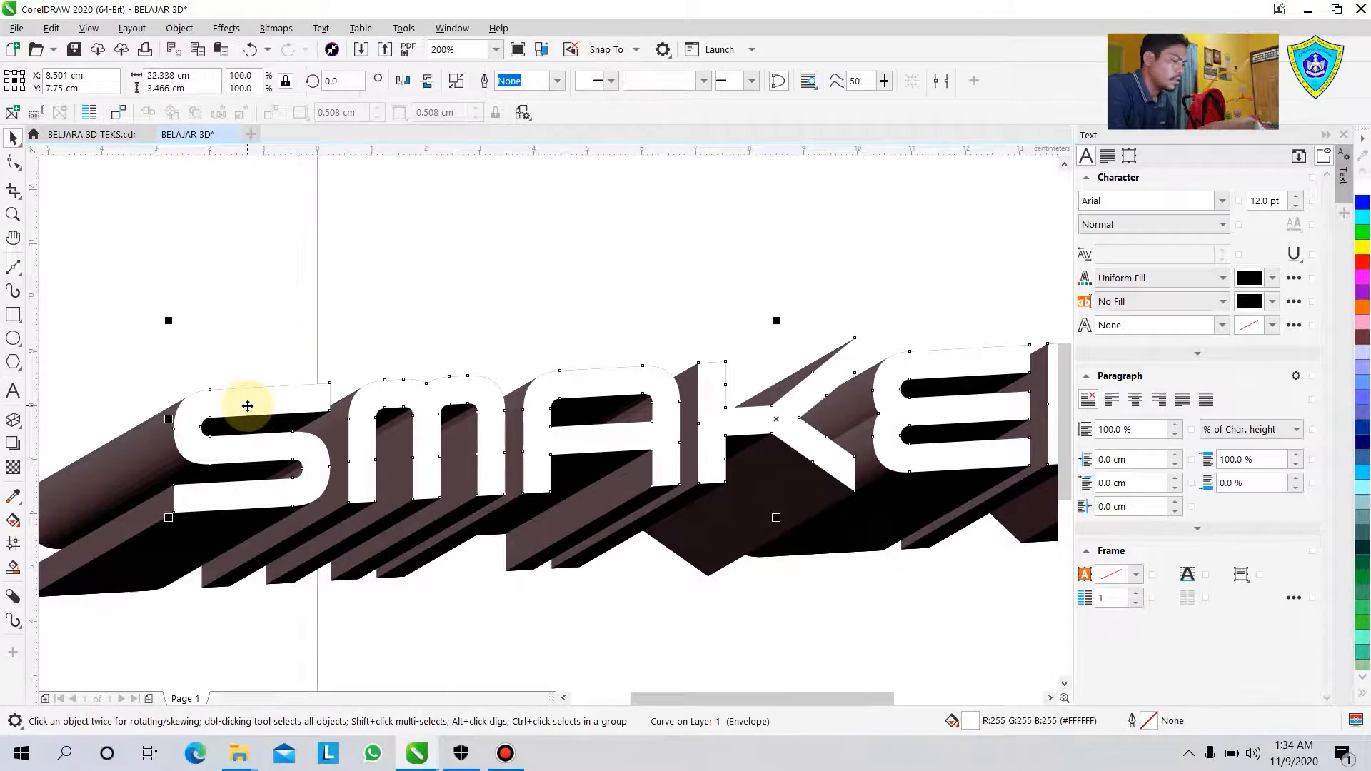
key(ctrl+Left)
key(Left)
key(Up)
key(Up)
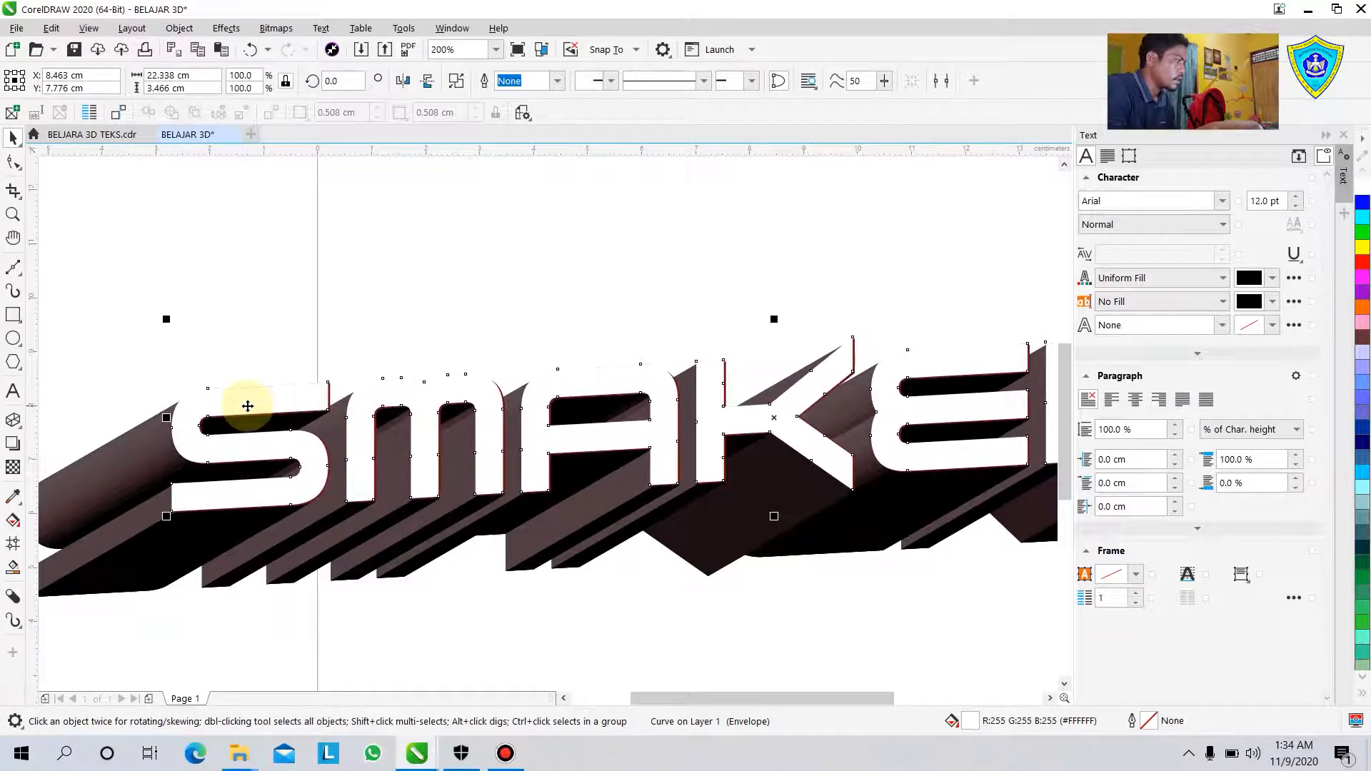
key(Up)
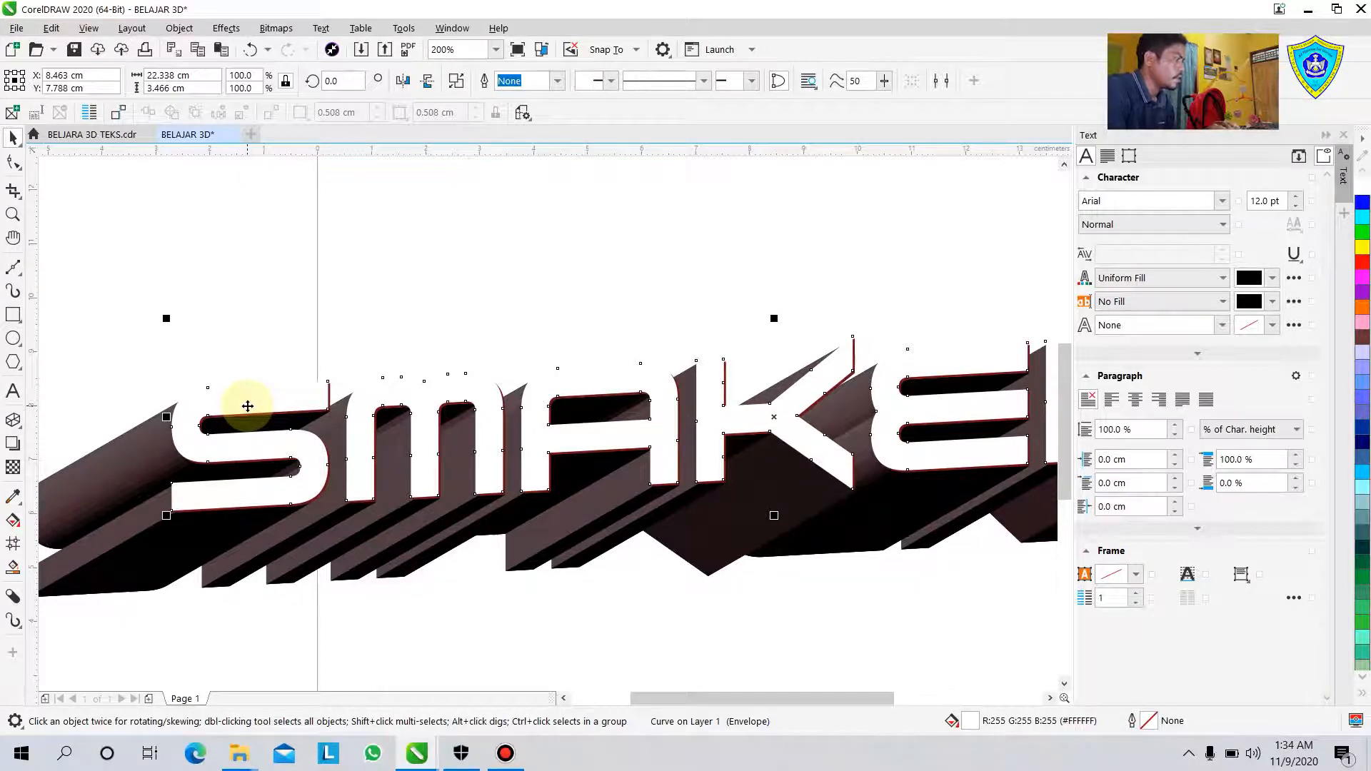
click(417, 301)
Step: Copy the extrusion's original red front face and paste it in place on top of the white copy
scroll(417, 300, up, 1)
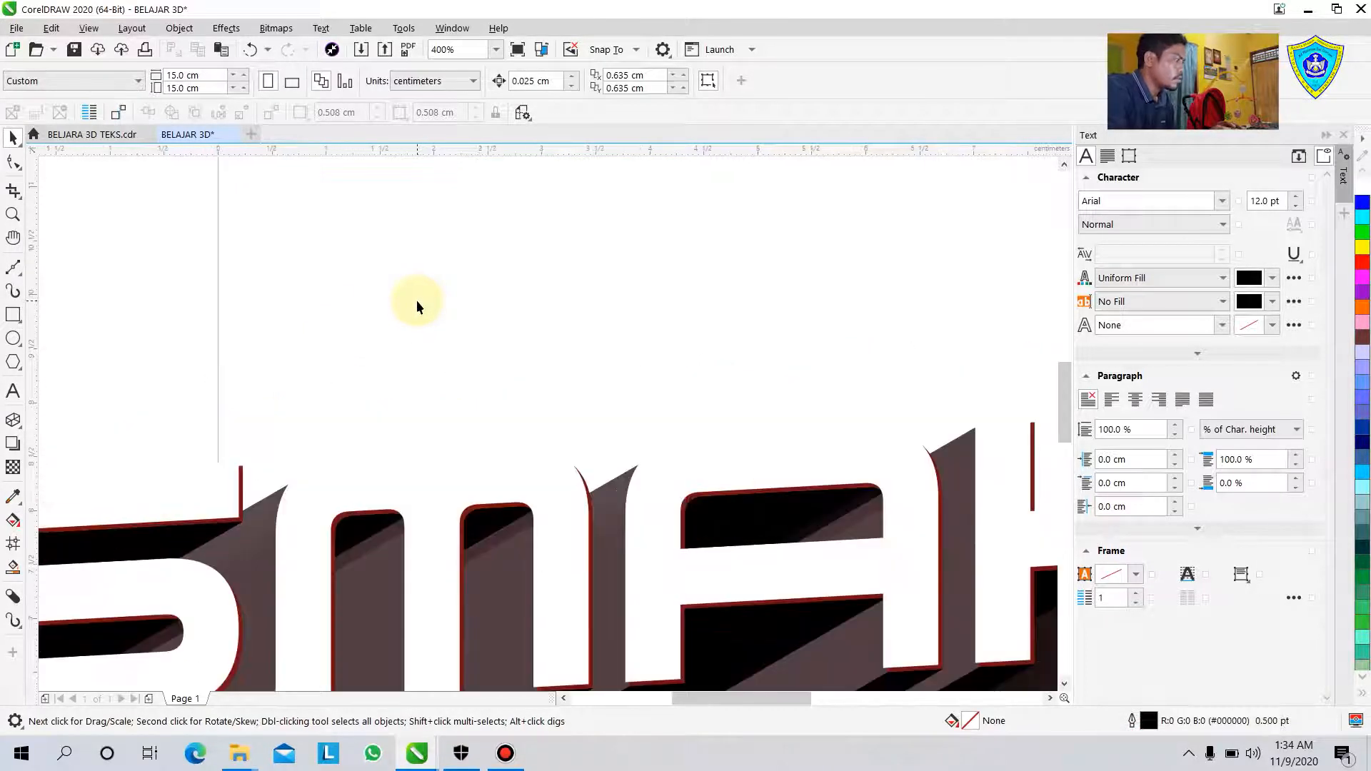
scroll(417, 300, left, 3)
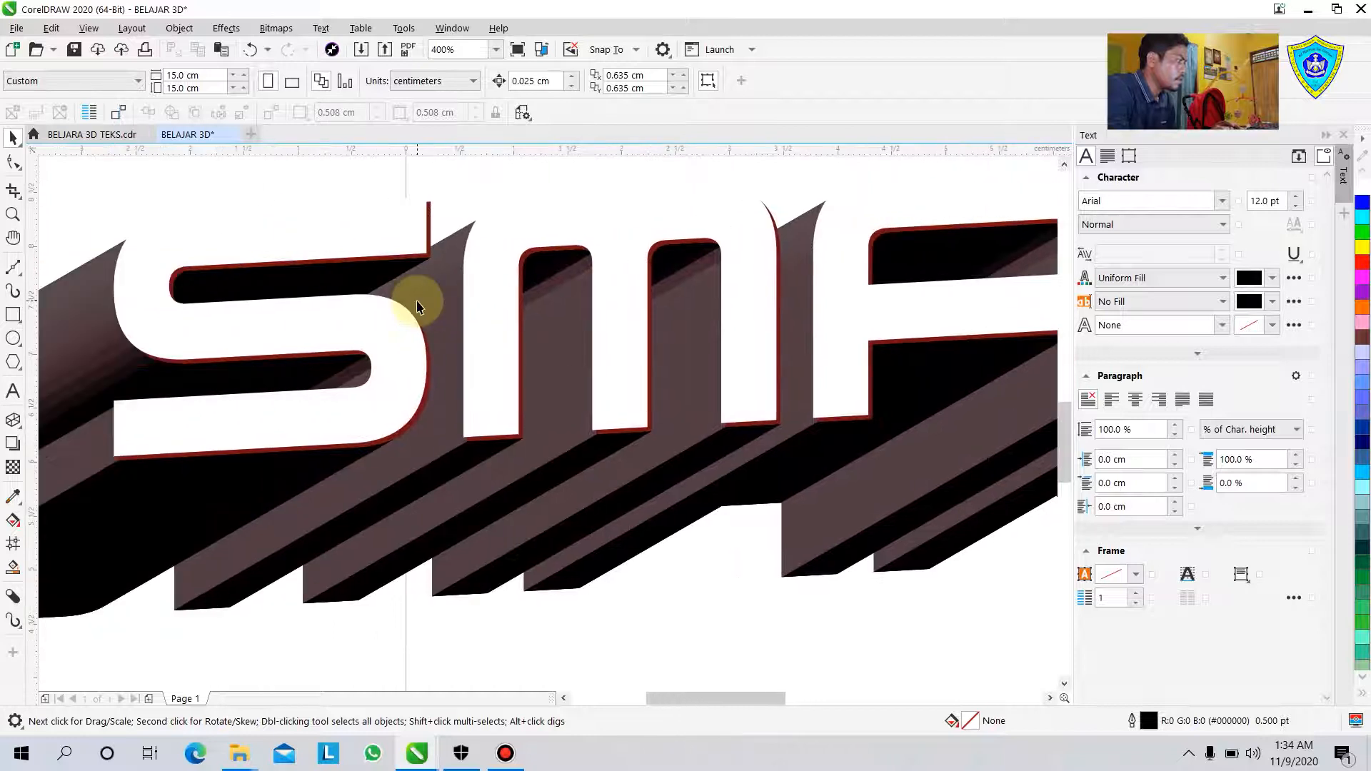
scroll(417, 303, up, 1)
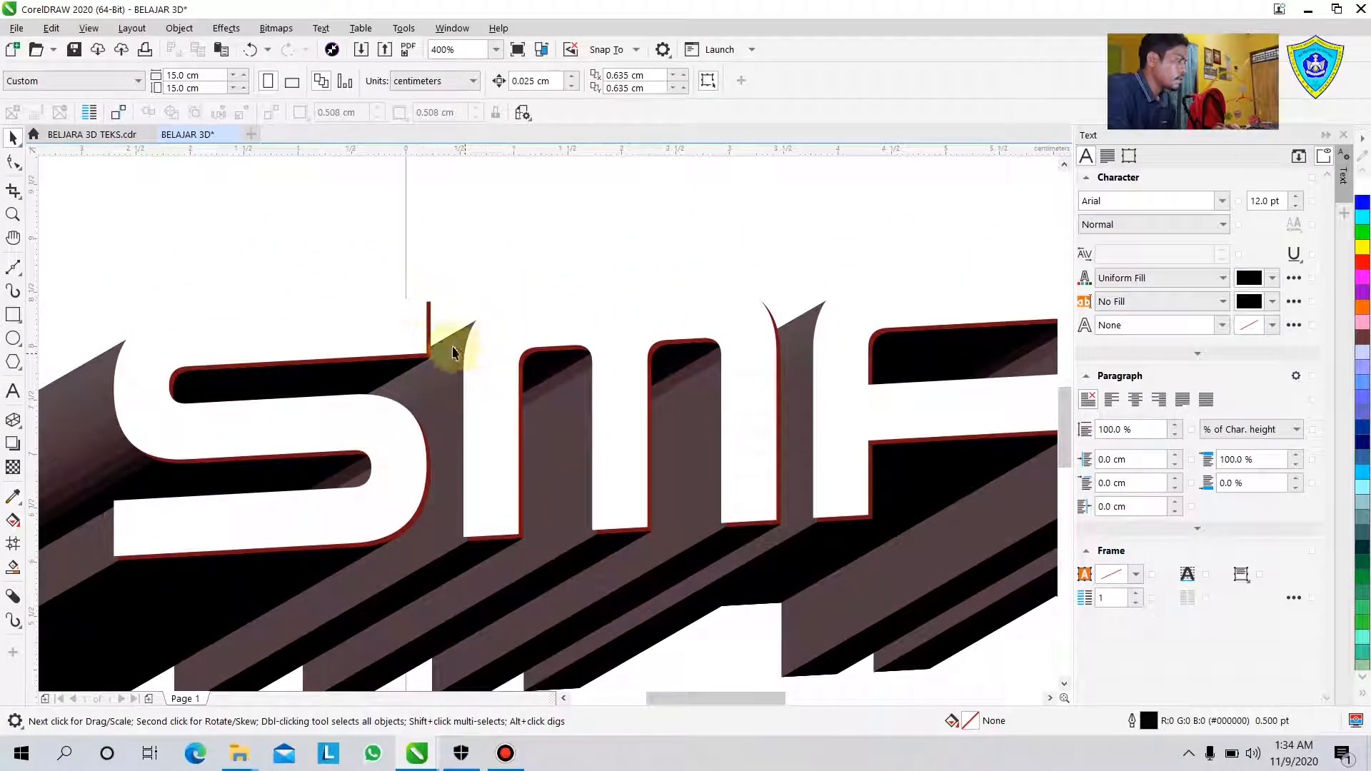
click(431, 339)
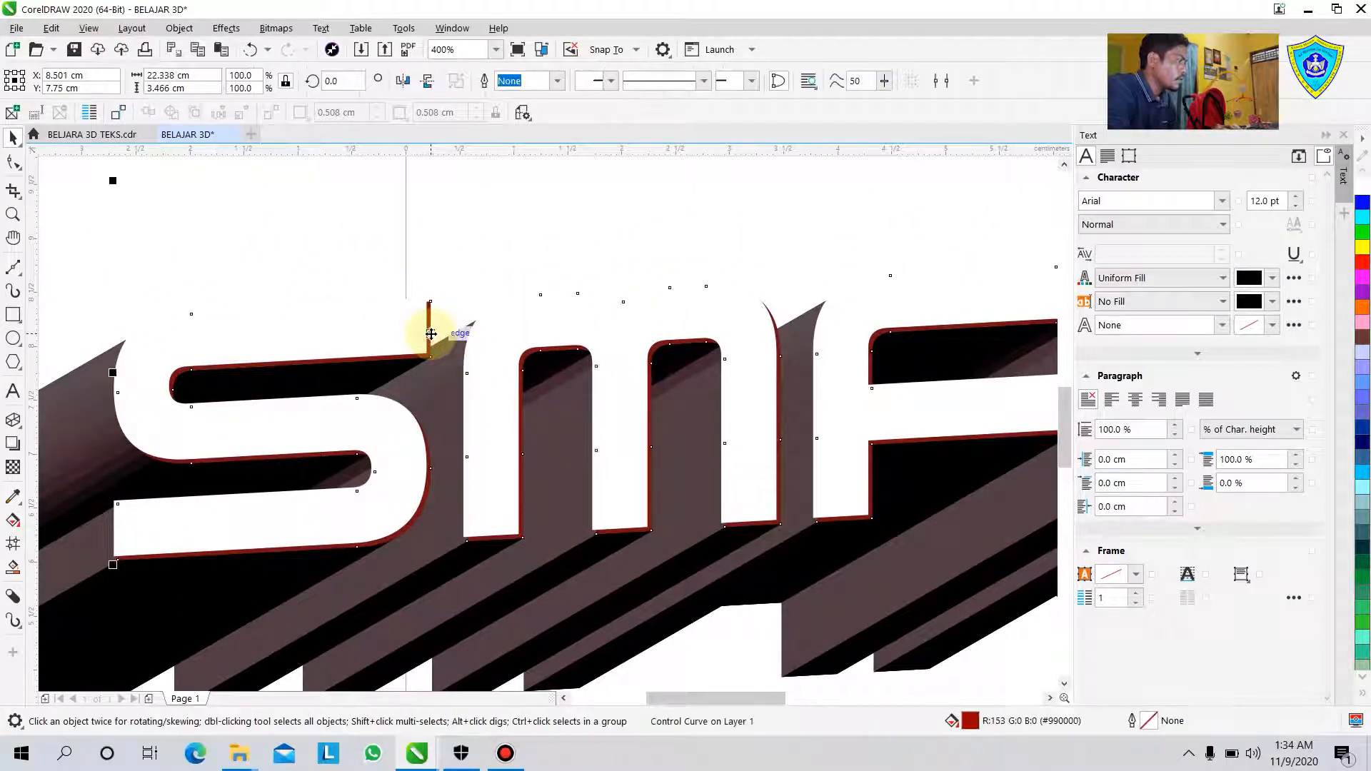
click(489, 241)
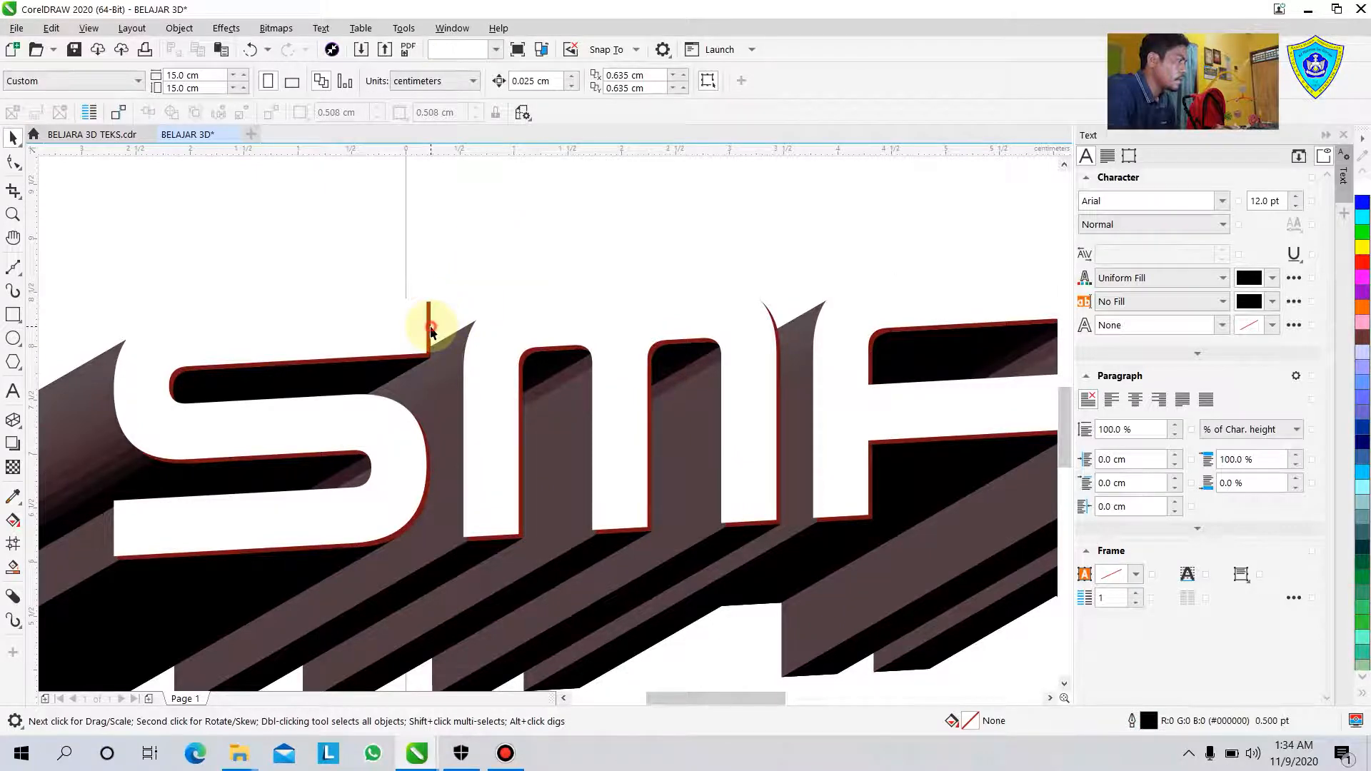
click(430, 330)
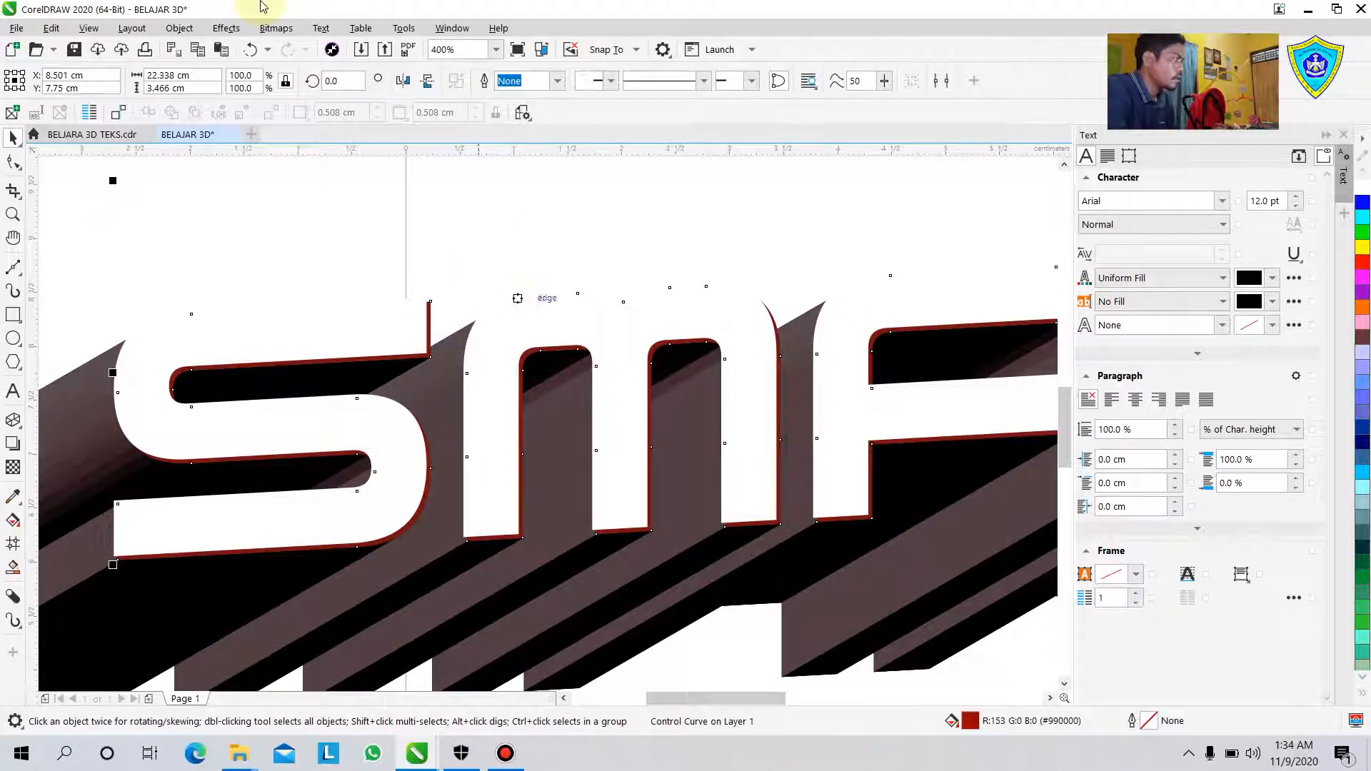
click(51, 28)
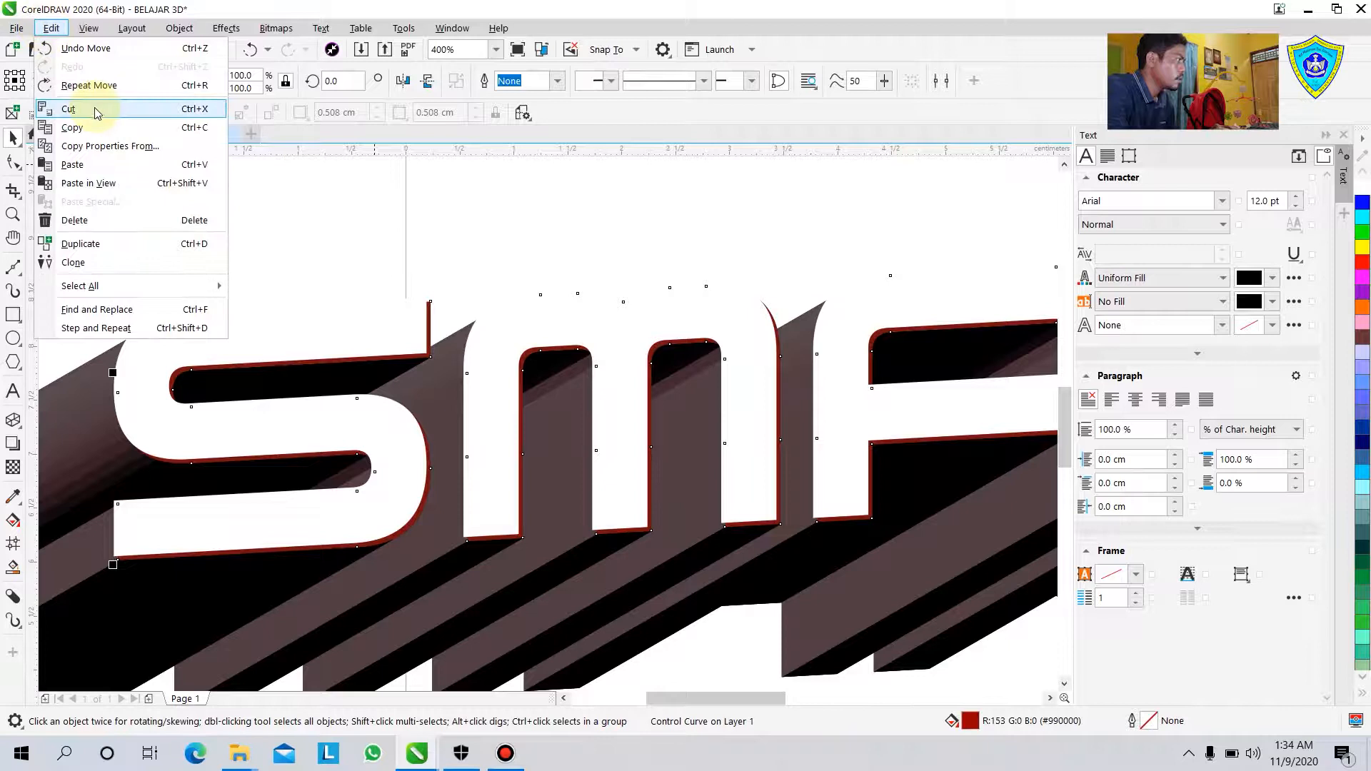
click(79, 127)
click(51, 27)
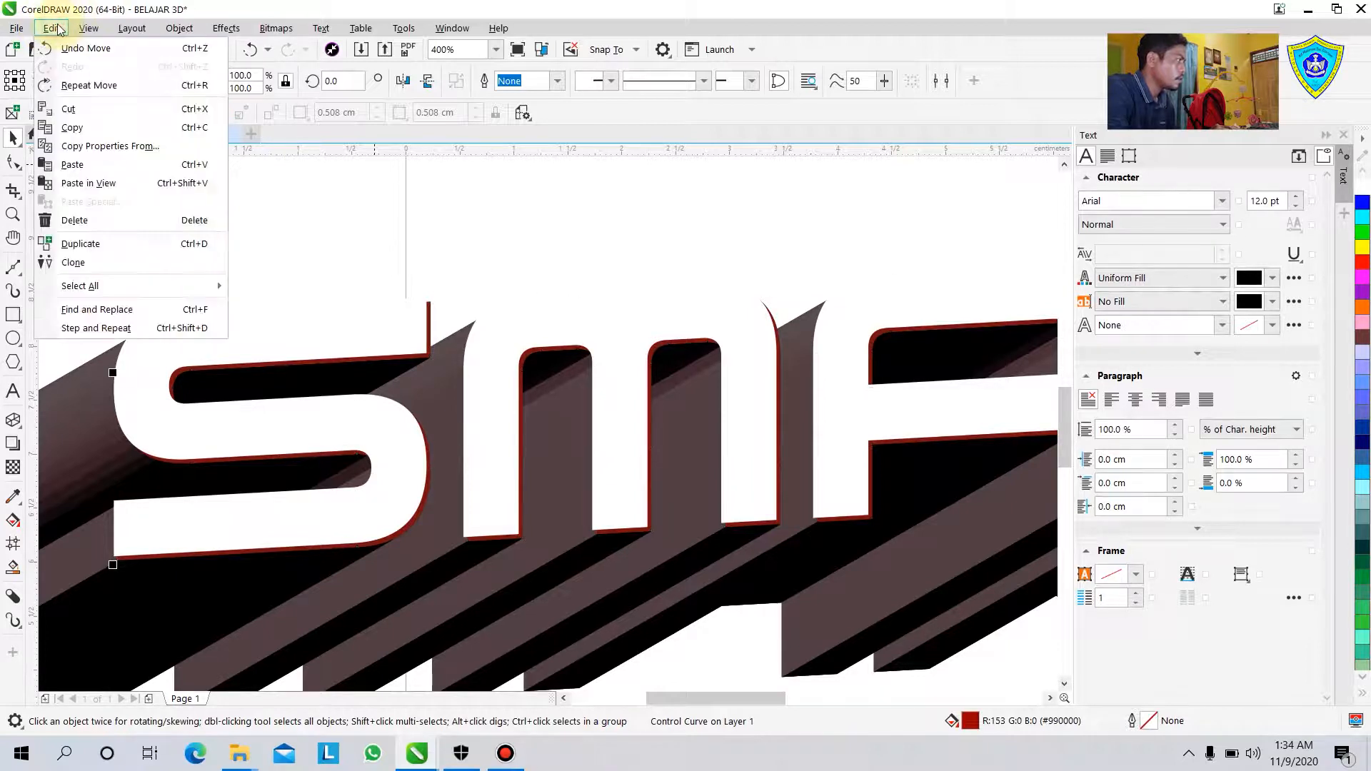
click(73, 164)
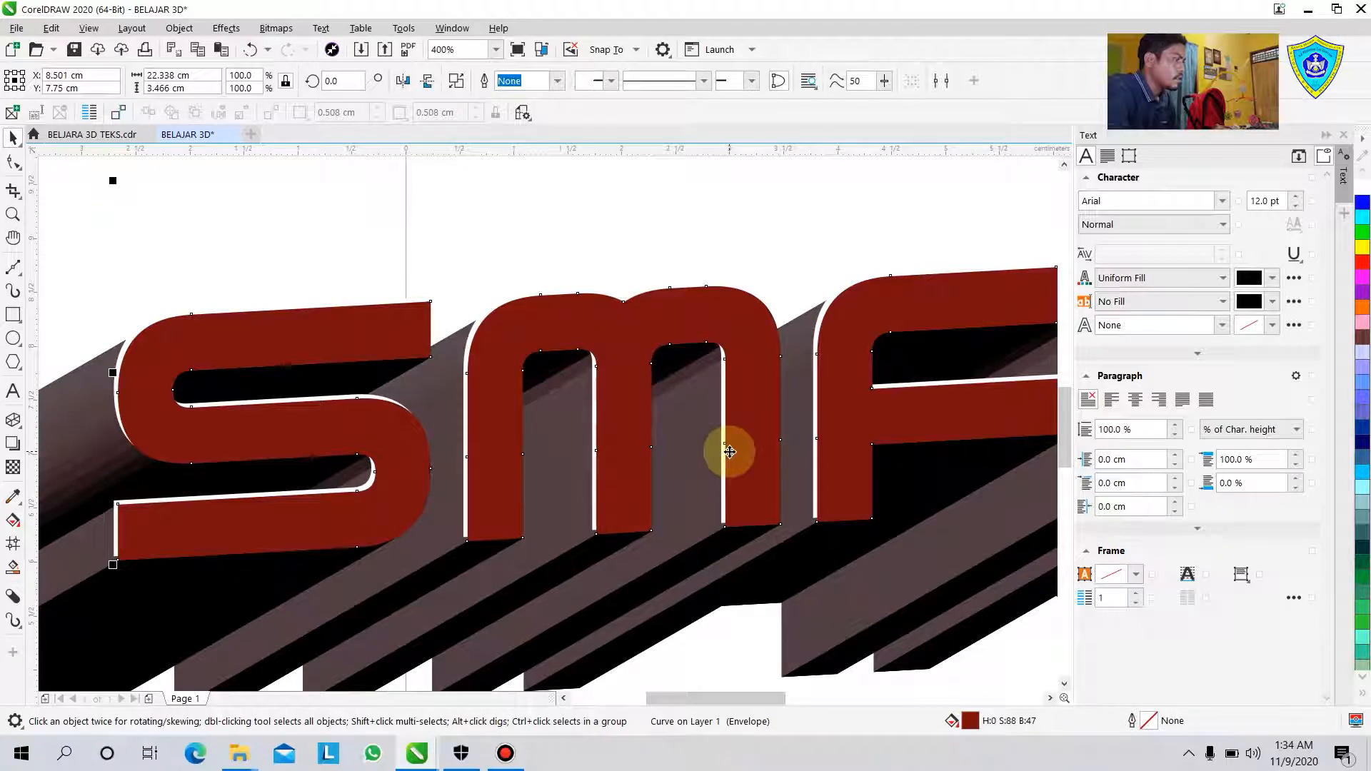
click(318, 212)
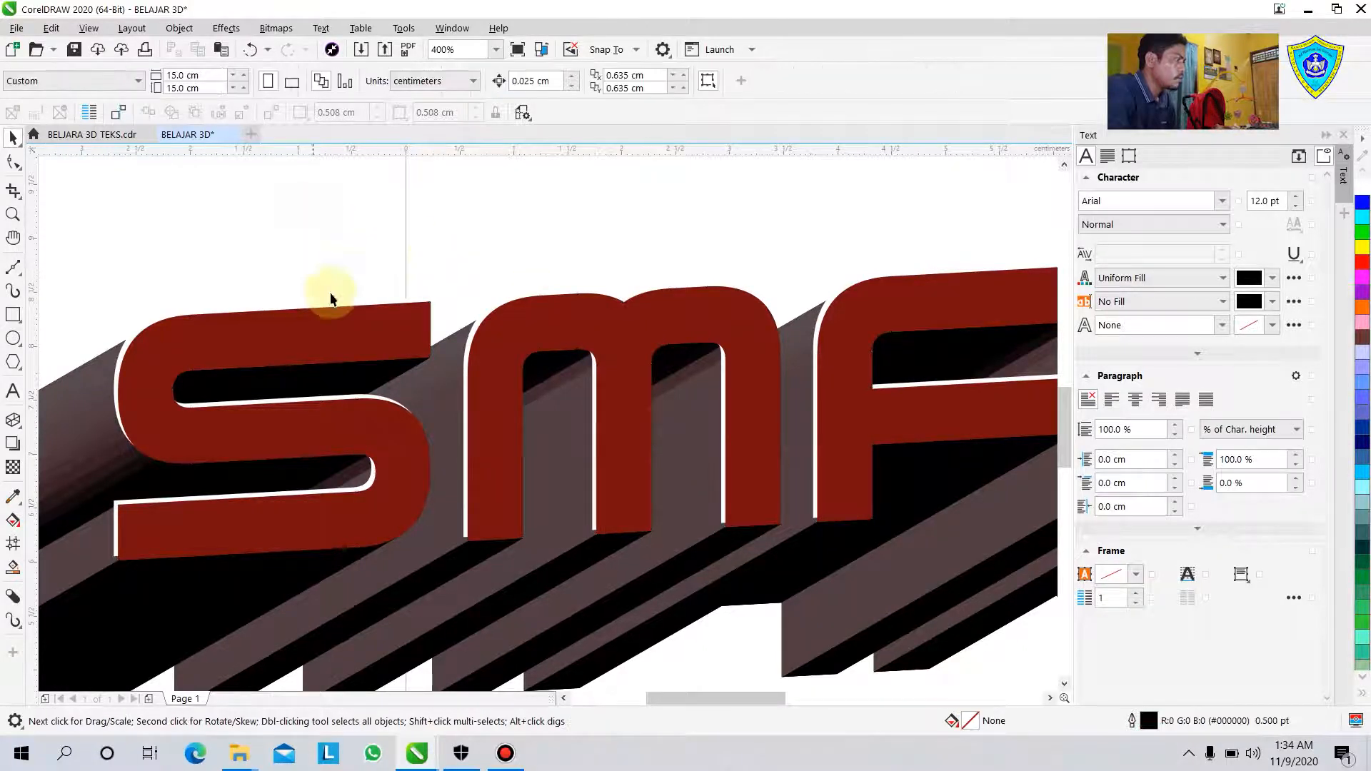
click(333, 330)
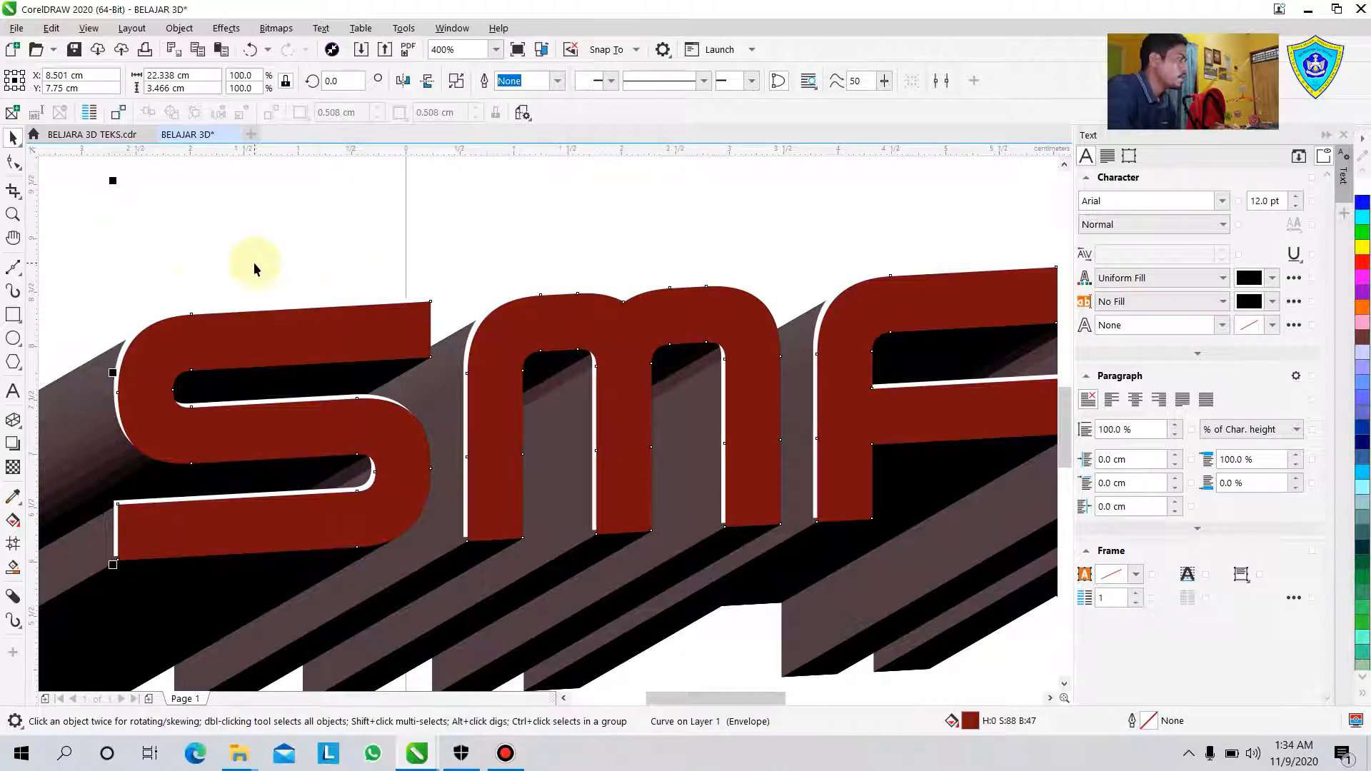
click(166, 339)
click(166, 340)
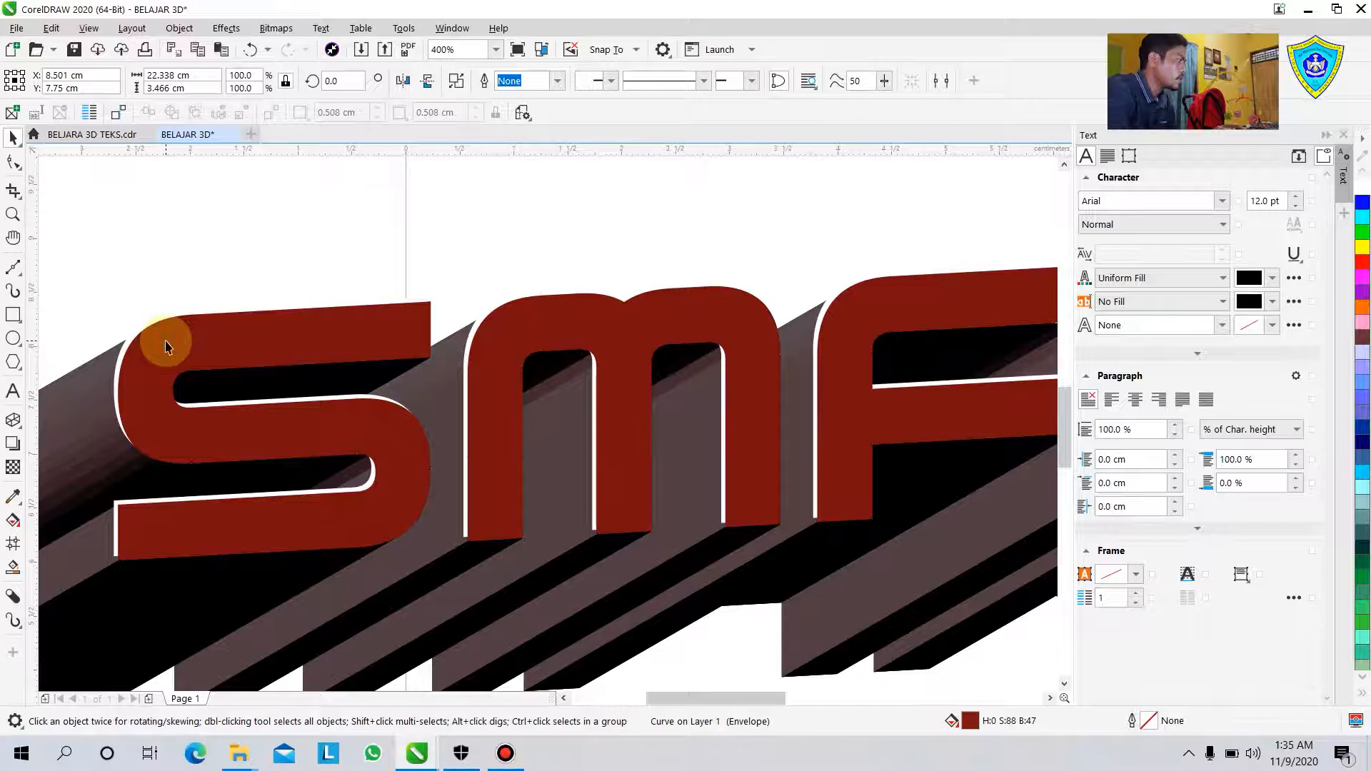
click(217, 230)
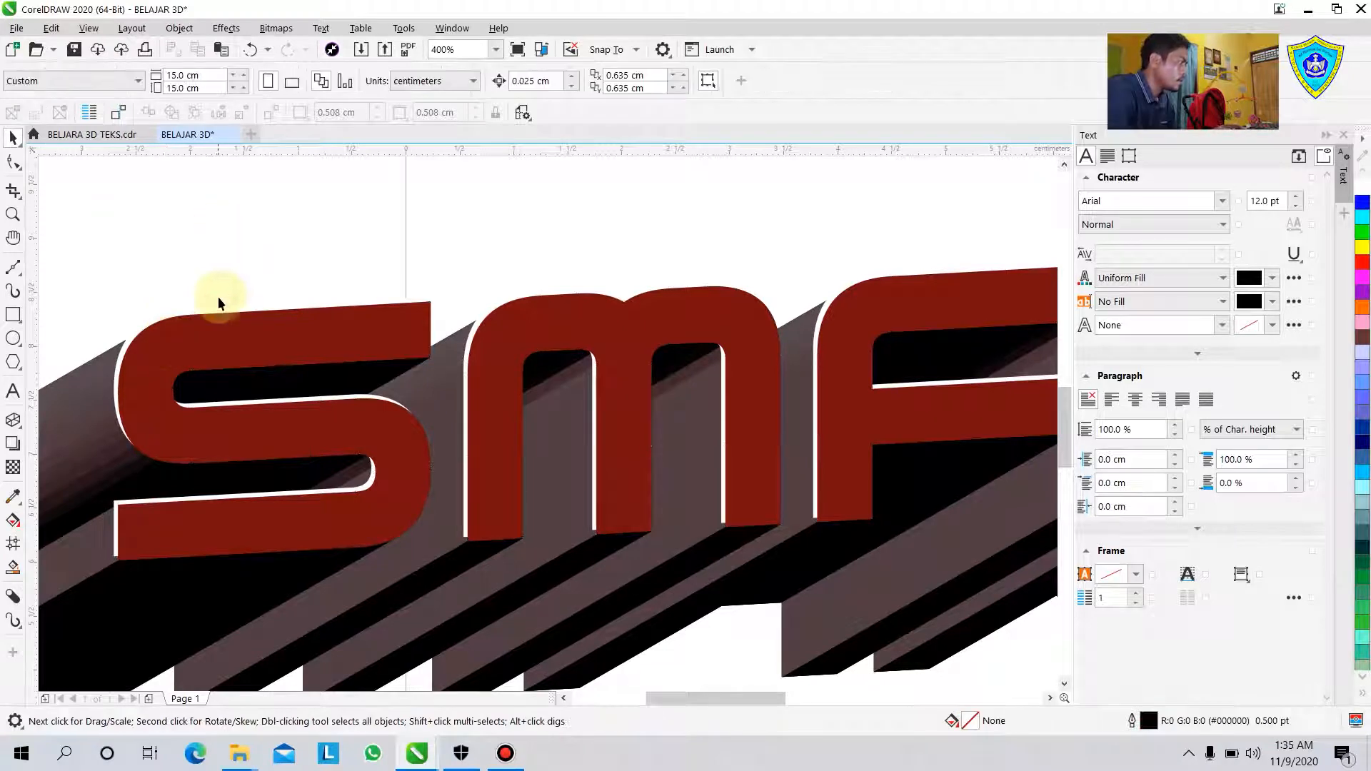
click(213, 341)
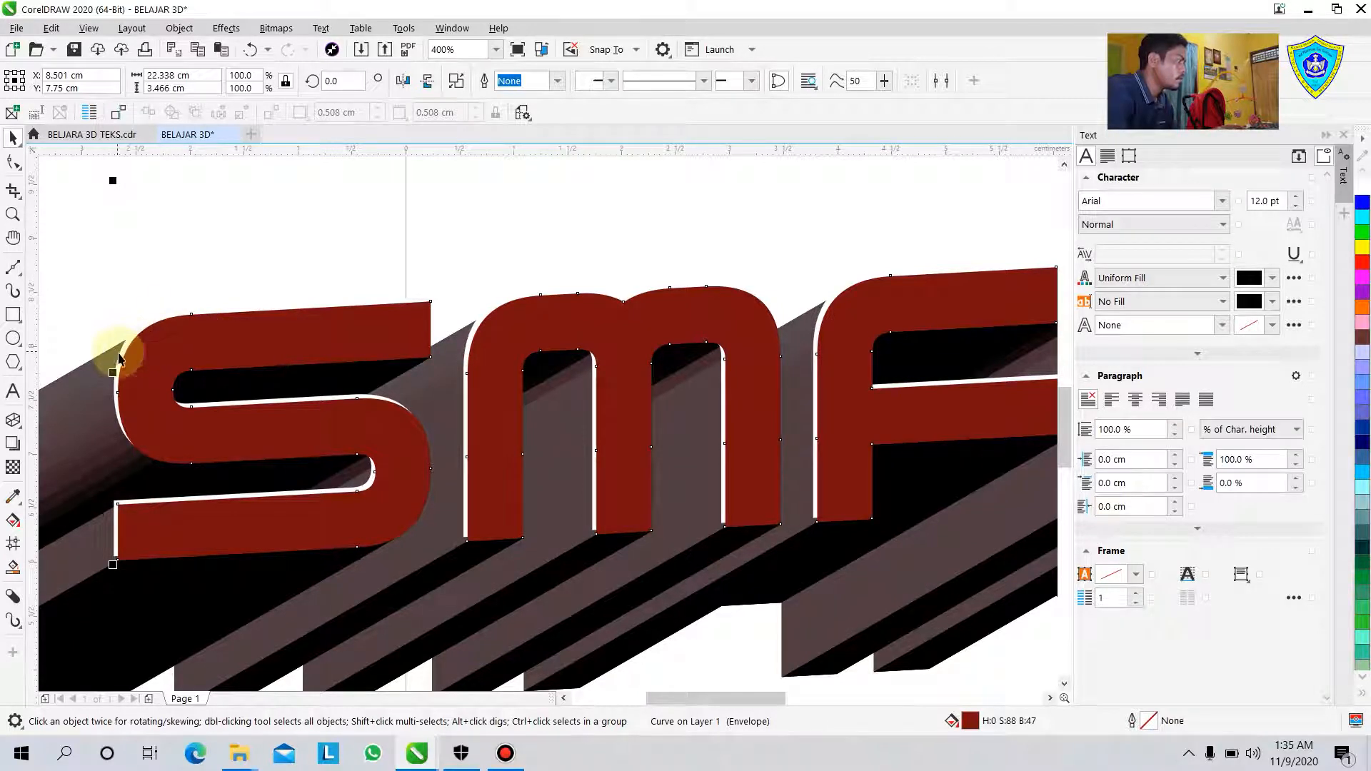
key(Escape)
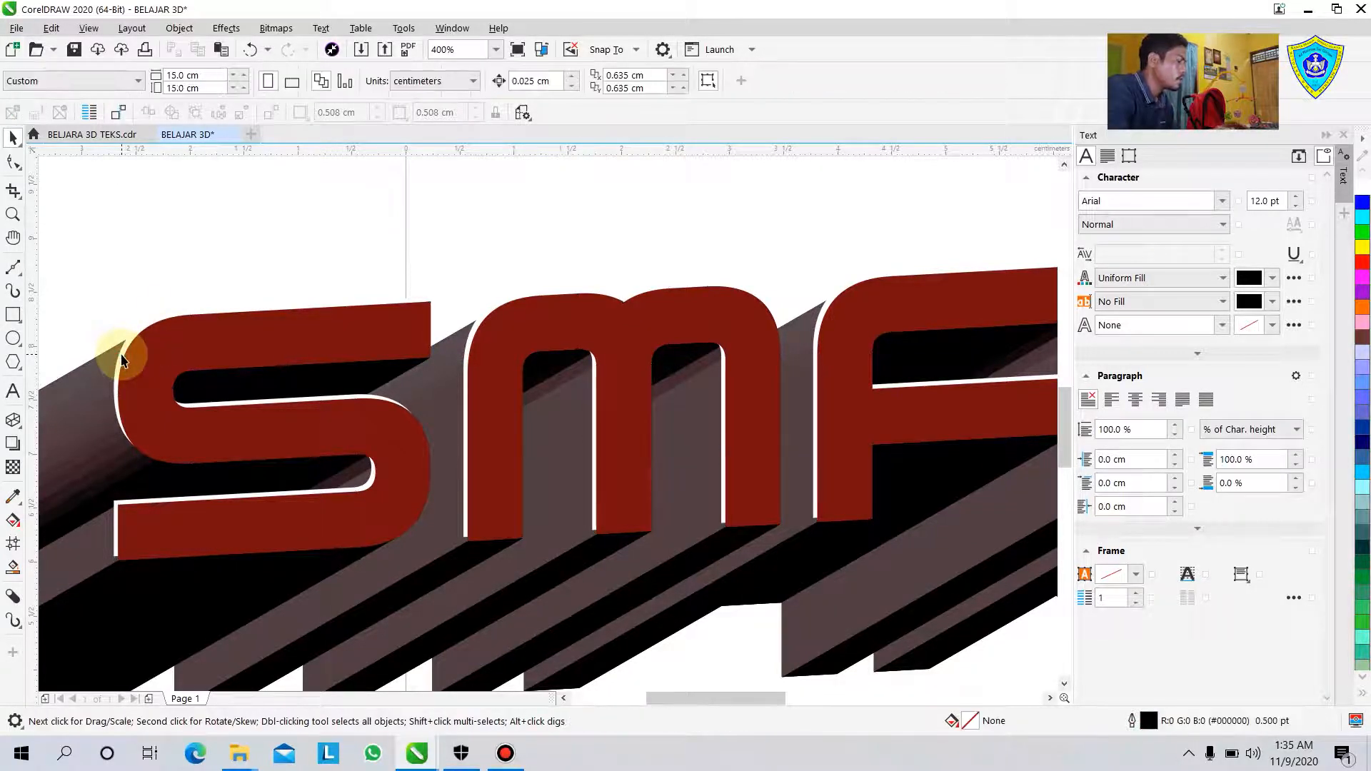
scroll(121, 360, down, 2)
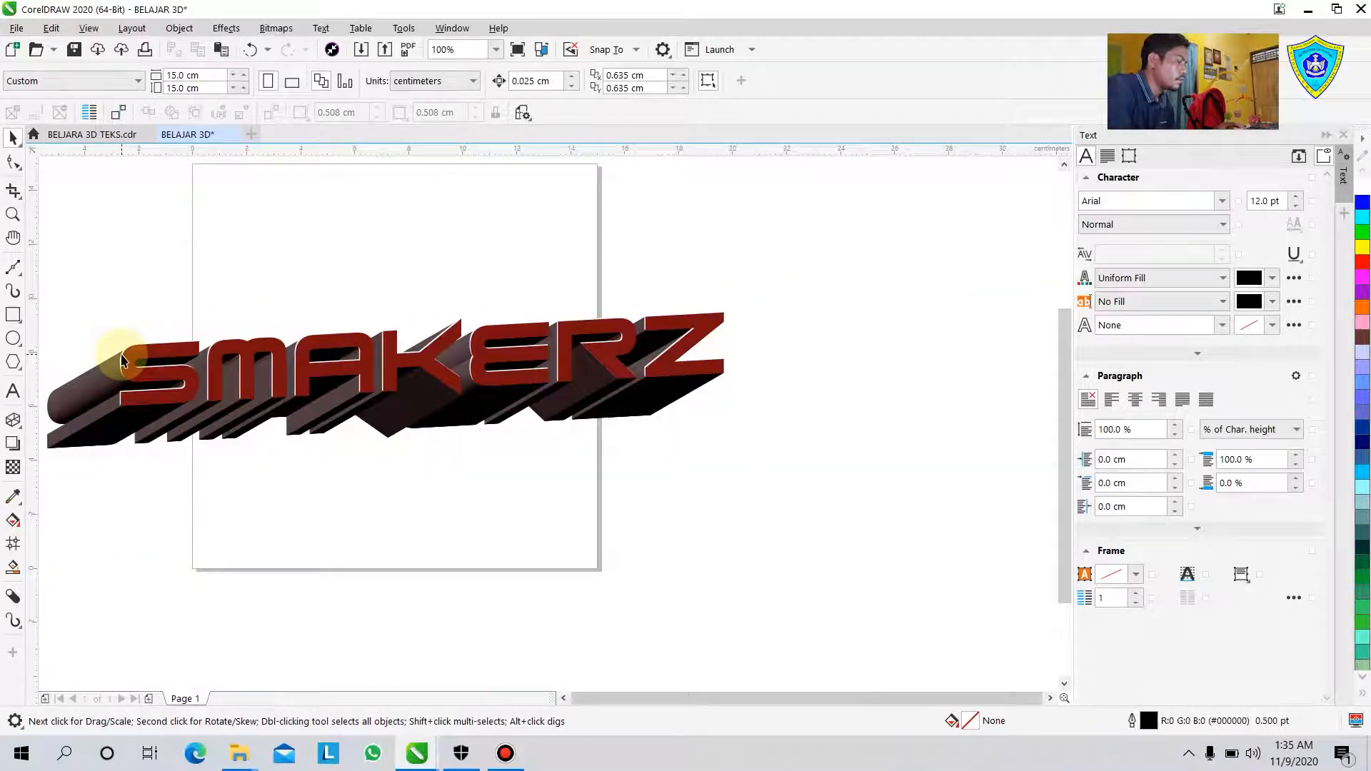
scroll(122, 360, up, 1)
scroll(121, 353, up, 1)
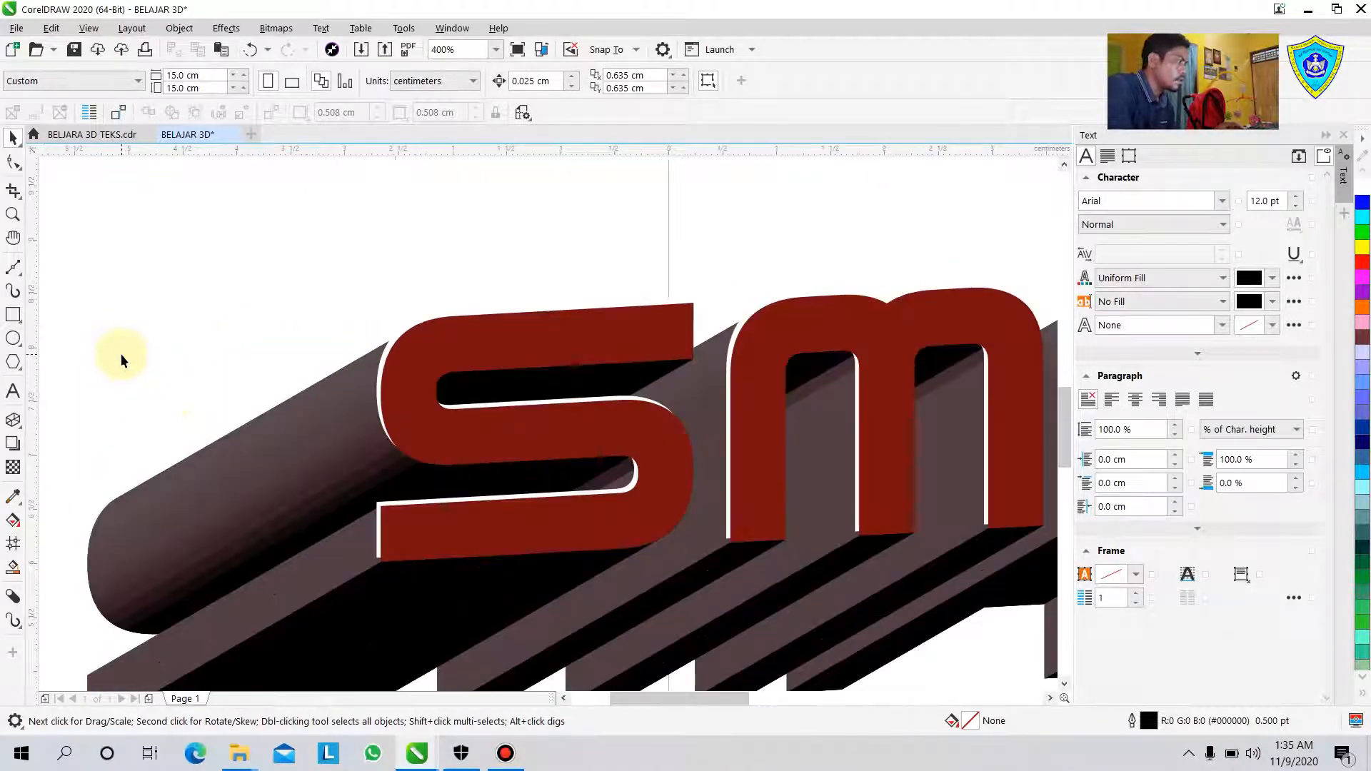
click(453, 336)
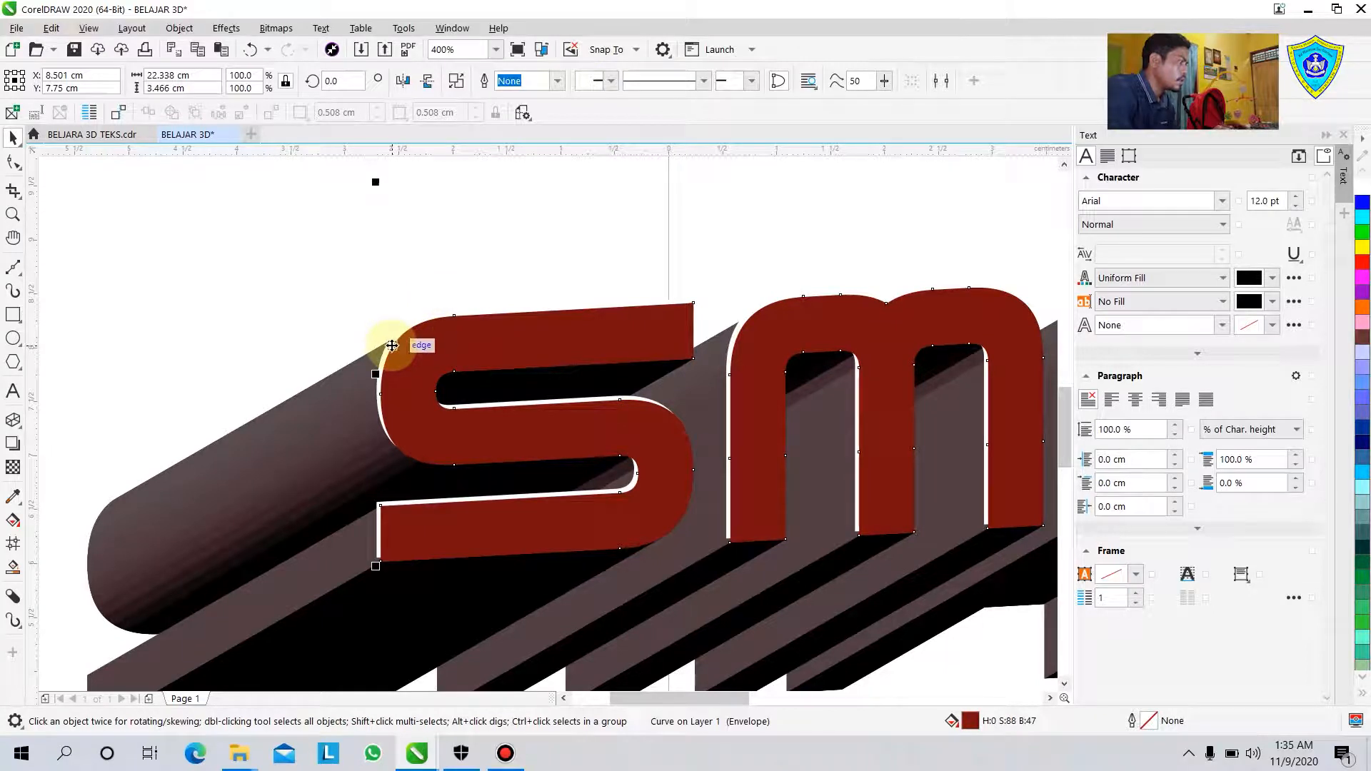
Step: Select the white copy behind the red front face and nudge it down to about Y 7.738 cm
click(379, 307)
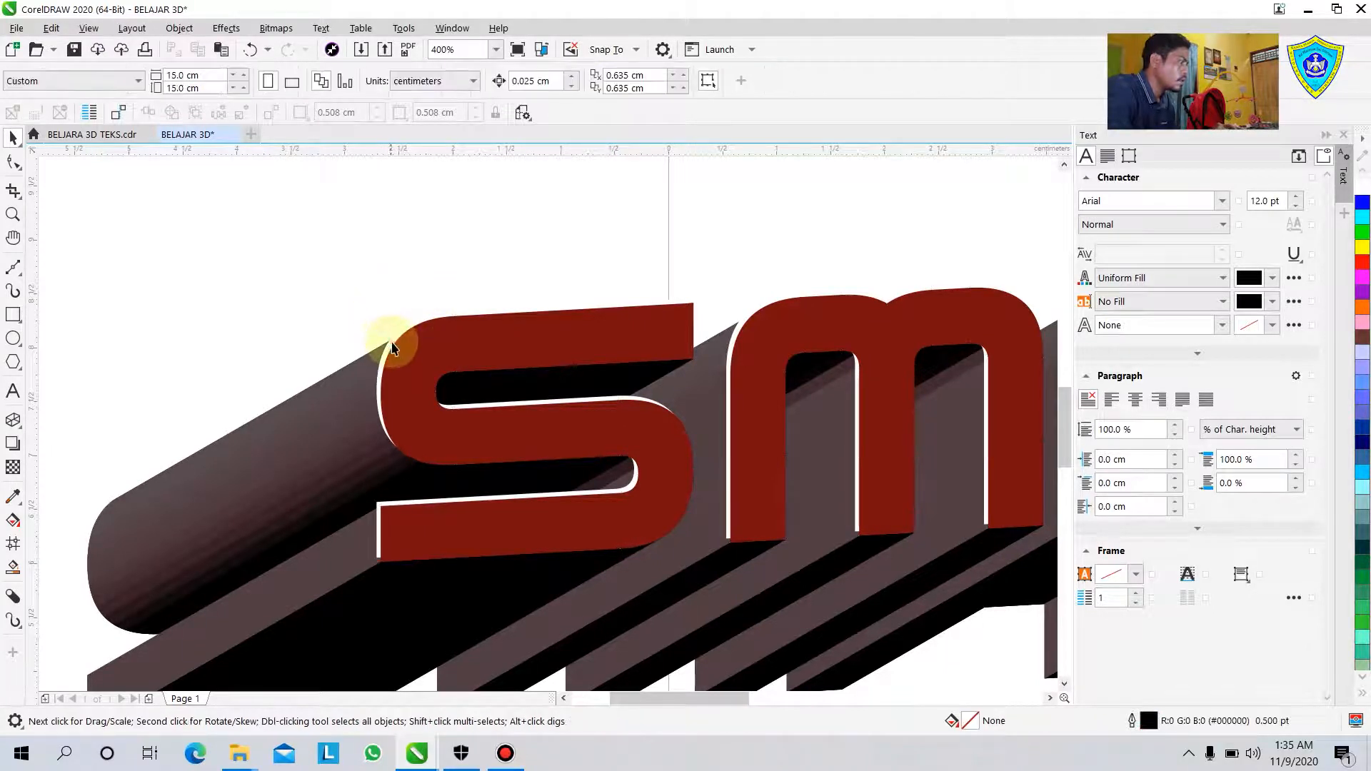
click(391, 345)
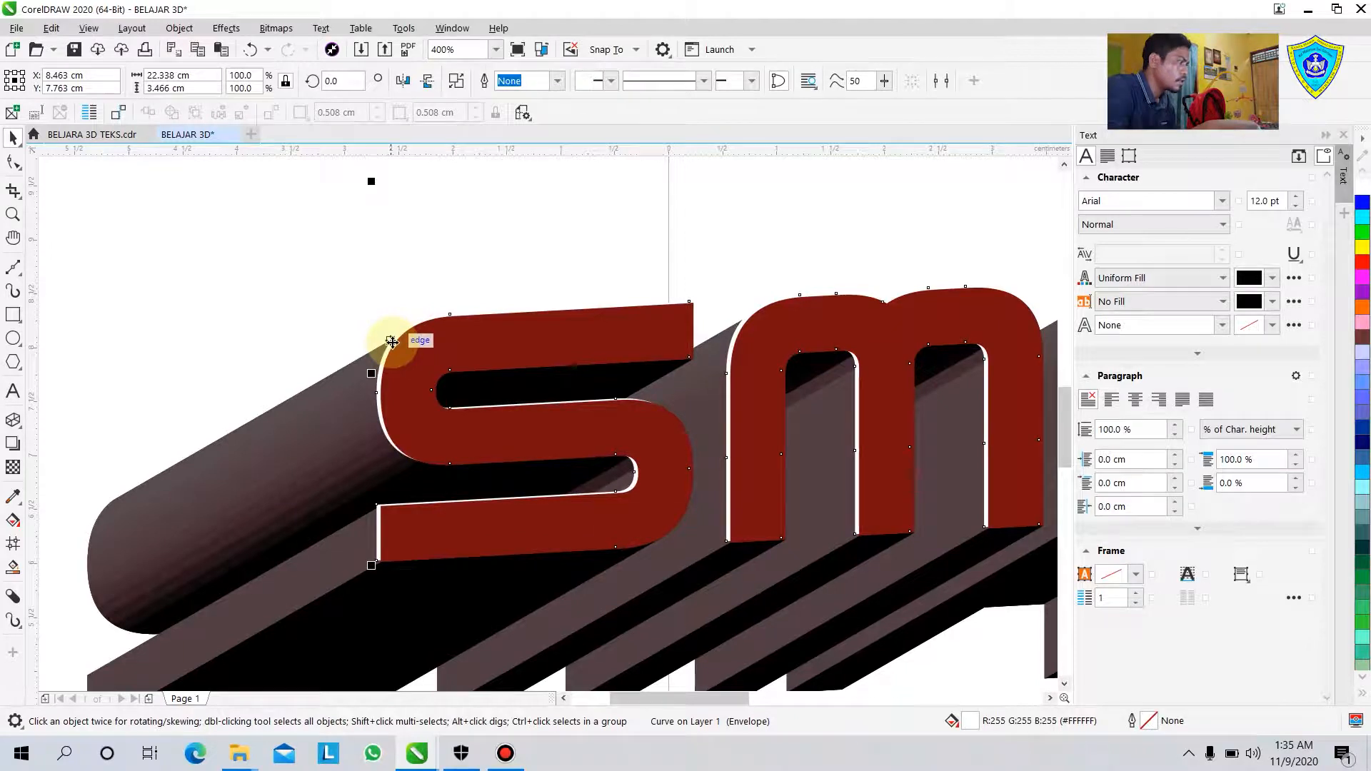
drag(391, 341, 393, 343)
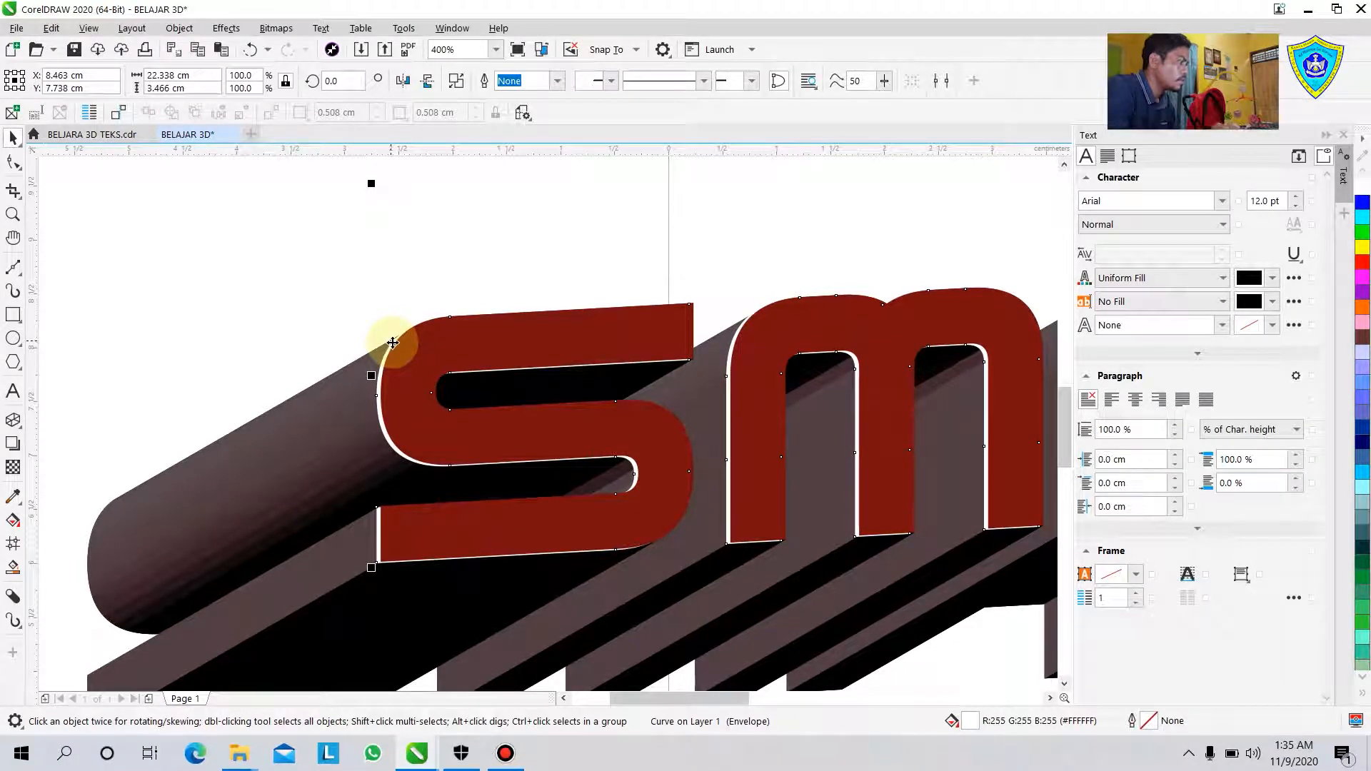
click(391, 265)
Step: Select the top red front face together with the white copy and trim the white copy with the red shape
click(417, 363)
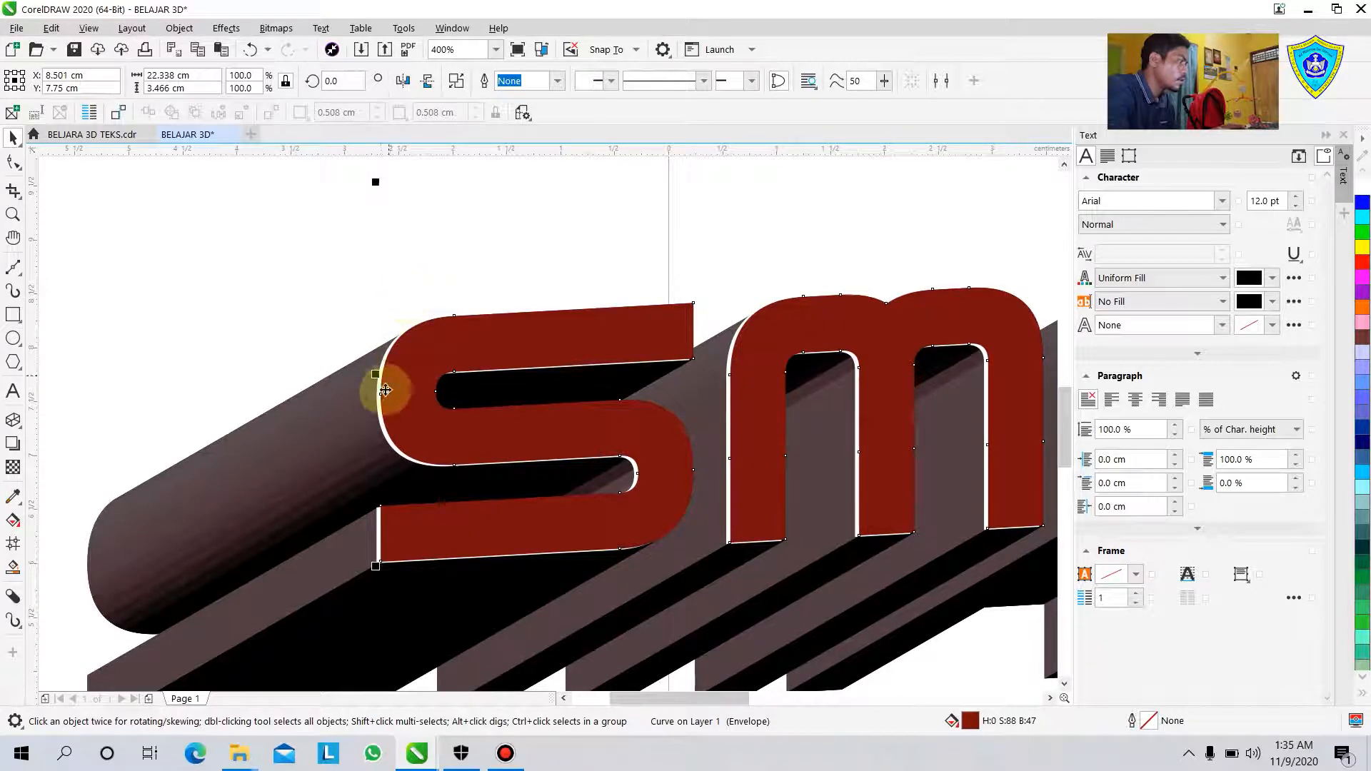
click(379, 418)
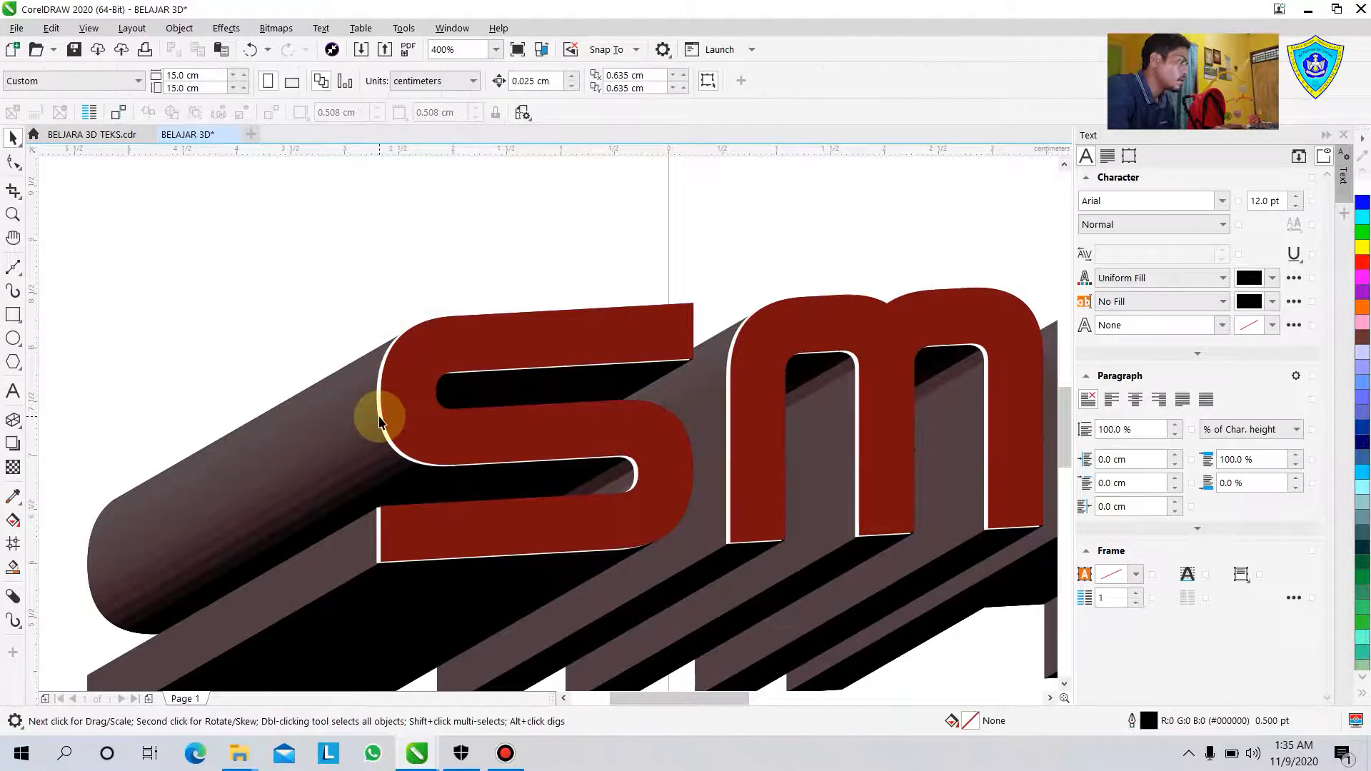
click(393, 413)
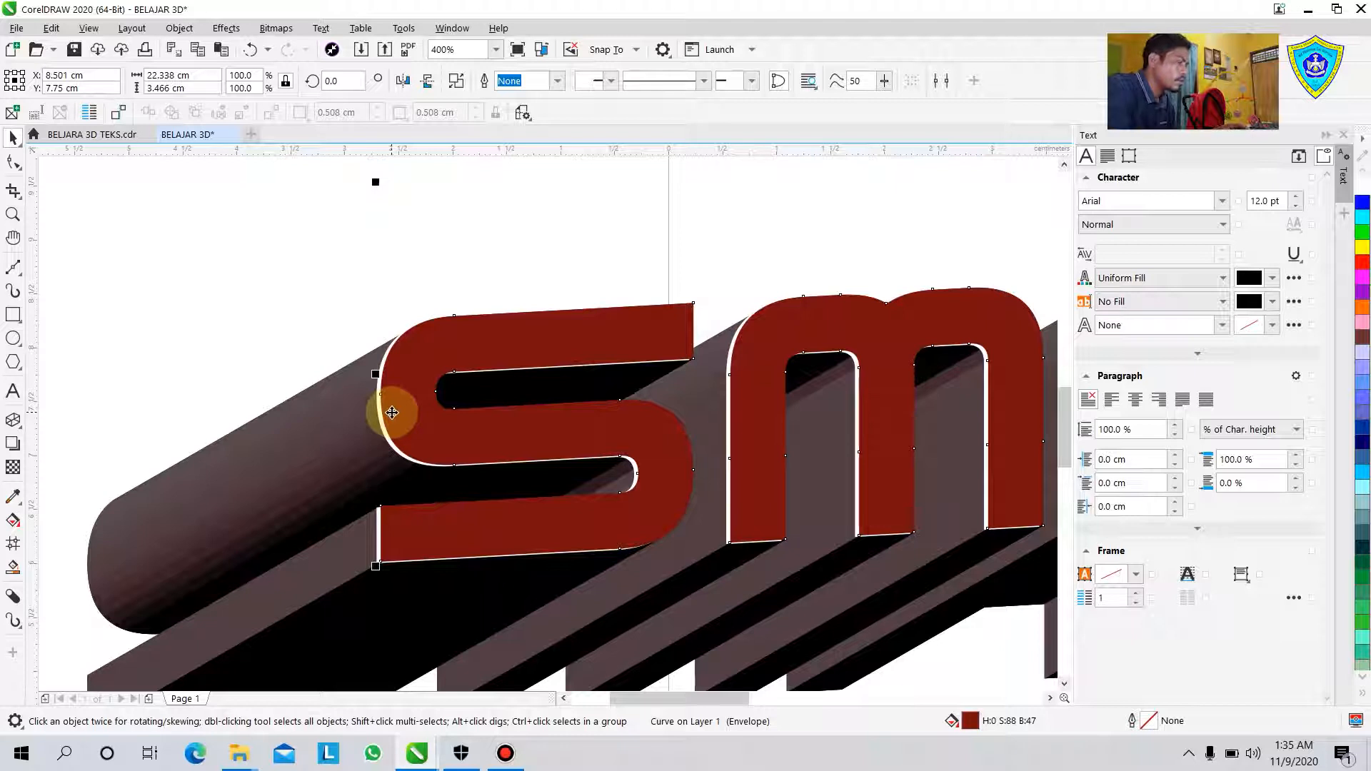
scroll(392, 413, up, 1)
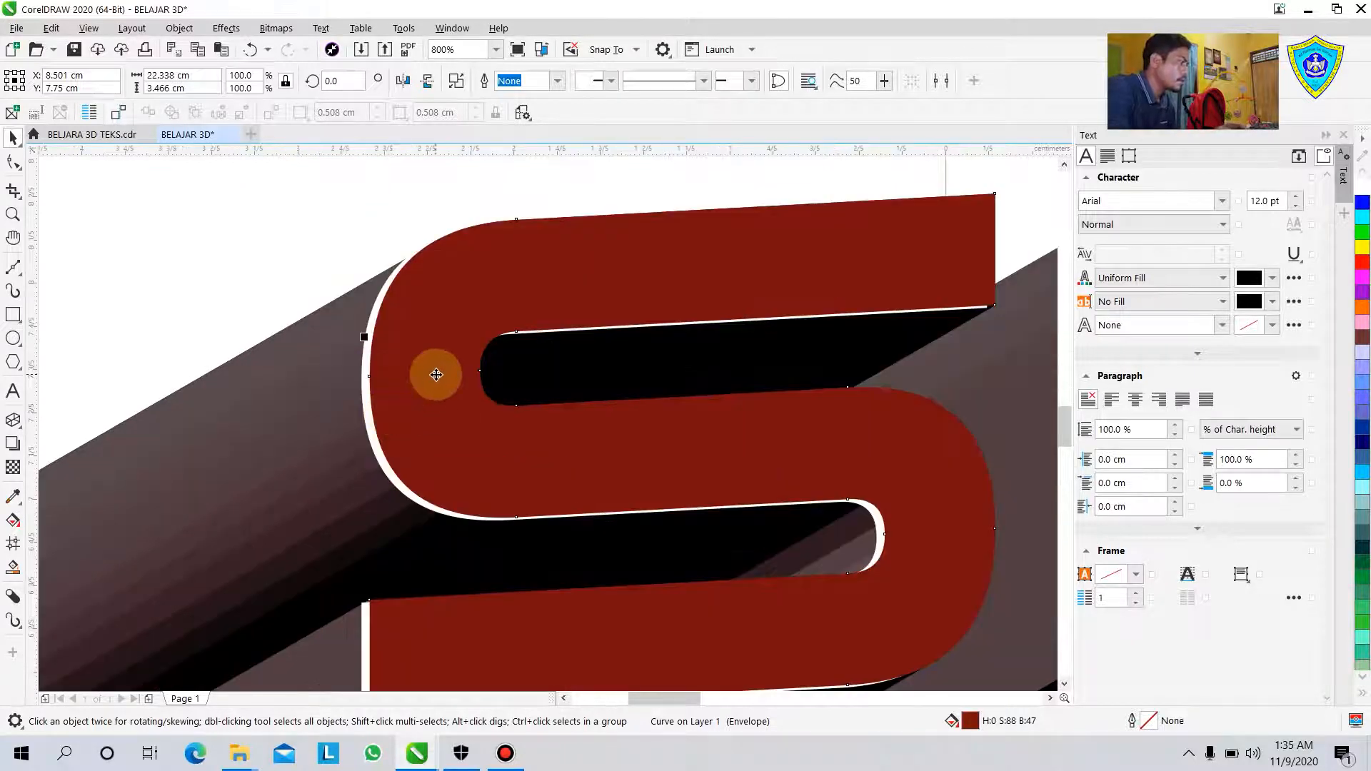
shift+click(367, 423)
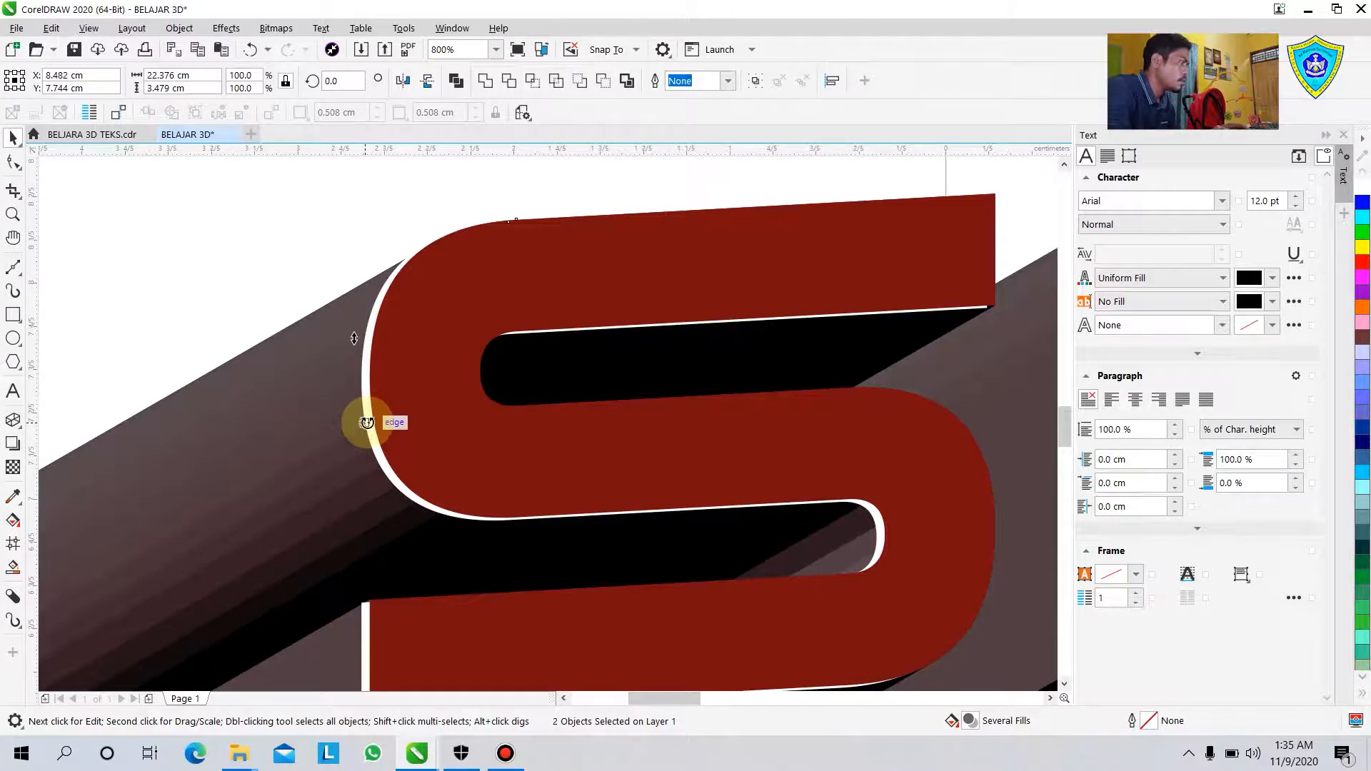
click(509, 82)
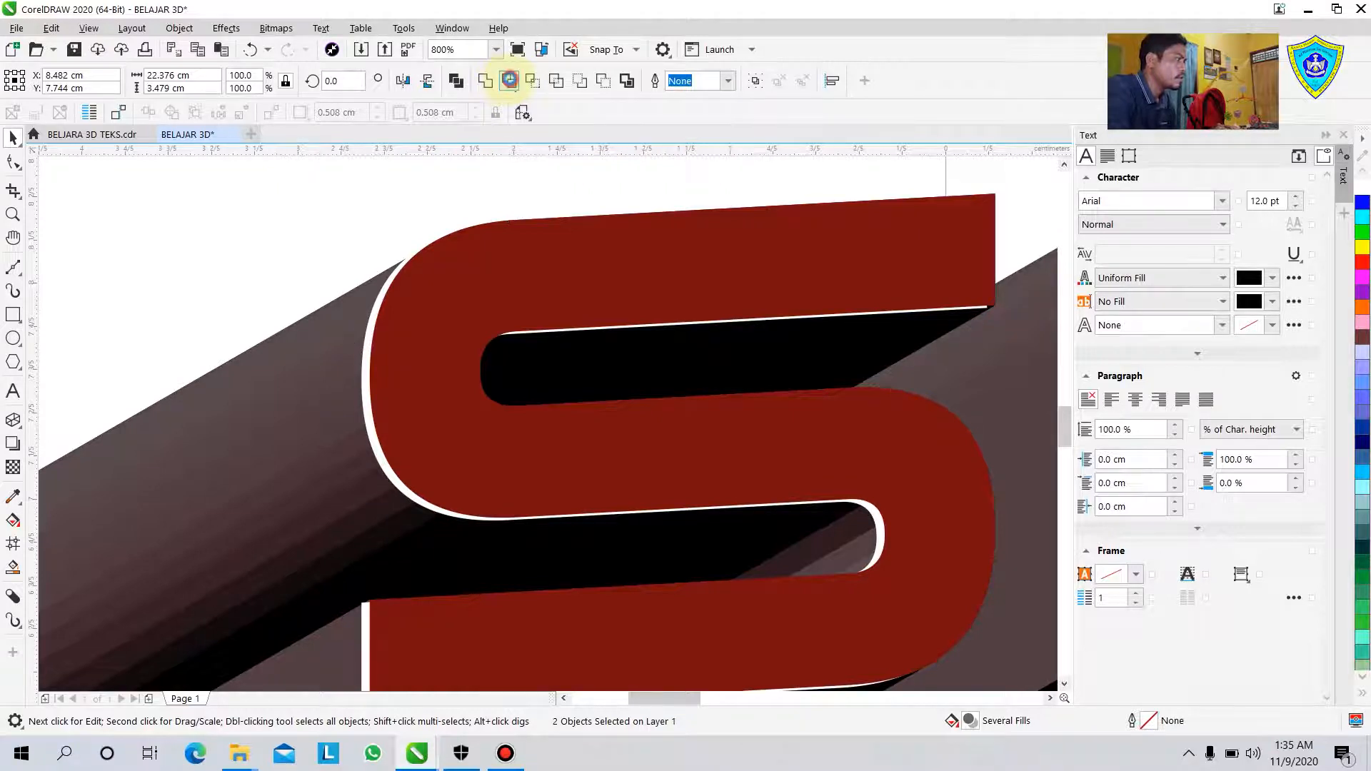
Step: Nudge the trimmed white highlight away from the lettering to inspect its shape, and return it to X 8.463 cm, Y 7.659 cm
scroll(401, 237, down, 4)
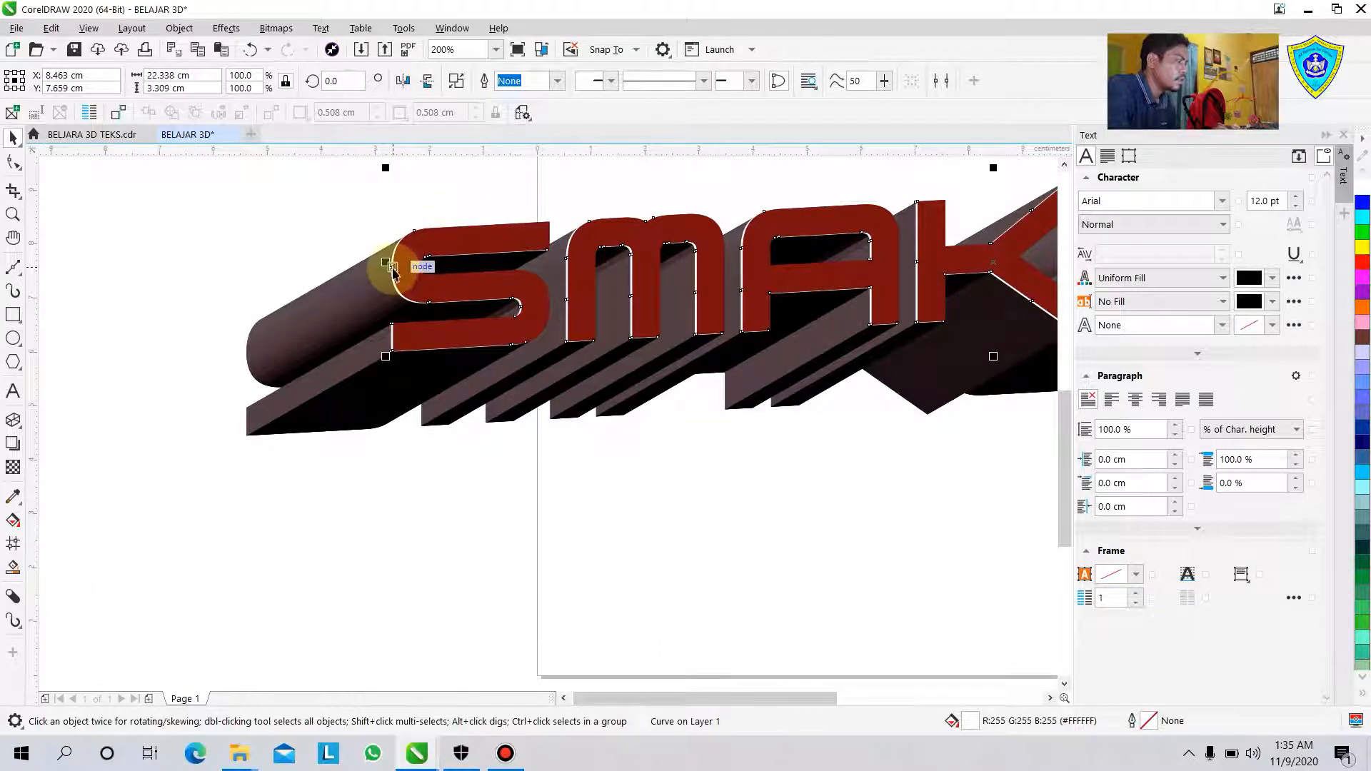
key(Up)
key(Up)
key(Up)
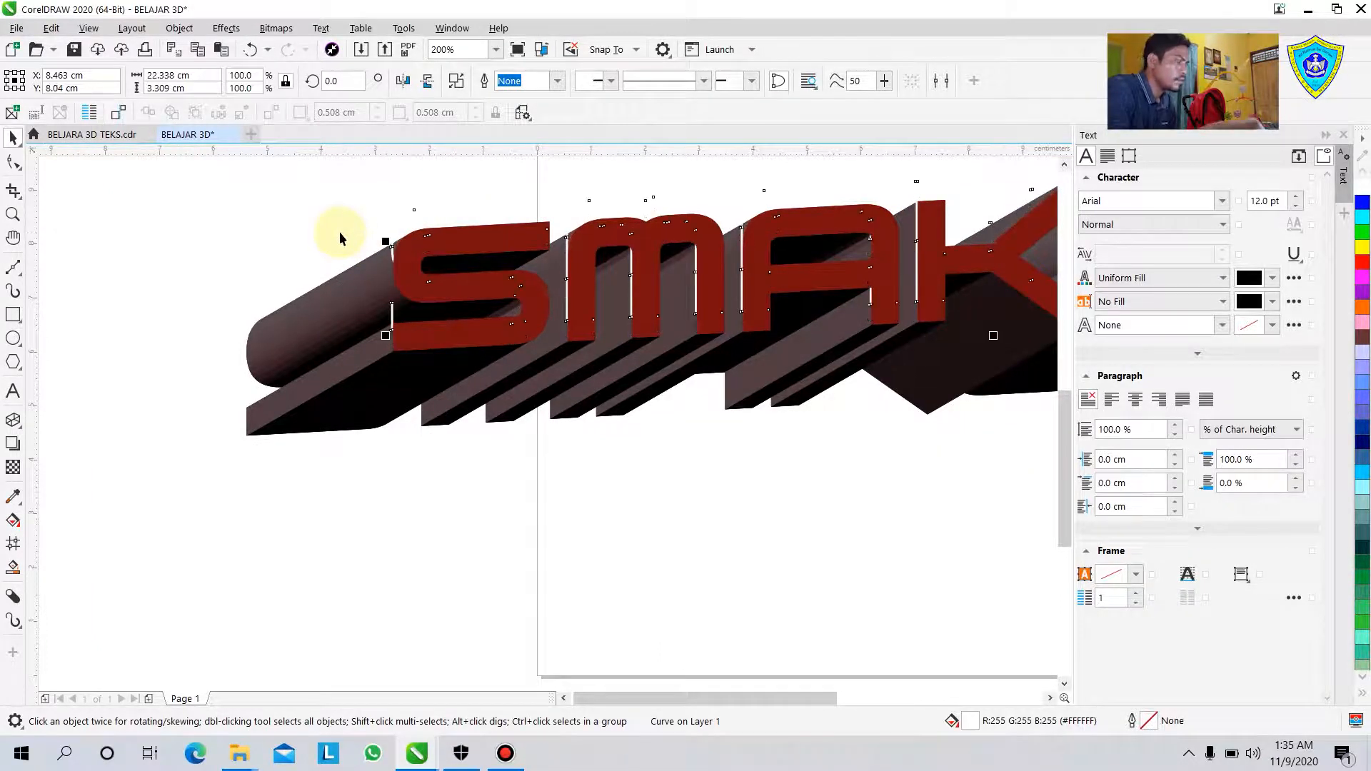
key(Down)
key(Down)
key(Down)
key(Right)
key(Right)
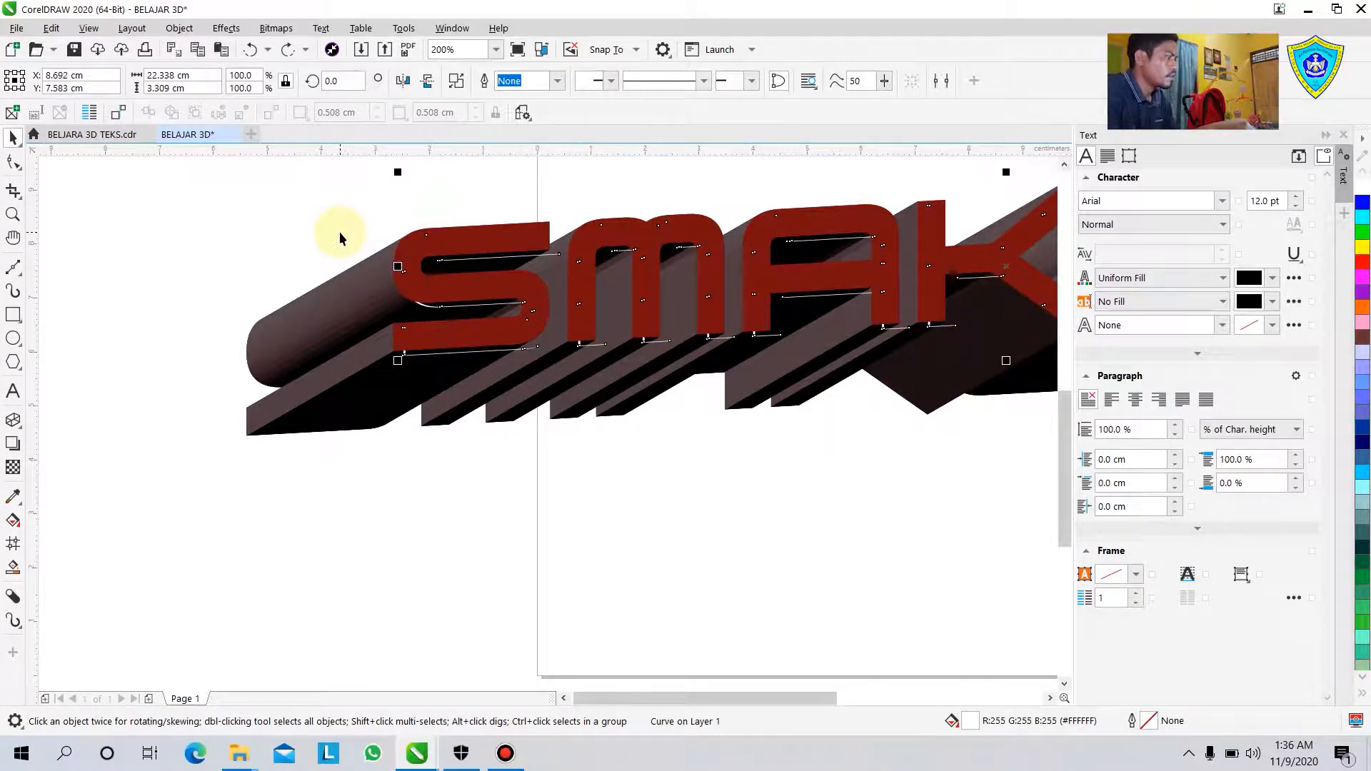
key(Left)
key(Left)
key(ctrl+Up)
key(ctrl+Up)
key(ctrl+Up)
key(ctrl+Up)
key(ctrl+Up)
key(ctrl+Up)
key(ctrl+Up)
key(ctrl+Up)
key(ctrl+Up)
key(ctrl+Up)
key(ctrl+Up)
key(ctrl+Up)
key(ctrl+Up)
key(ctrl+Up)
key(ctrl+Up)
key(ctrl+Down)
key(ctrl+Down)
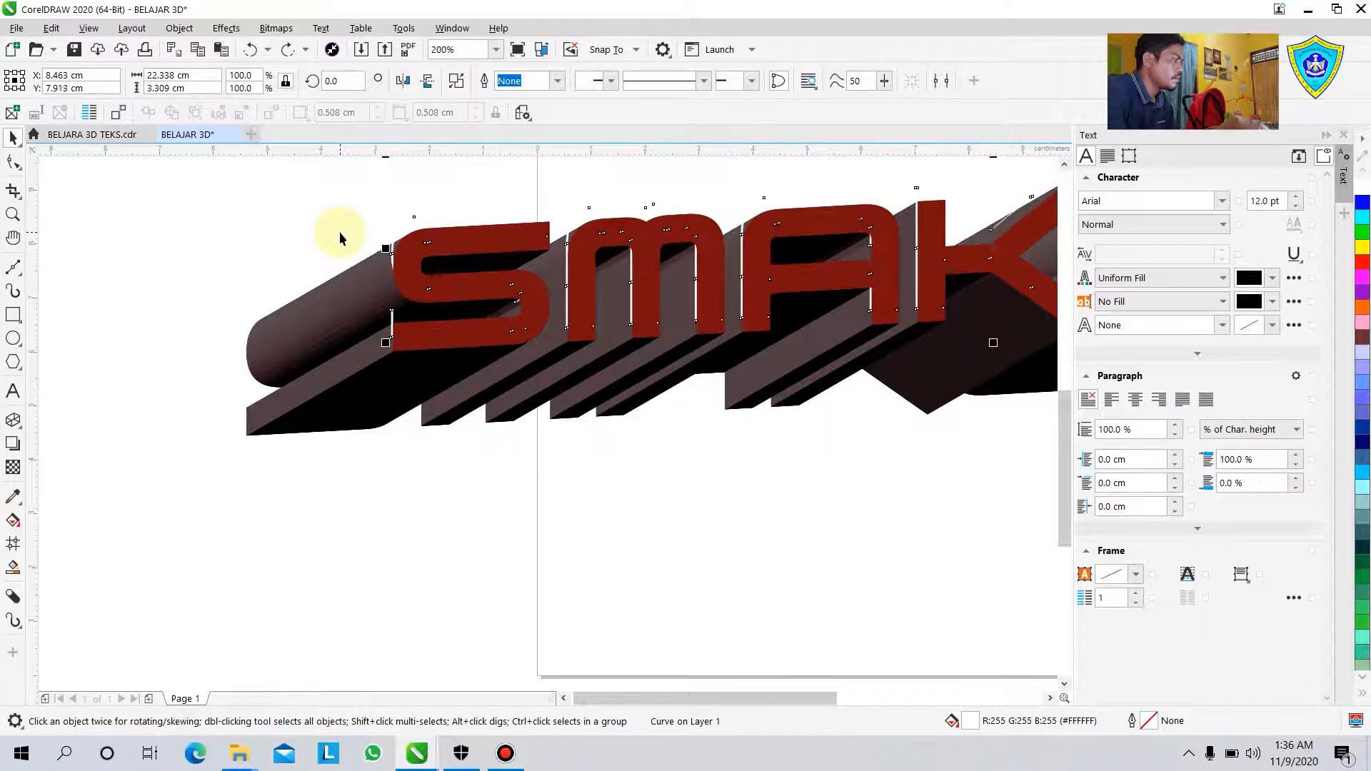
key(ctrl+Down)
key(ctrl+Down)
key(ctrl+Down)
key(ctrl+Down)
key(ctrl+Down)
key(ctrl+Down)
key(ctrl+Down)
key(ctrl+Down)
key(ctrl+Down)
key(ctrl+Down)
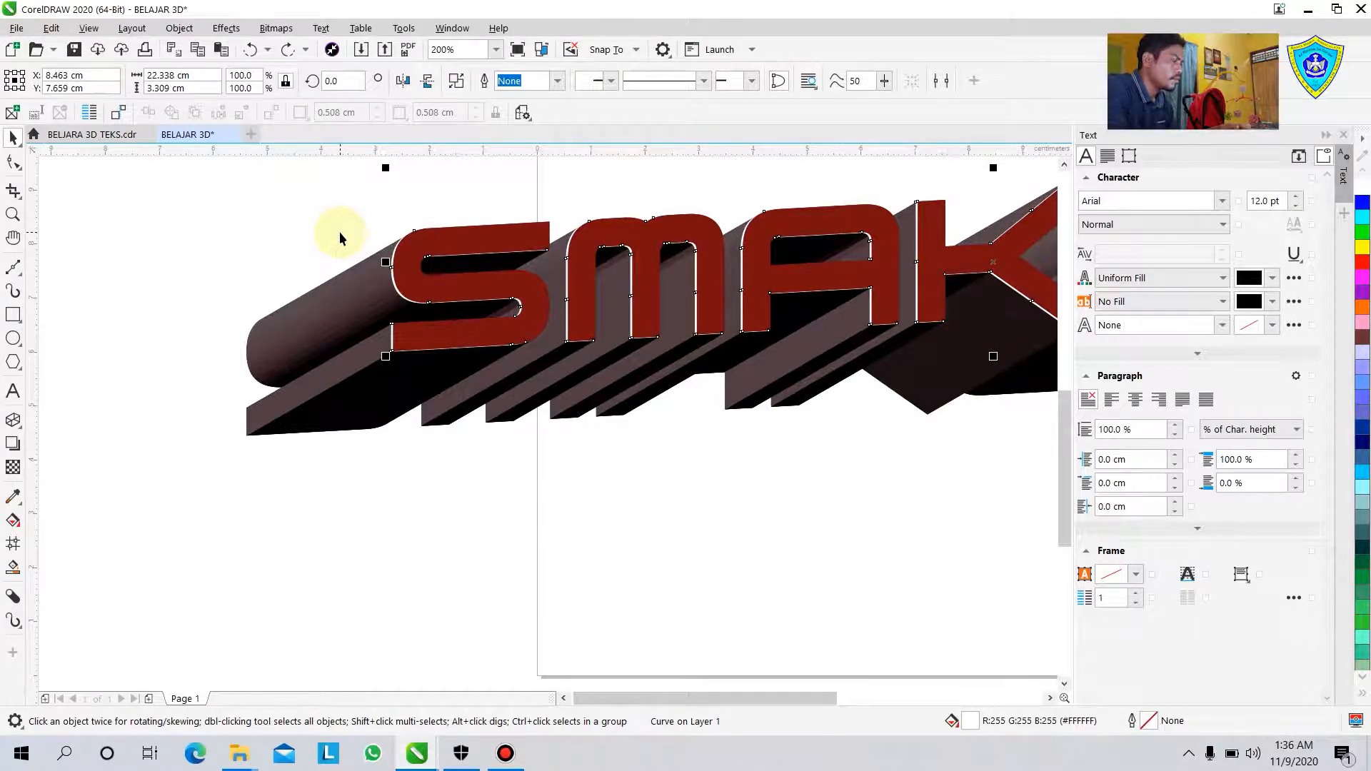
scroll(340, 231, up, 1)
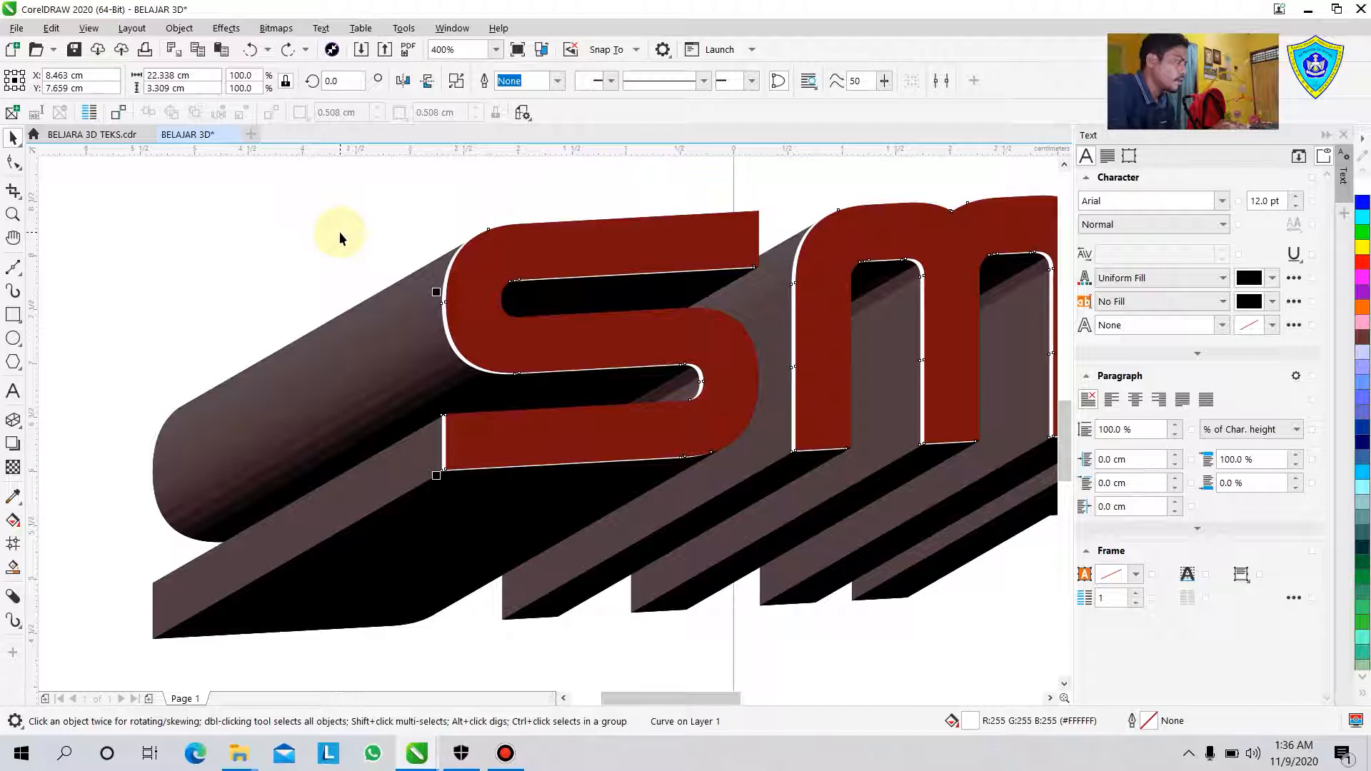
click(345, 204)
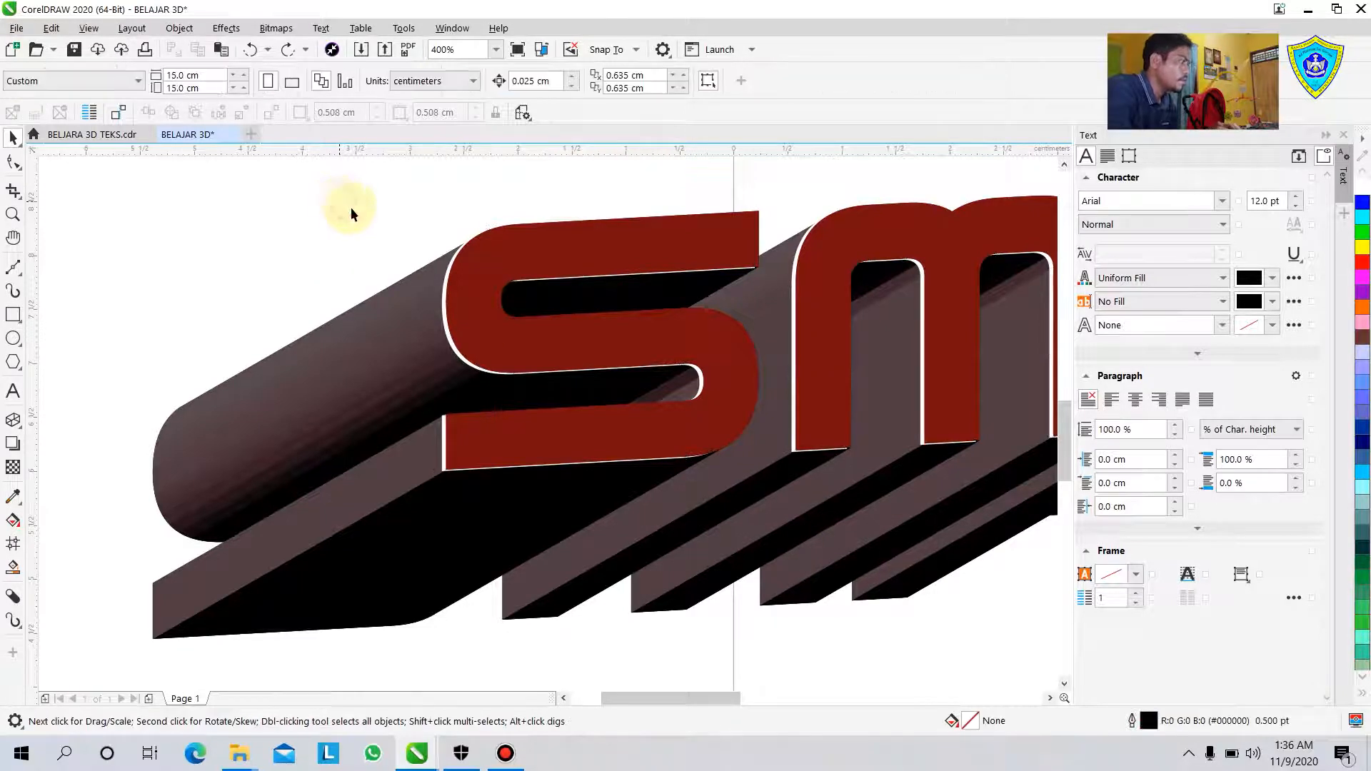
Step: Convert the top red front face to a 300 dpi, 24-bit RGB bitmap with anti-aliasing and a transparent background
click(450, 343)
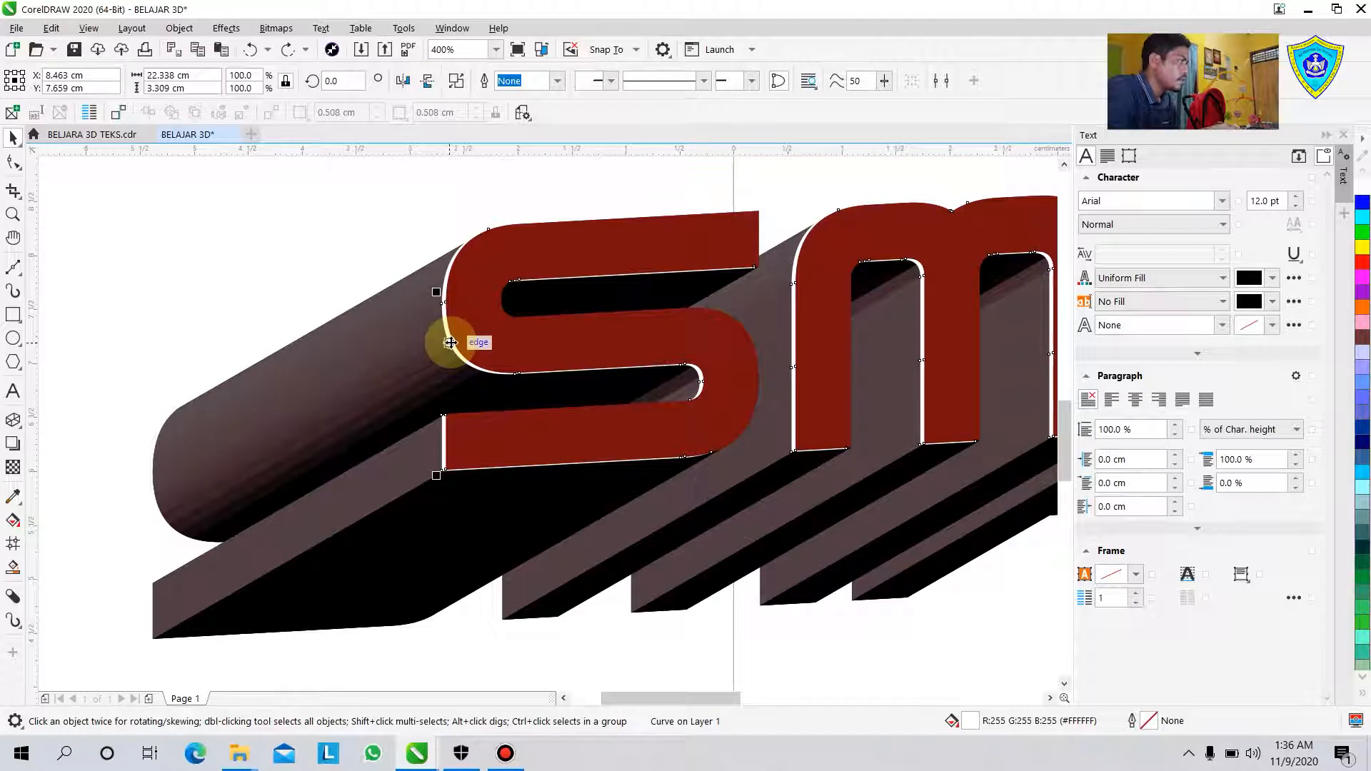
click(353, 204)
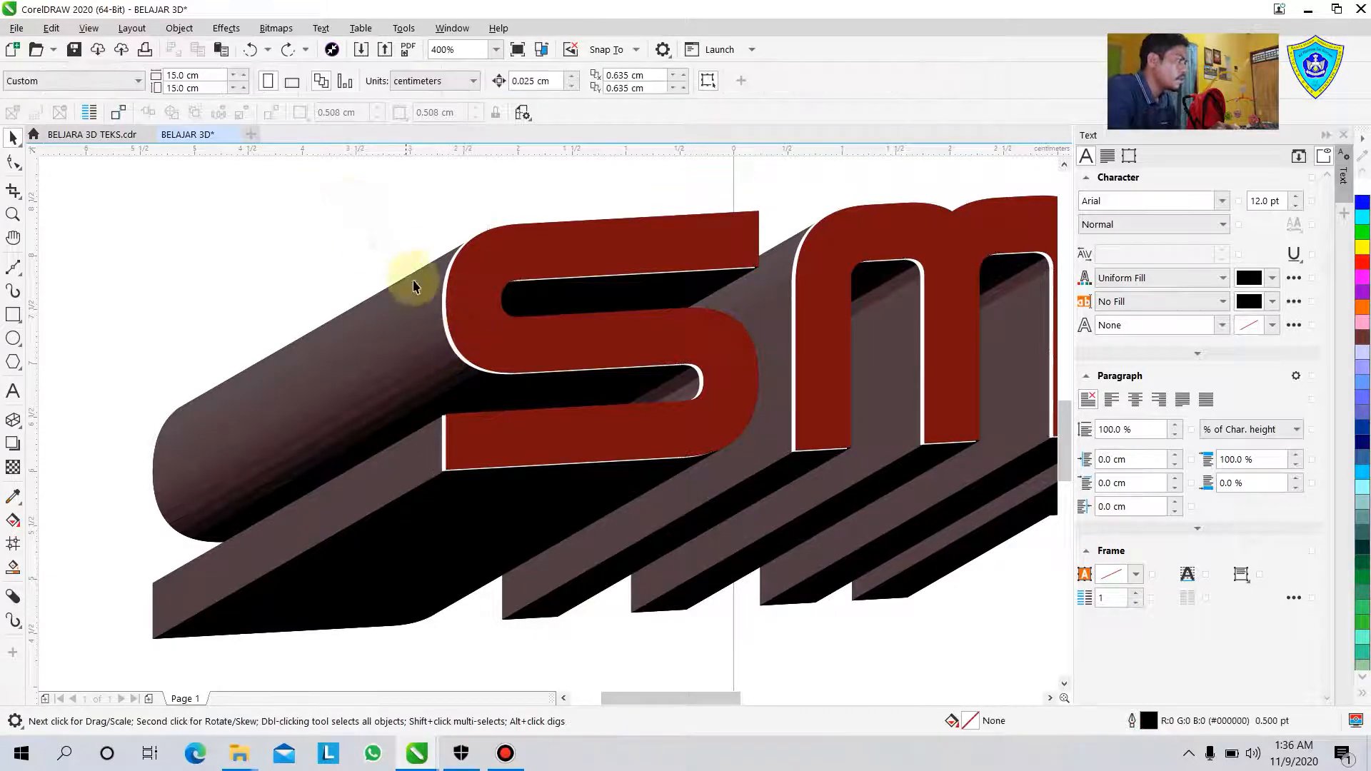
click(446, 327)
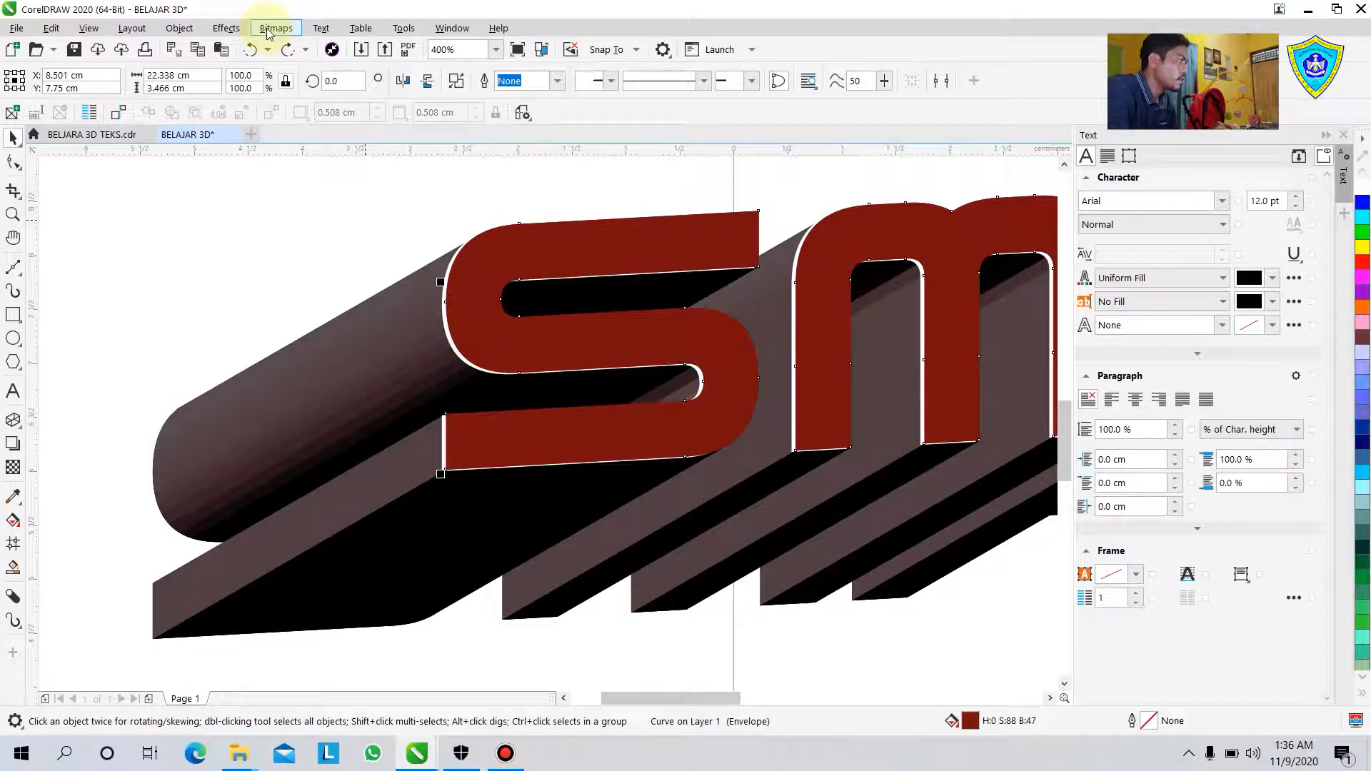
click(268, 30)
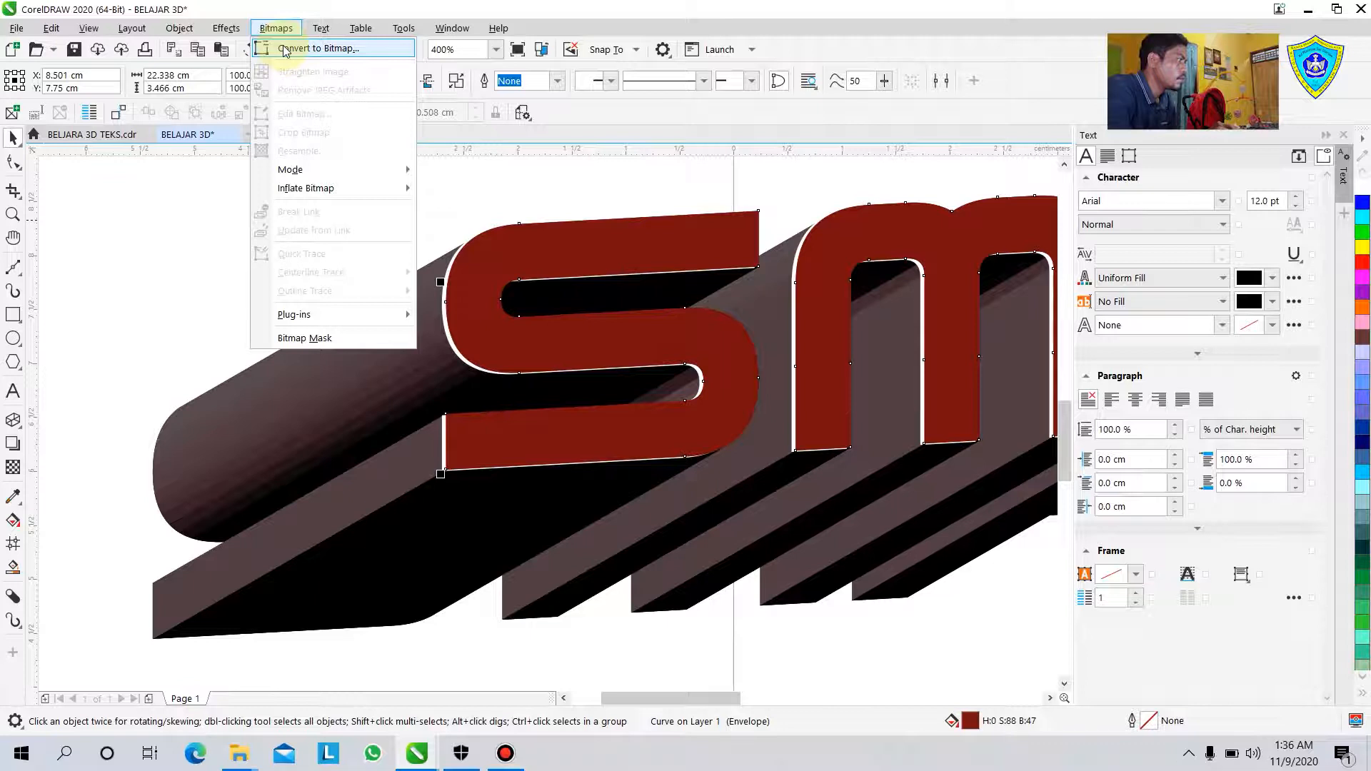
click(283, 49)
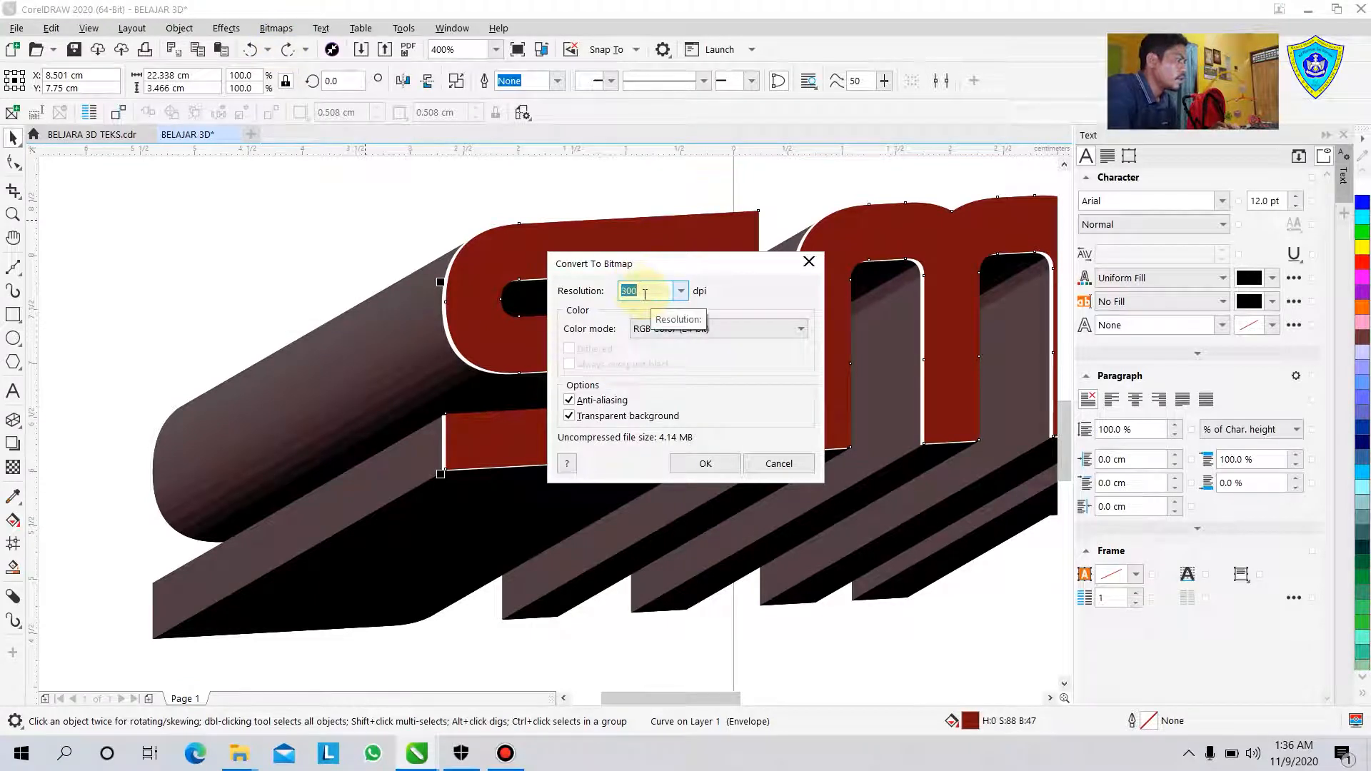
drag(681, 271, 588, 271)
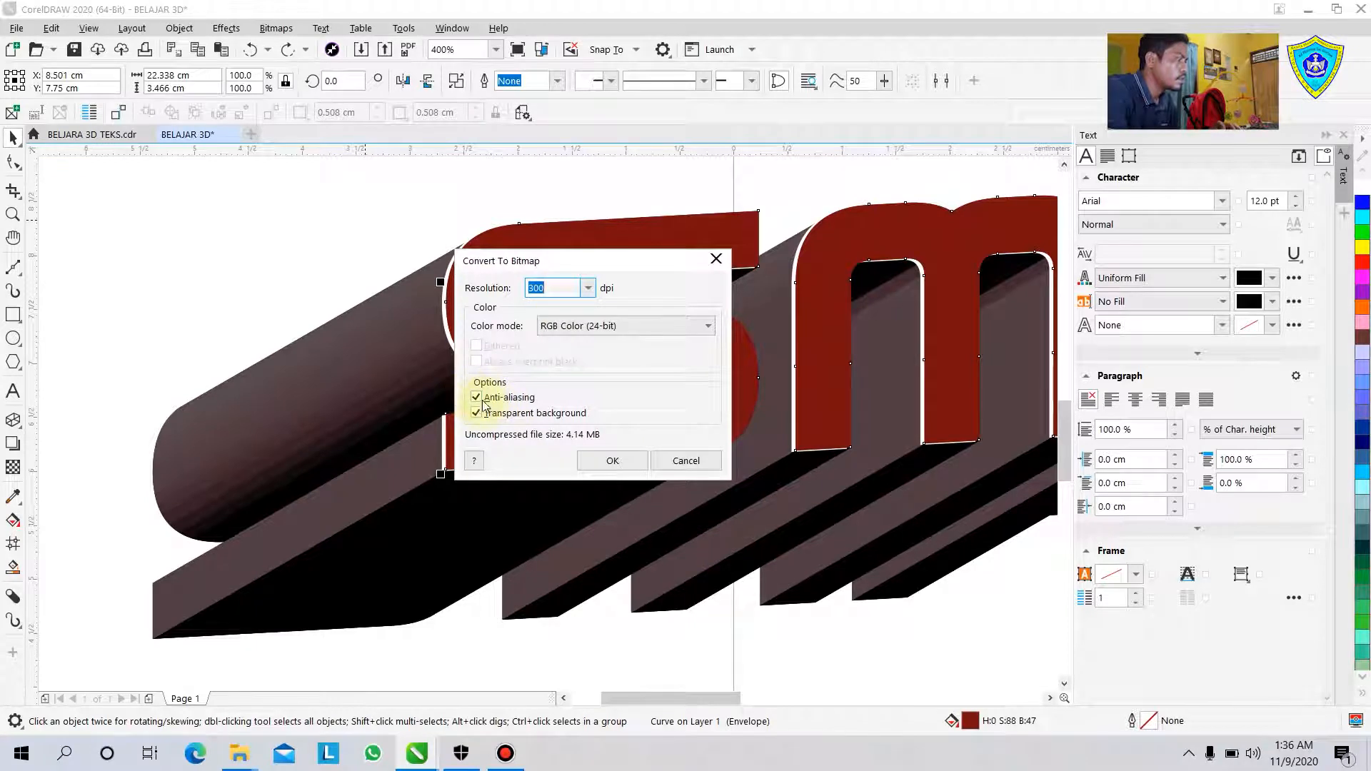
click(594, 464)
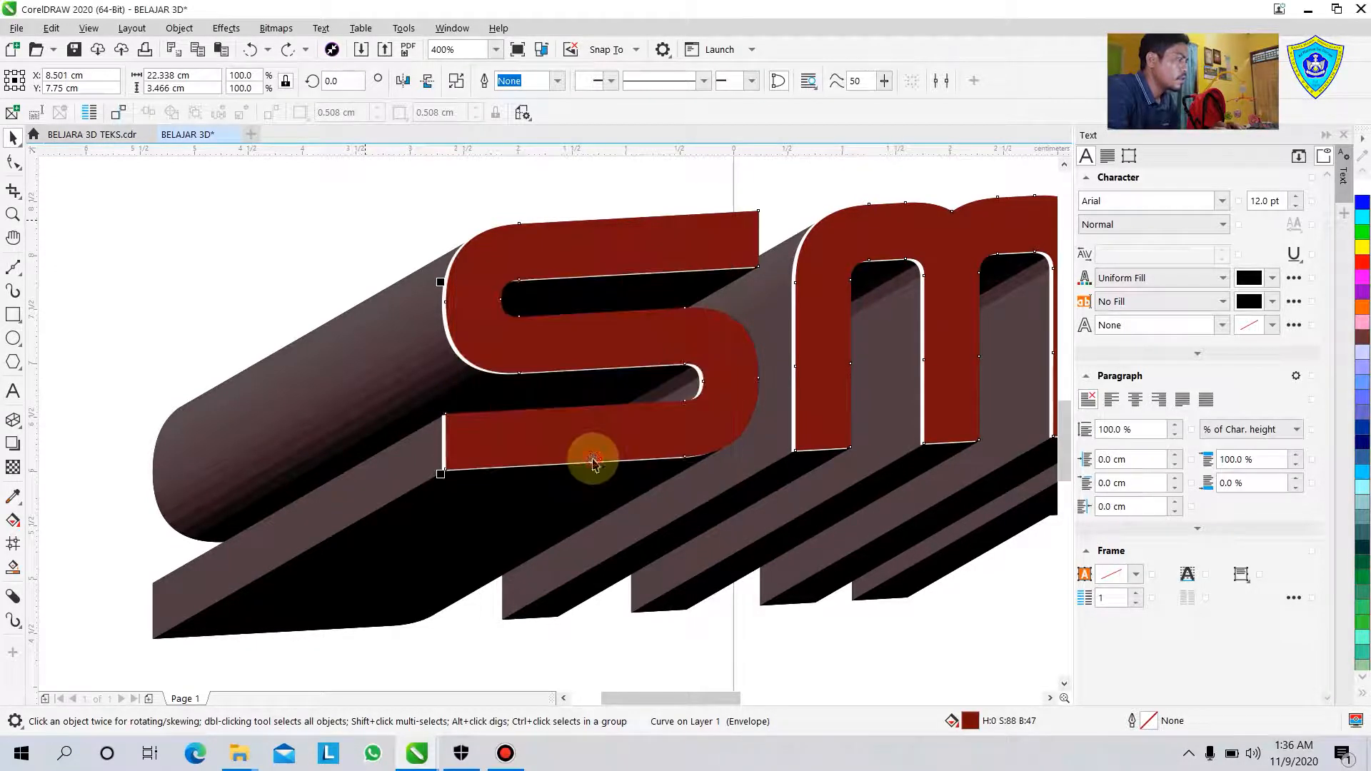
Step: Try a Gaussian Blur with a radius of 6.5 pixels on the red face bitmap
click(230, 30)
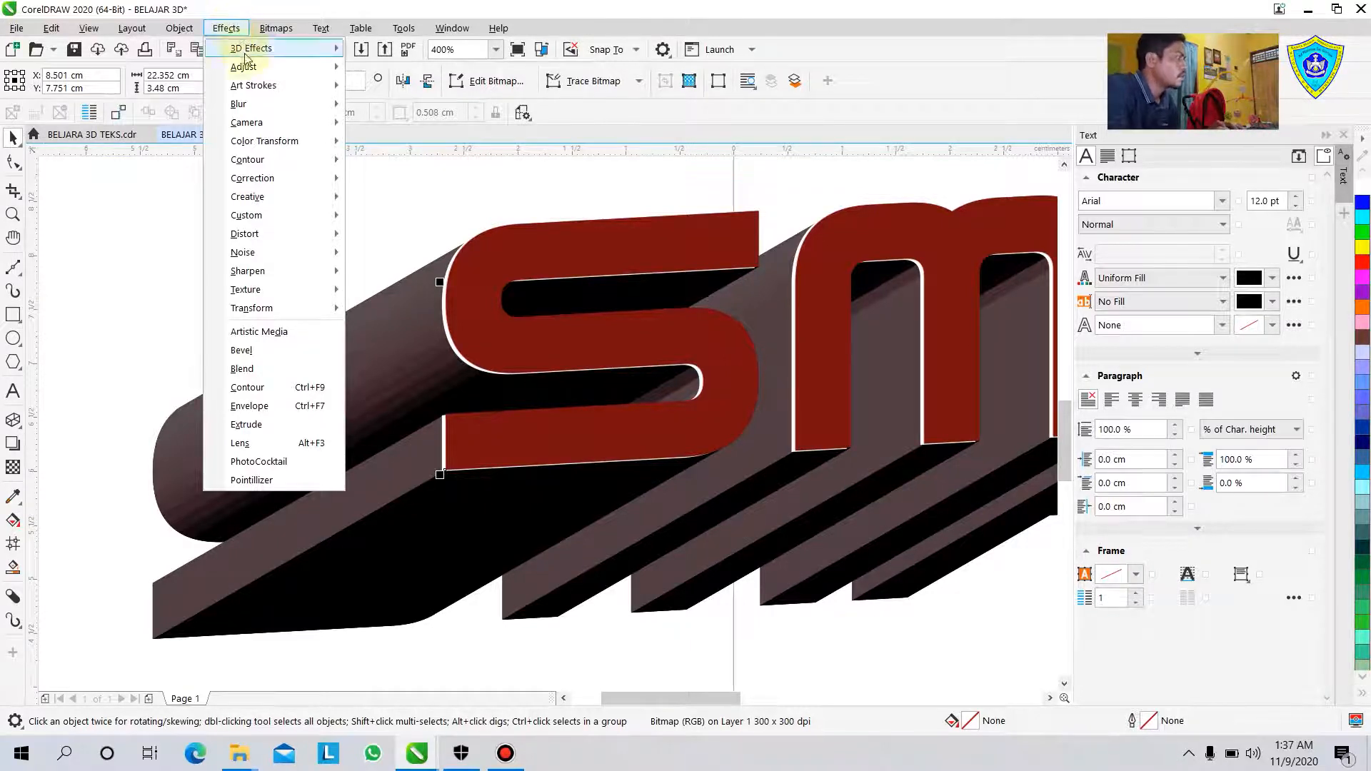
mouse_move(251, 106)
click(226, 28)
click(225, 28)
mouse_move(241, 104)
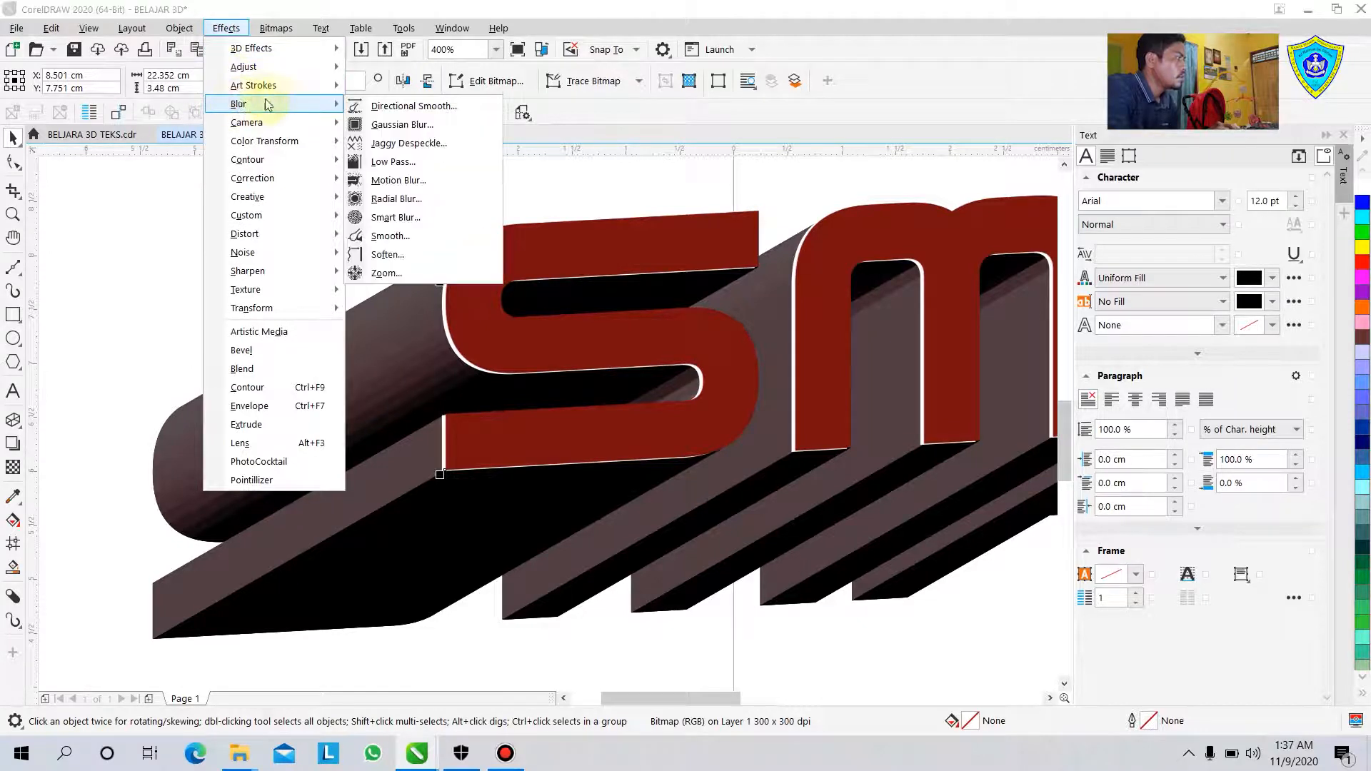
click(400, 125)
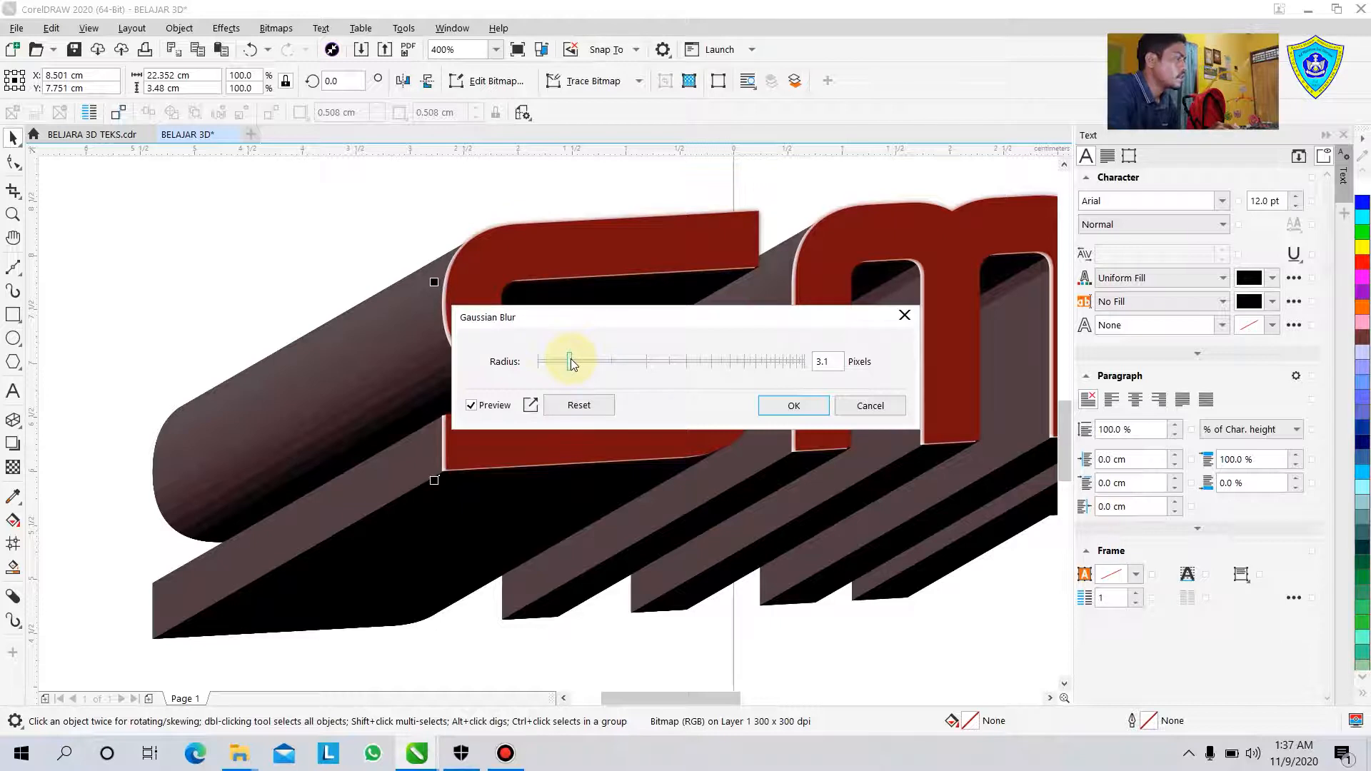
drag(618, 329, 544, 564)
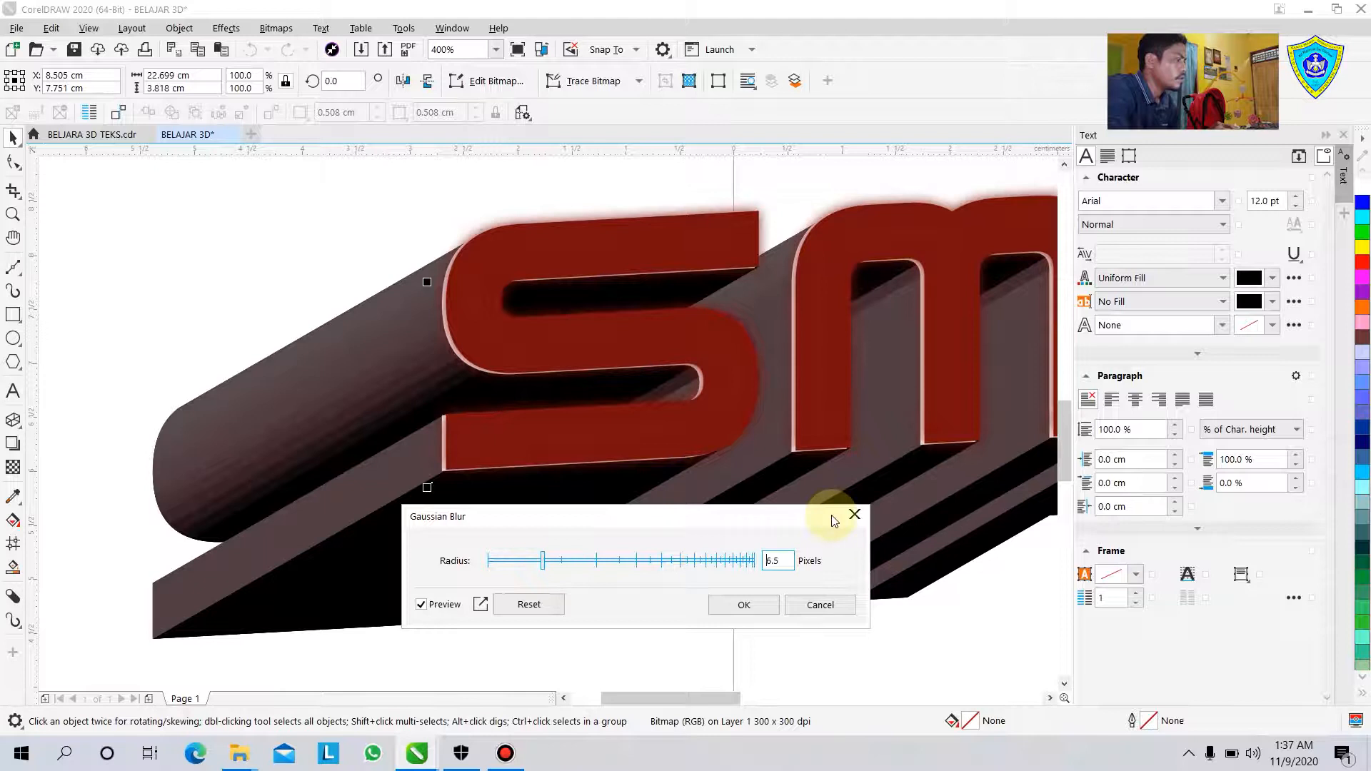
click(855, 514)
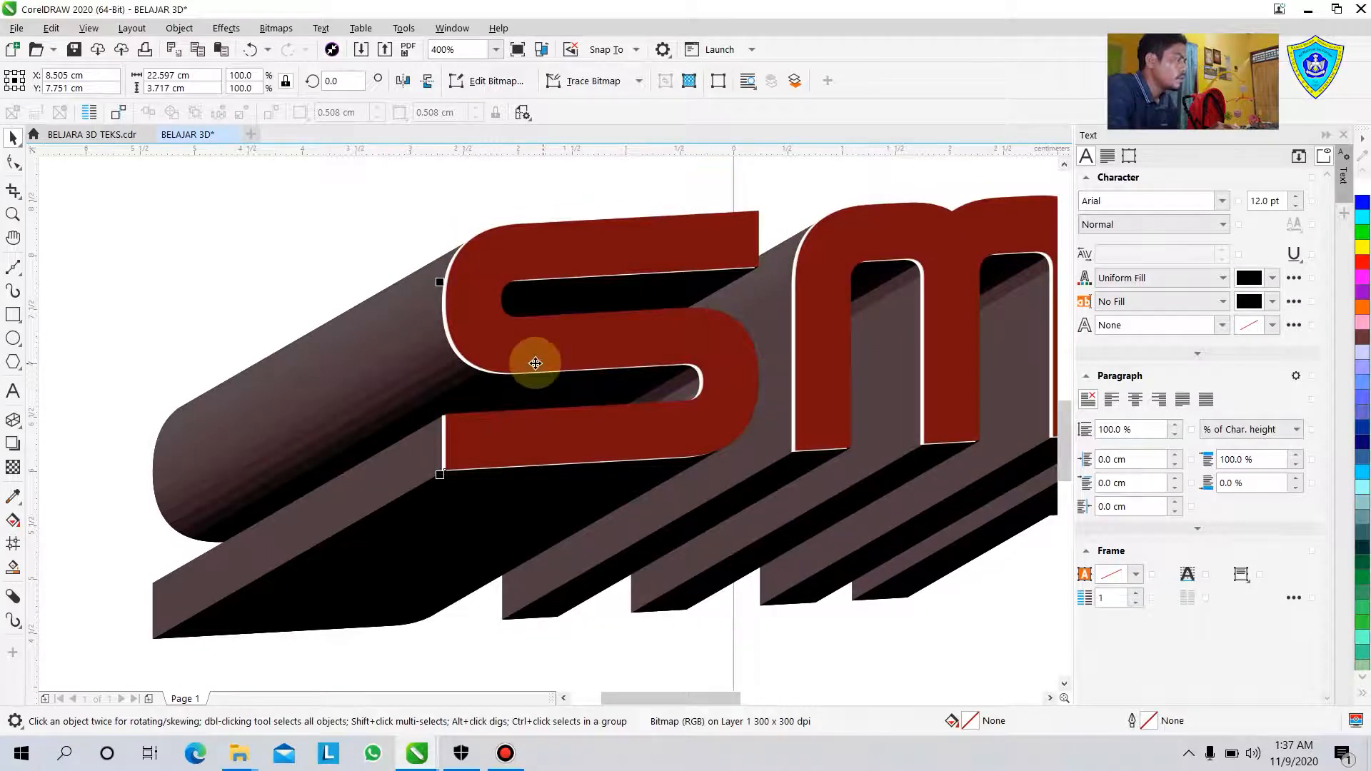
Step: Select the trimmed white highlight and convert it to a 300 dpi, 24-bit RGB bitmap with anti-aliasing and a transparent background
click(421, 253)
click(474, 269)
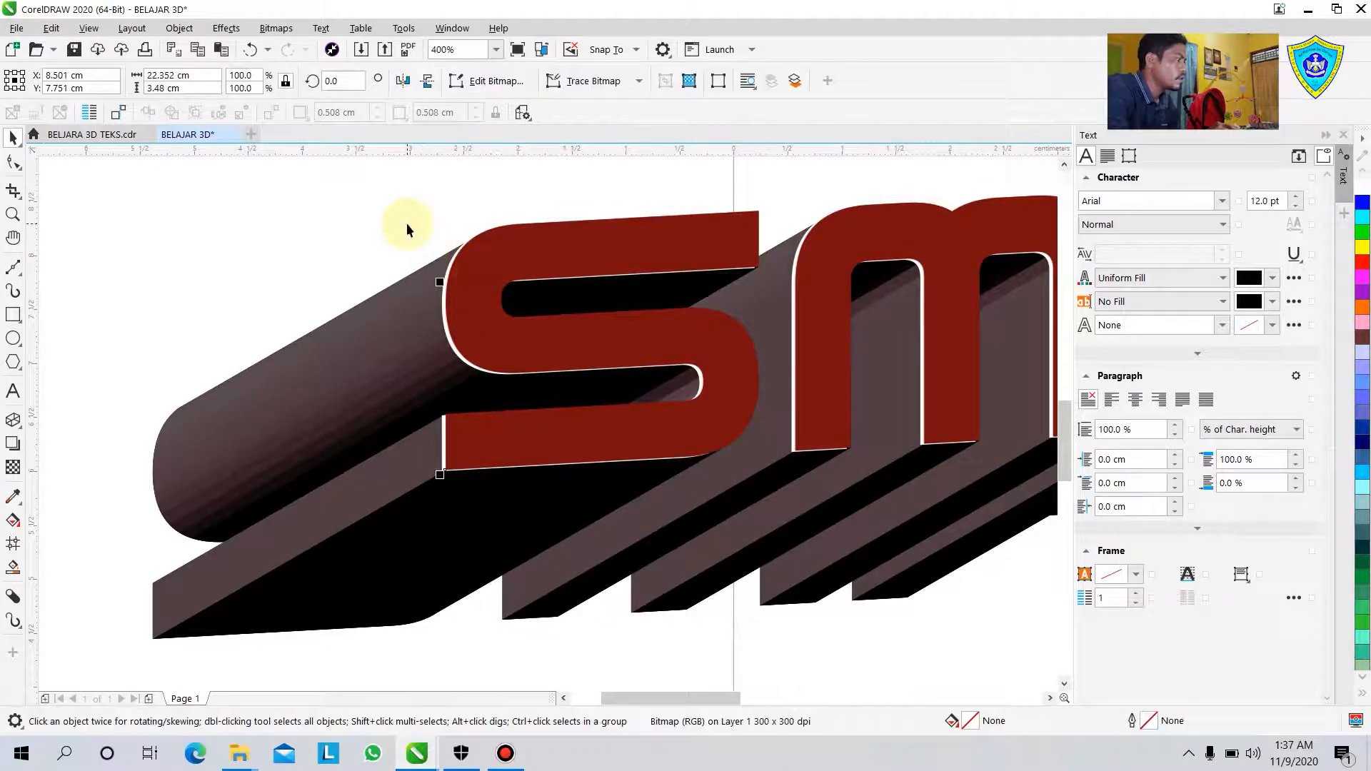
click(437, 273)
scroll(437, 272, up, 2)
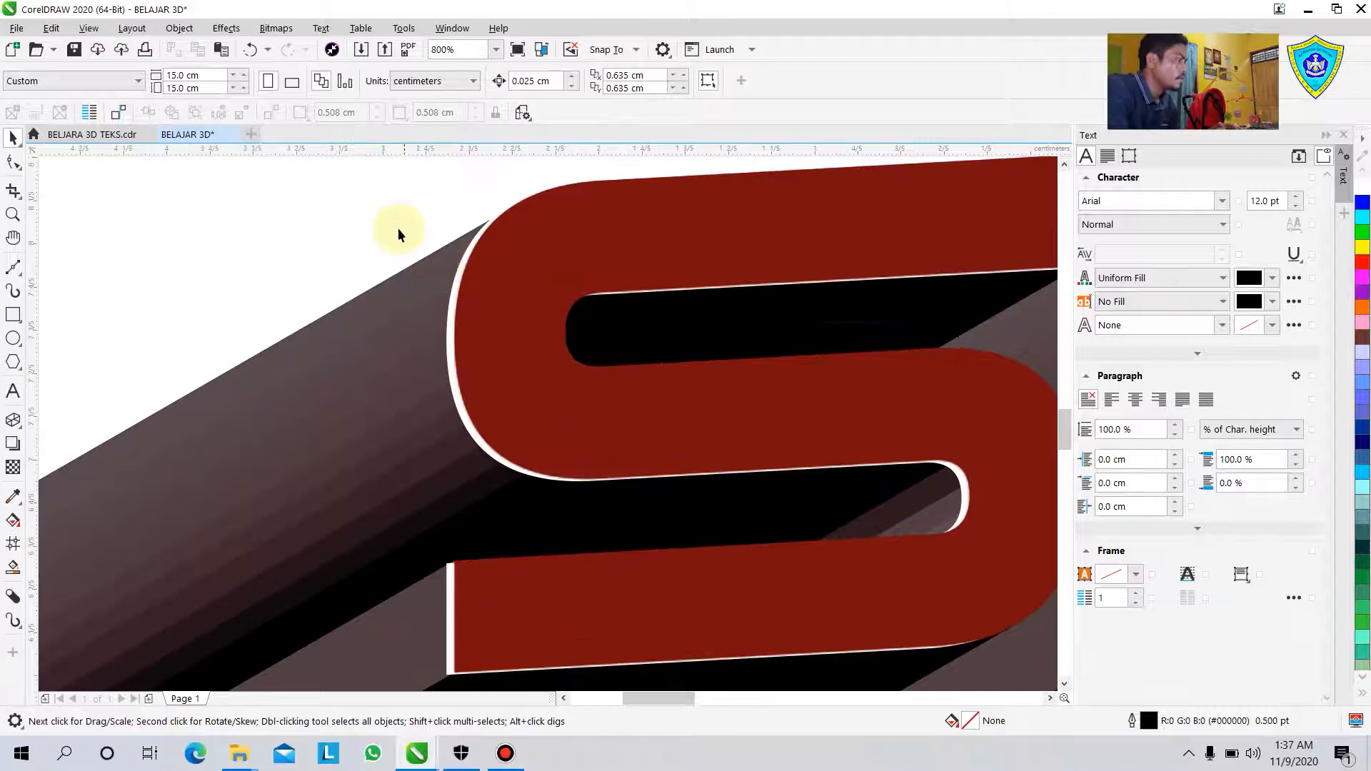
click(453, 332)
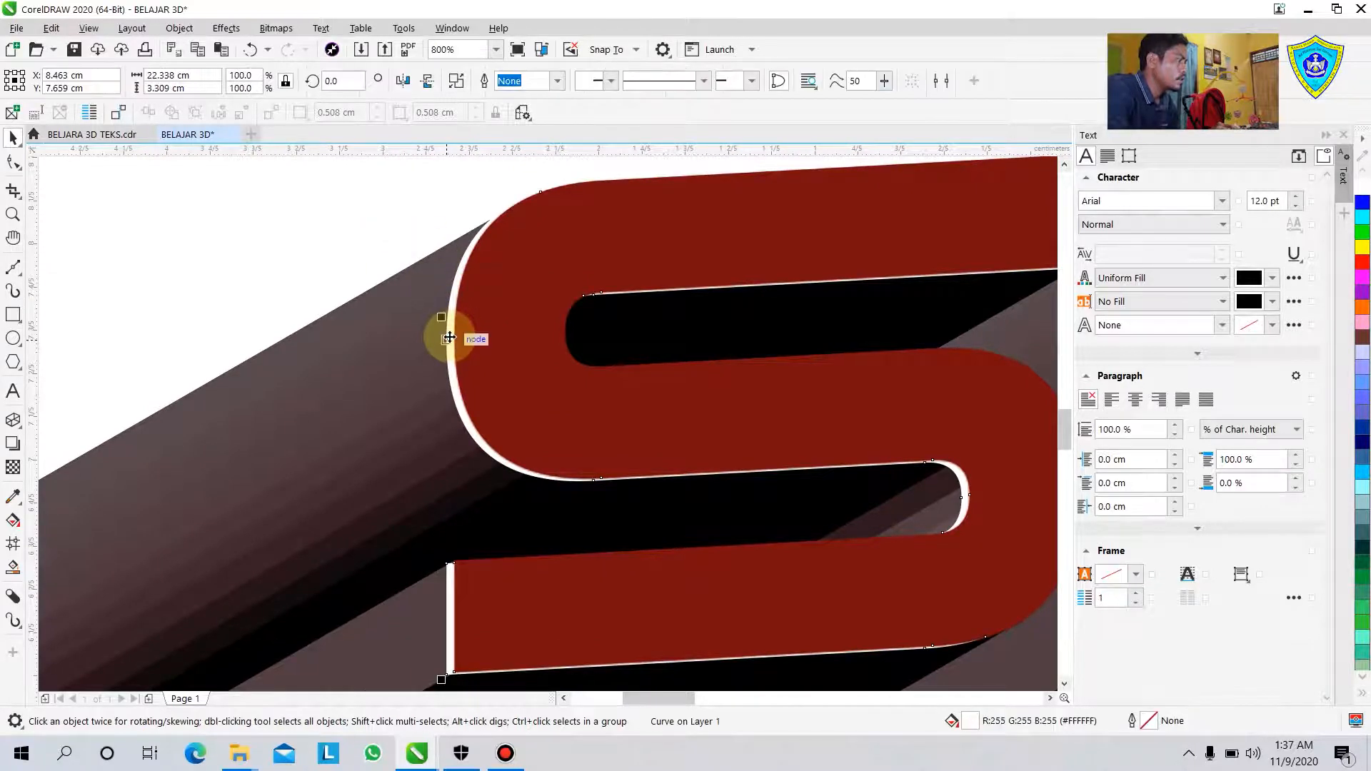
click(286, 28)
click(293, 49)
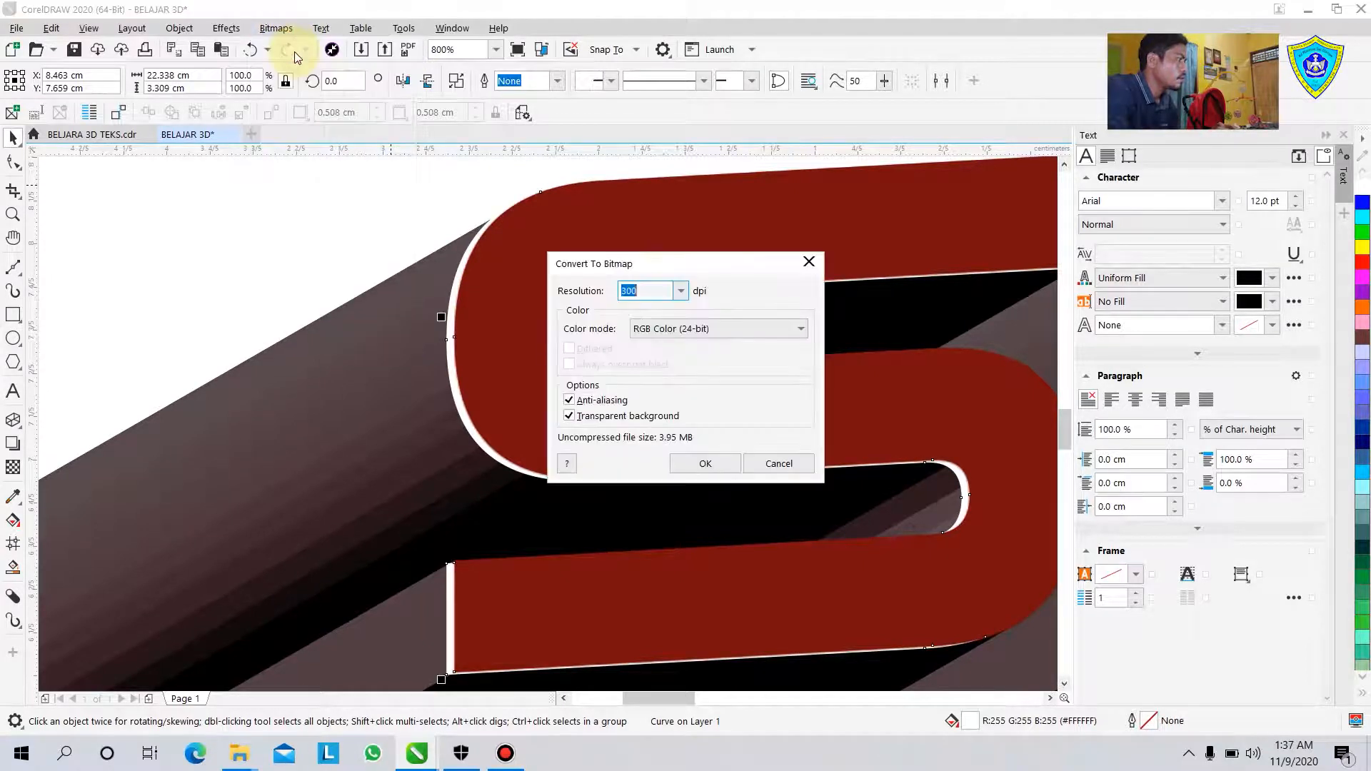
click(705, 465)
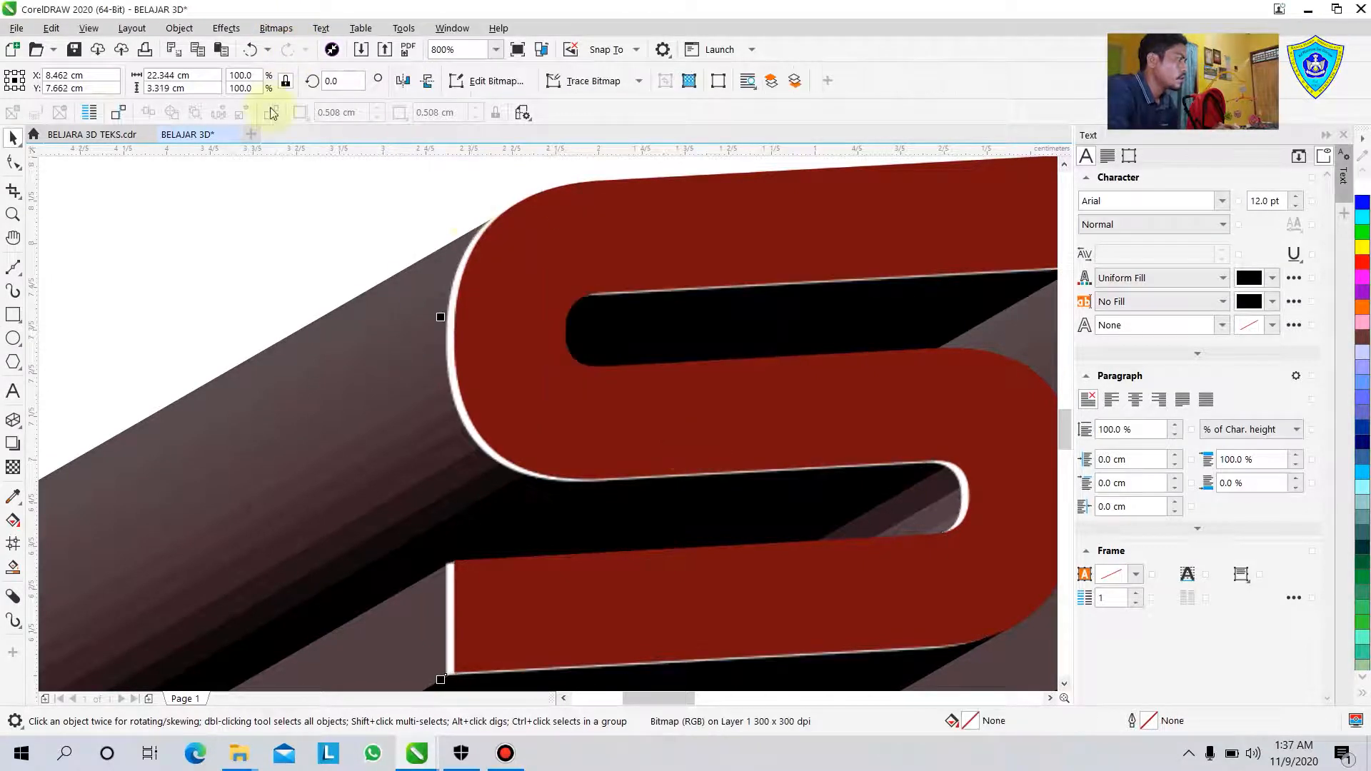
Step: Apply a Gaussian Blur with a radius of 1.5 pixels to the selected white highlight bitmap
click(226, 28)
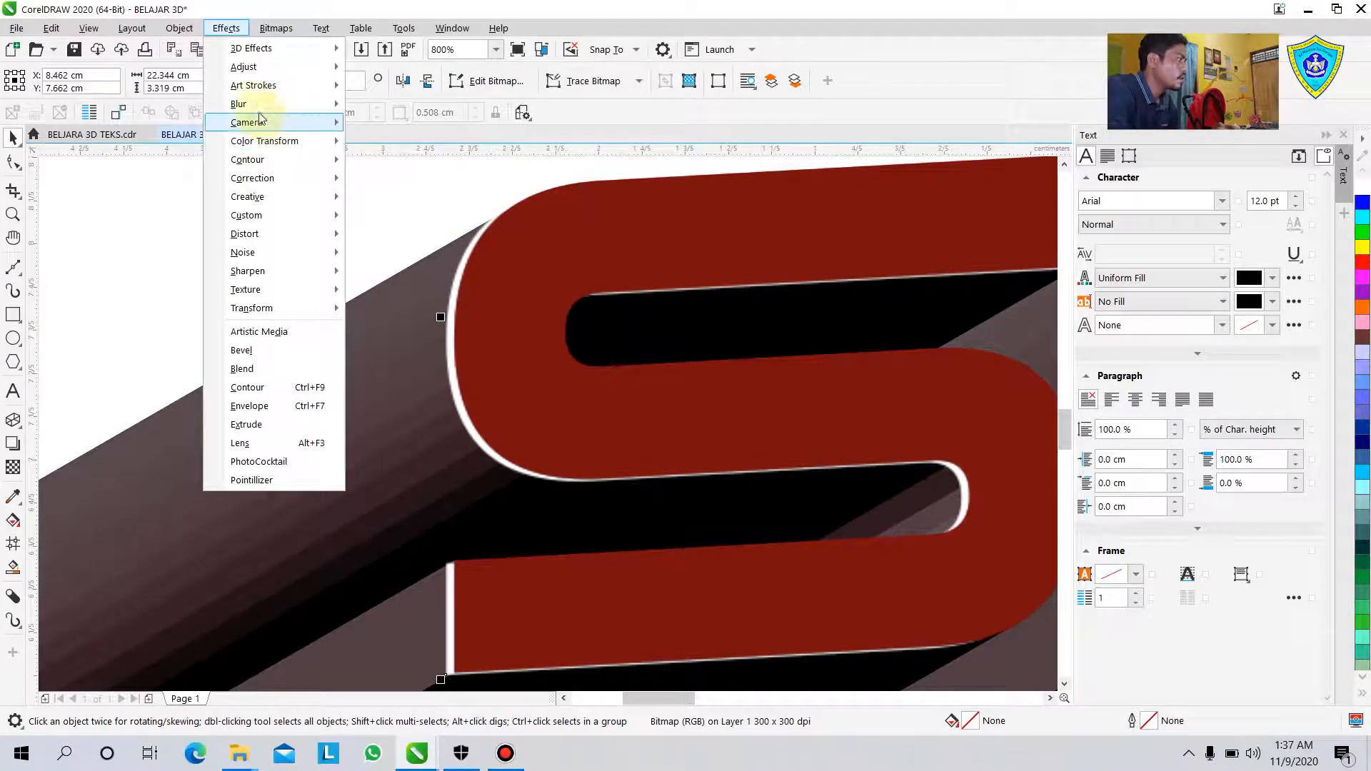
mouse_move(258, 104)
click(362, 124)
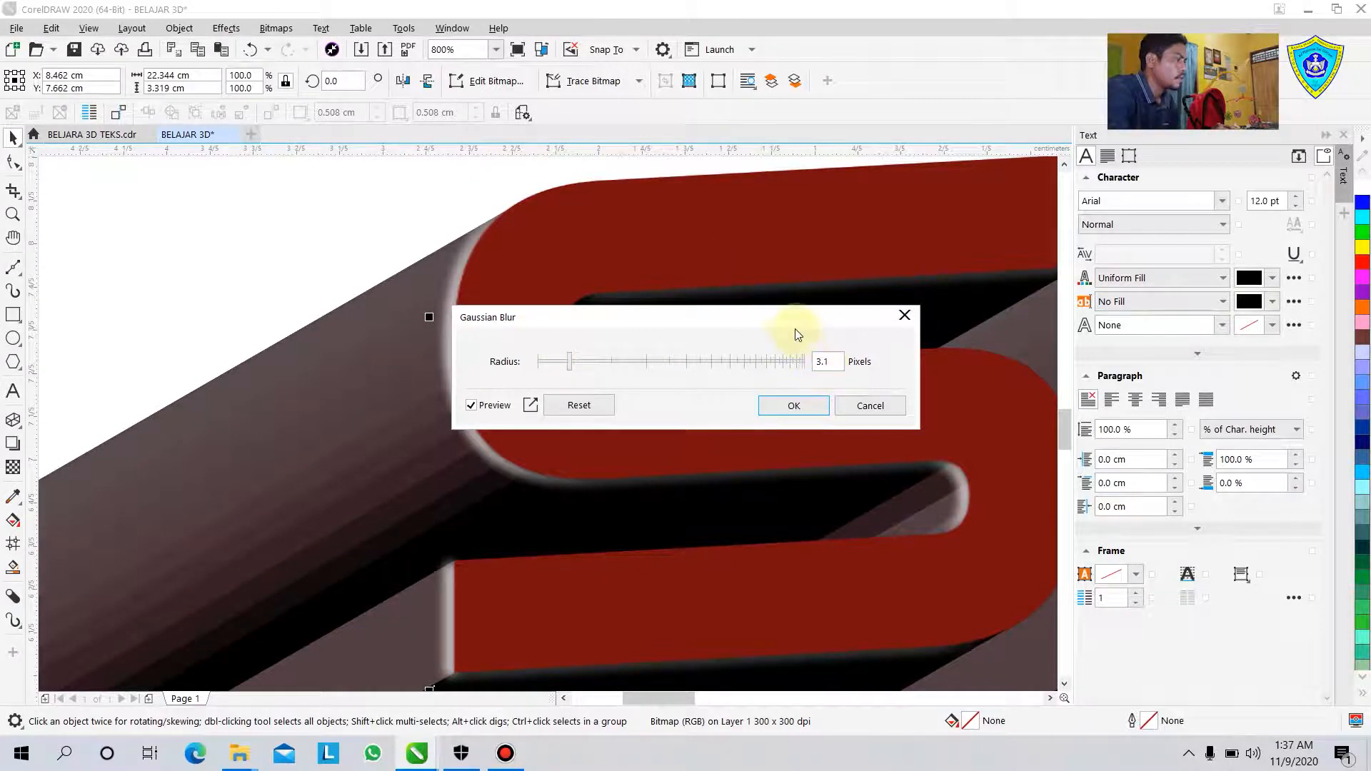
drag(789, 321, 793, 385)
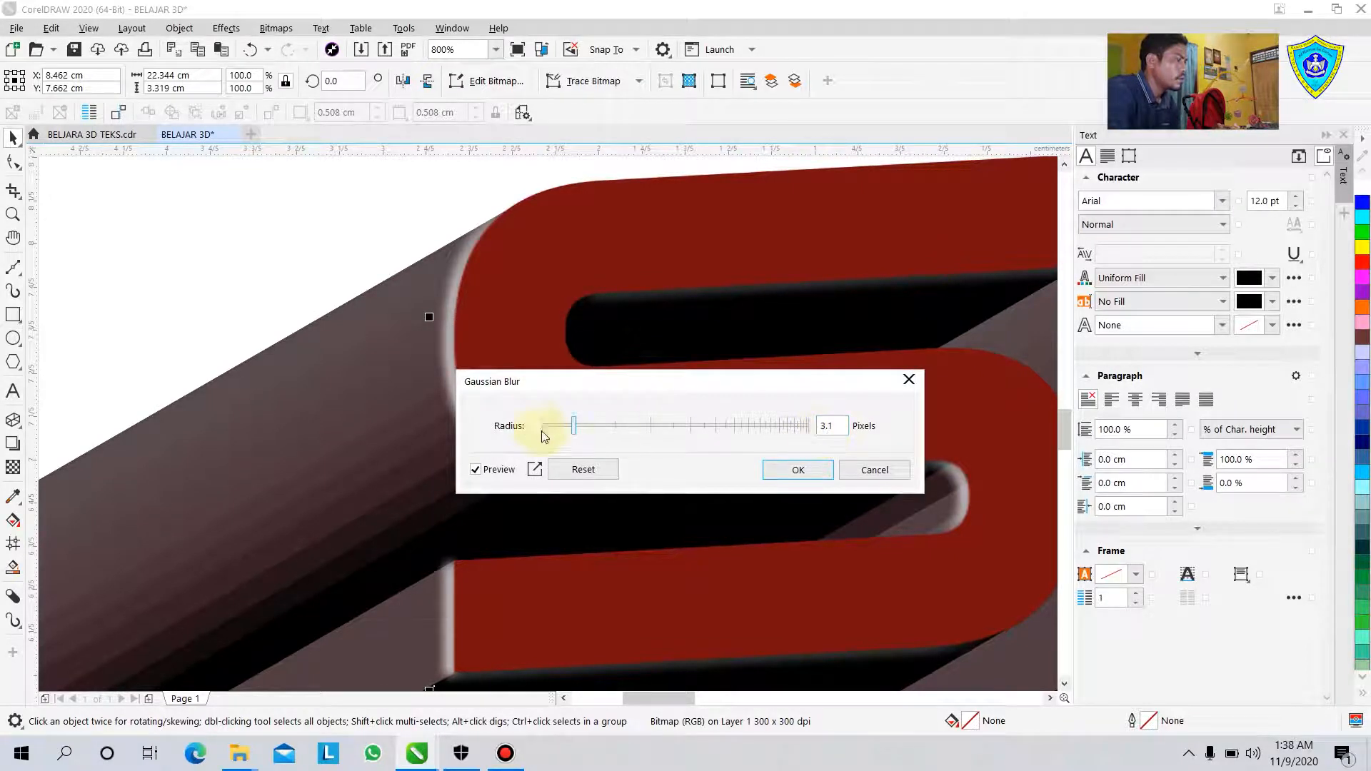
click(574, 429)
drag(578, 431, 560, 434)
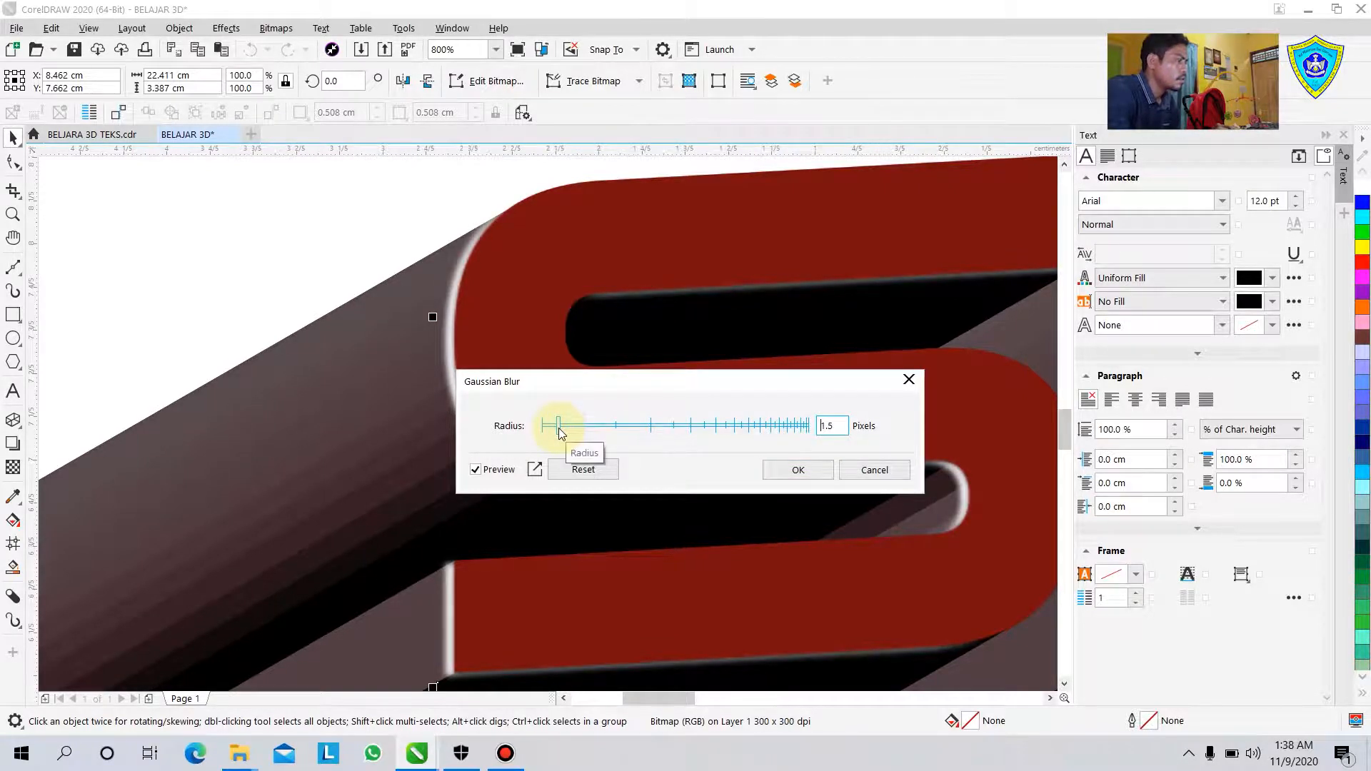
click(798, 470)
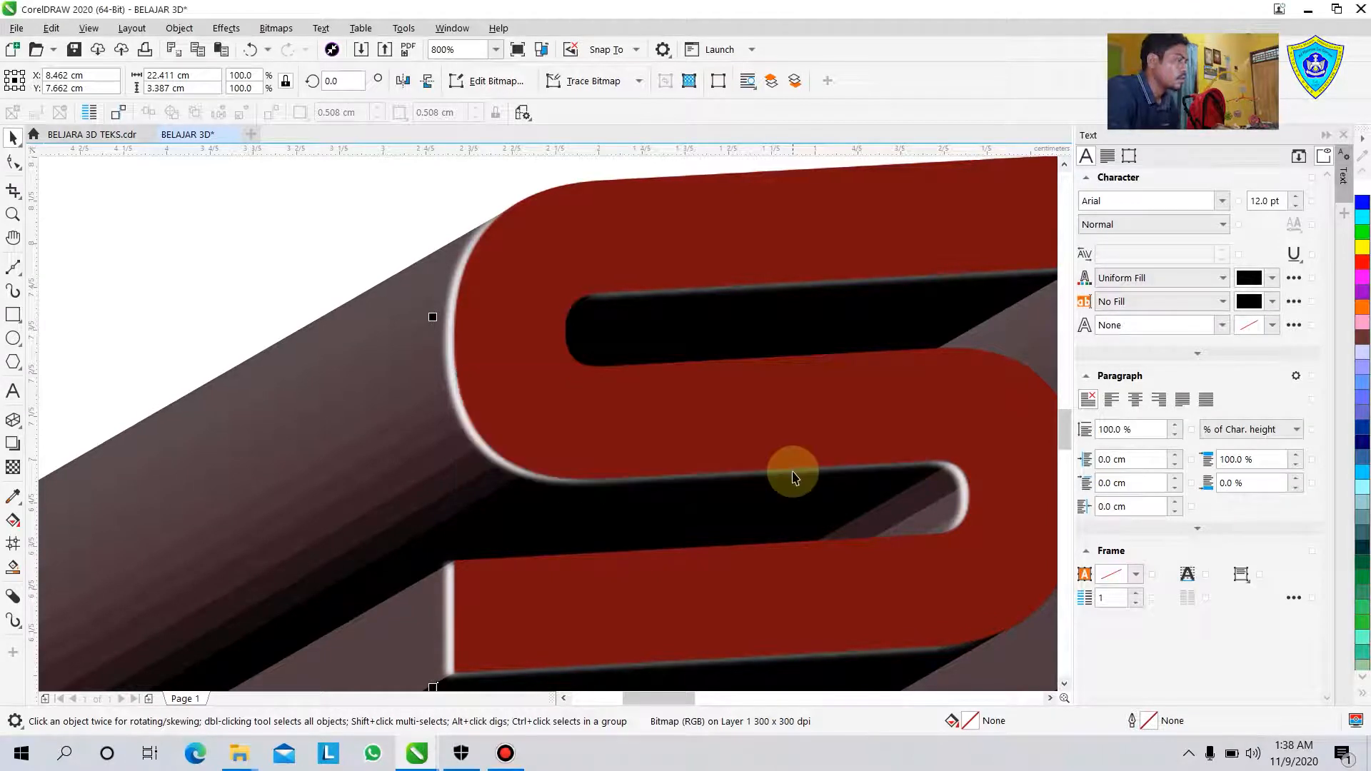
Step: Examine the whole SMAKERZ lettering with the blurred highlight in a full-screen preview, and return to the editing view
scroll(793, 477, down, 3)
scroll(793, 477, right, 5)
scroll(793, 478, down, 1)
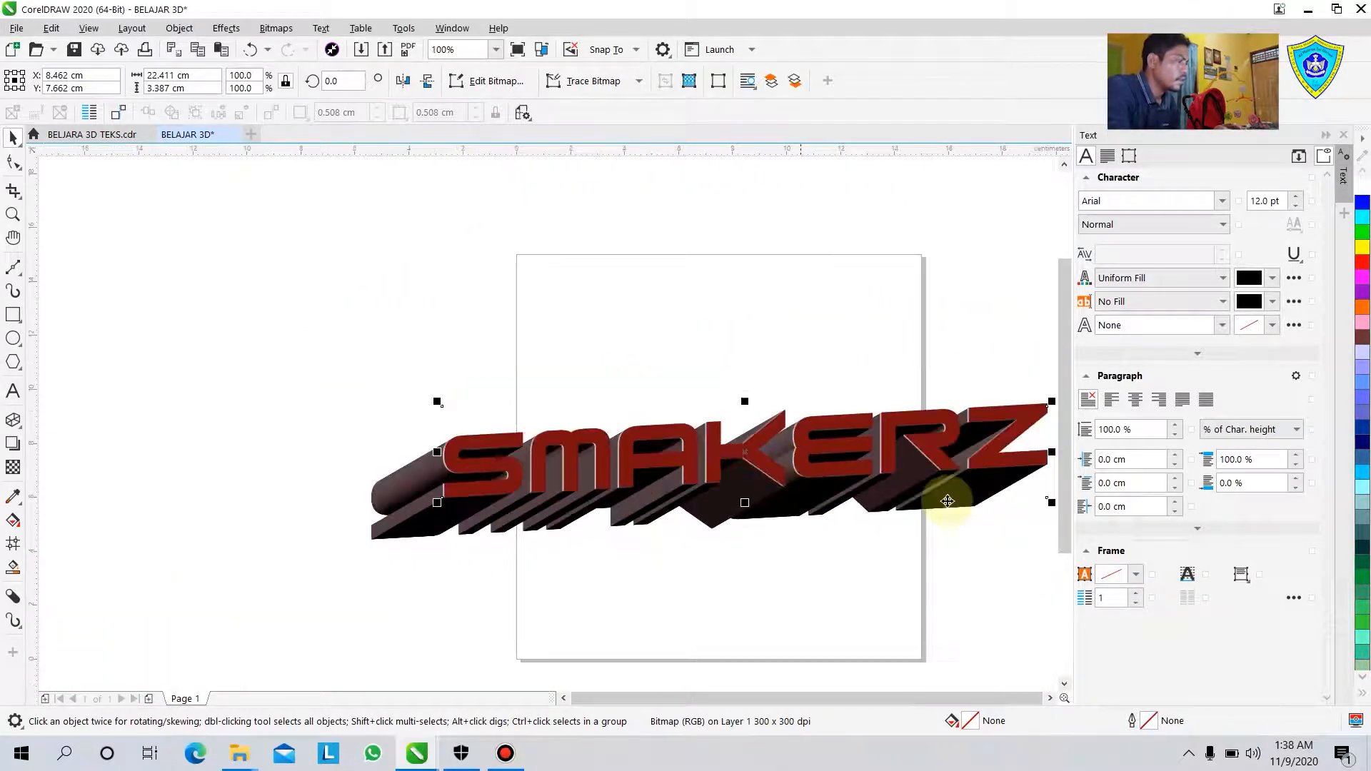
scroll(993, 529, right, 2)
key(F9)
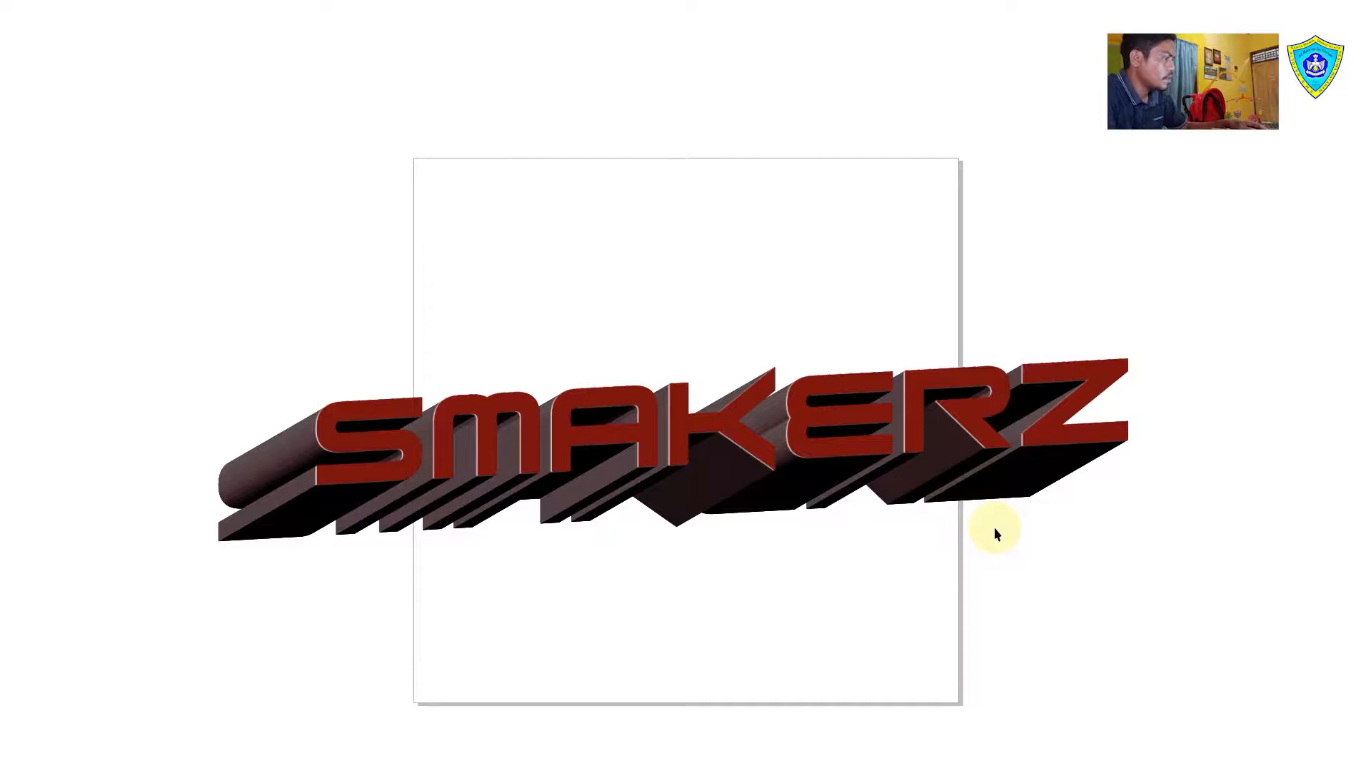
key(F9)
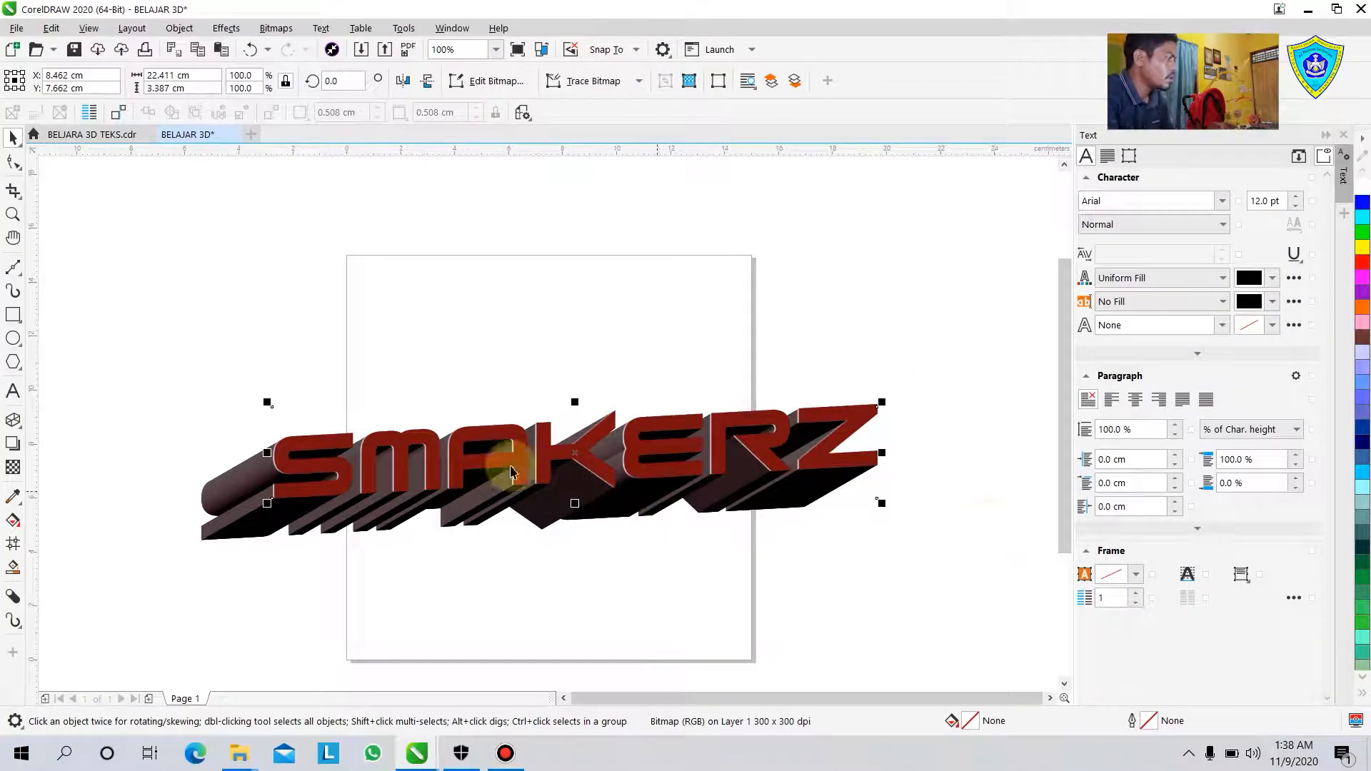
Step: Select all four parts of the SMAKERZ lettering and group them into one object
click(134, 364)
drag(489, 516, 912, 551)
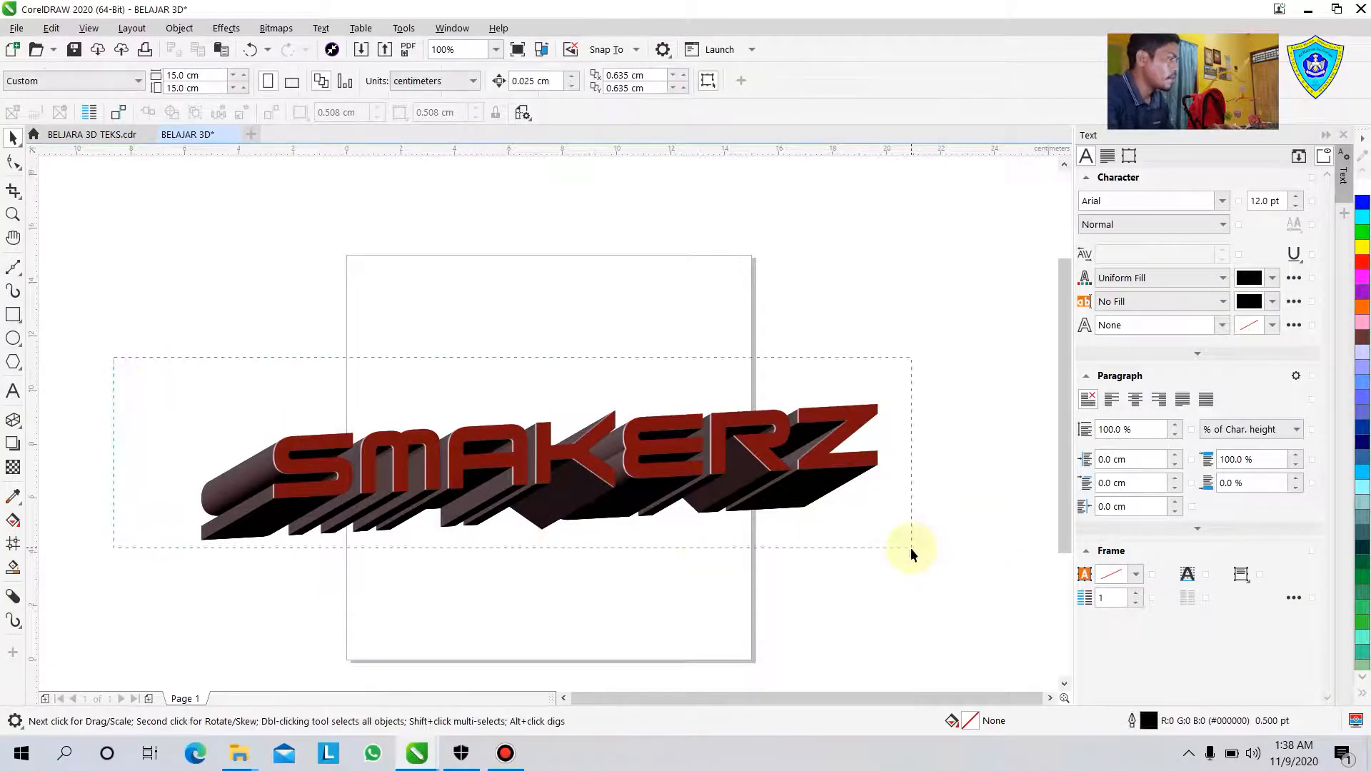
click(147, 300)
drag(104, 301, 931, 610)
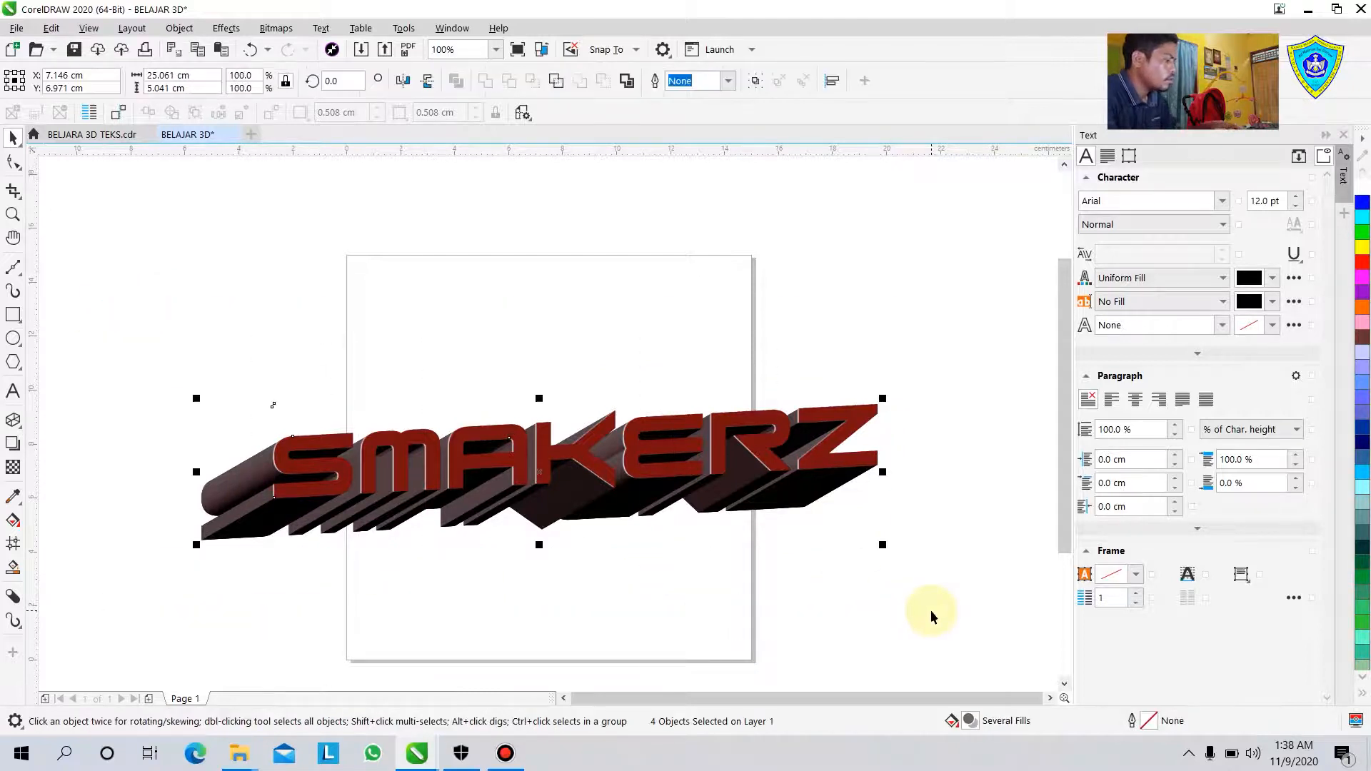
right_click(676, 465)
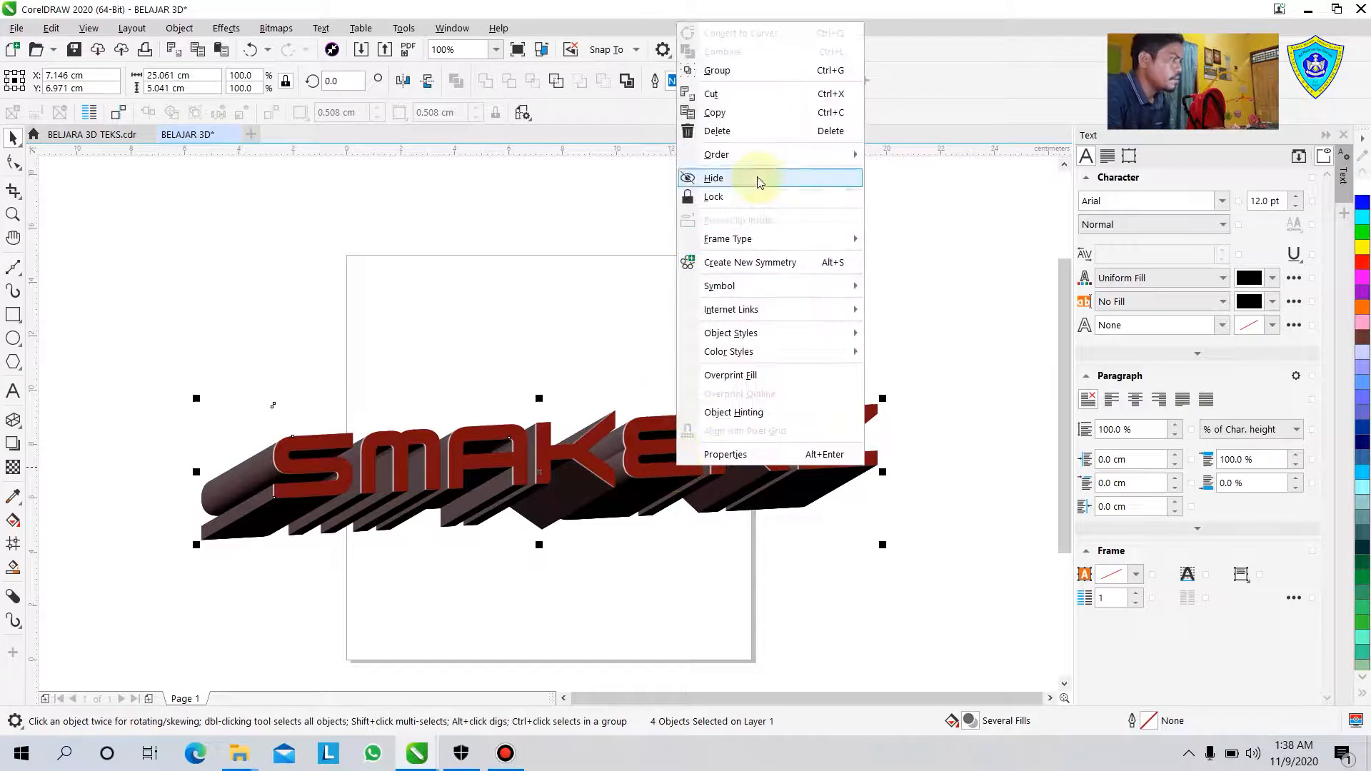
click(718, 70)
click(272, 306)
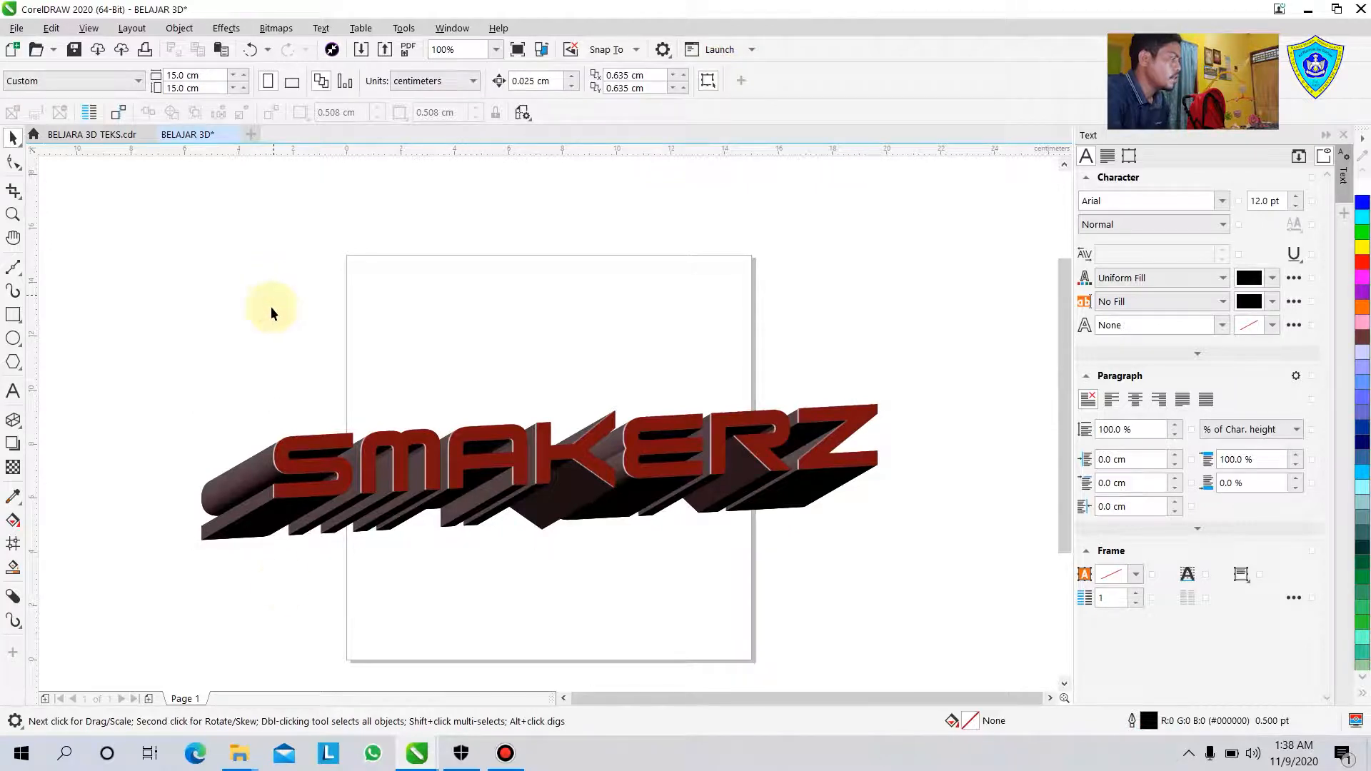
Step: Examine the reference design in BELJARA 3D TEKS.cdr, and preview metal-tekstura-seryy-stal.jpg from the MATERI PEMBELAJARAN SMAK (TIK) folder in File Explorer
click(240, 756)
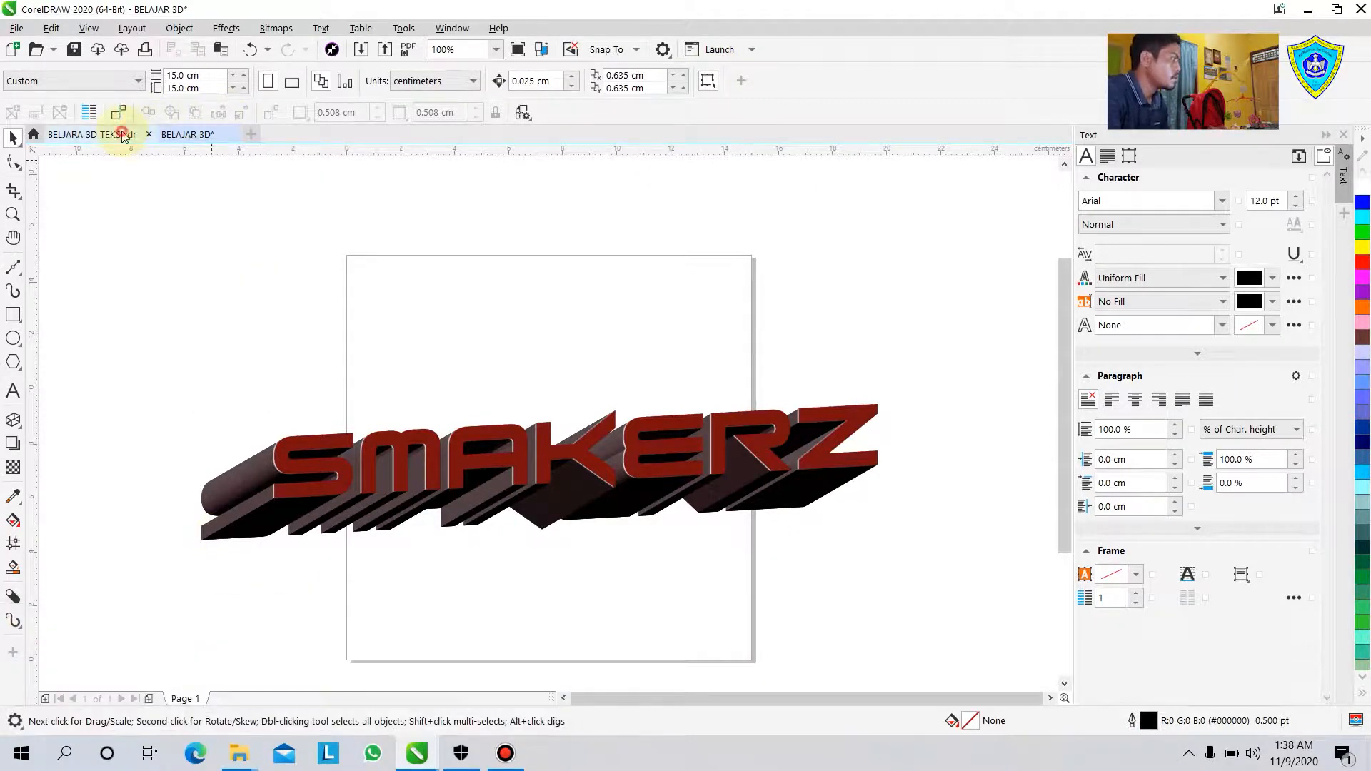
click(114, 133)
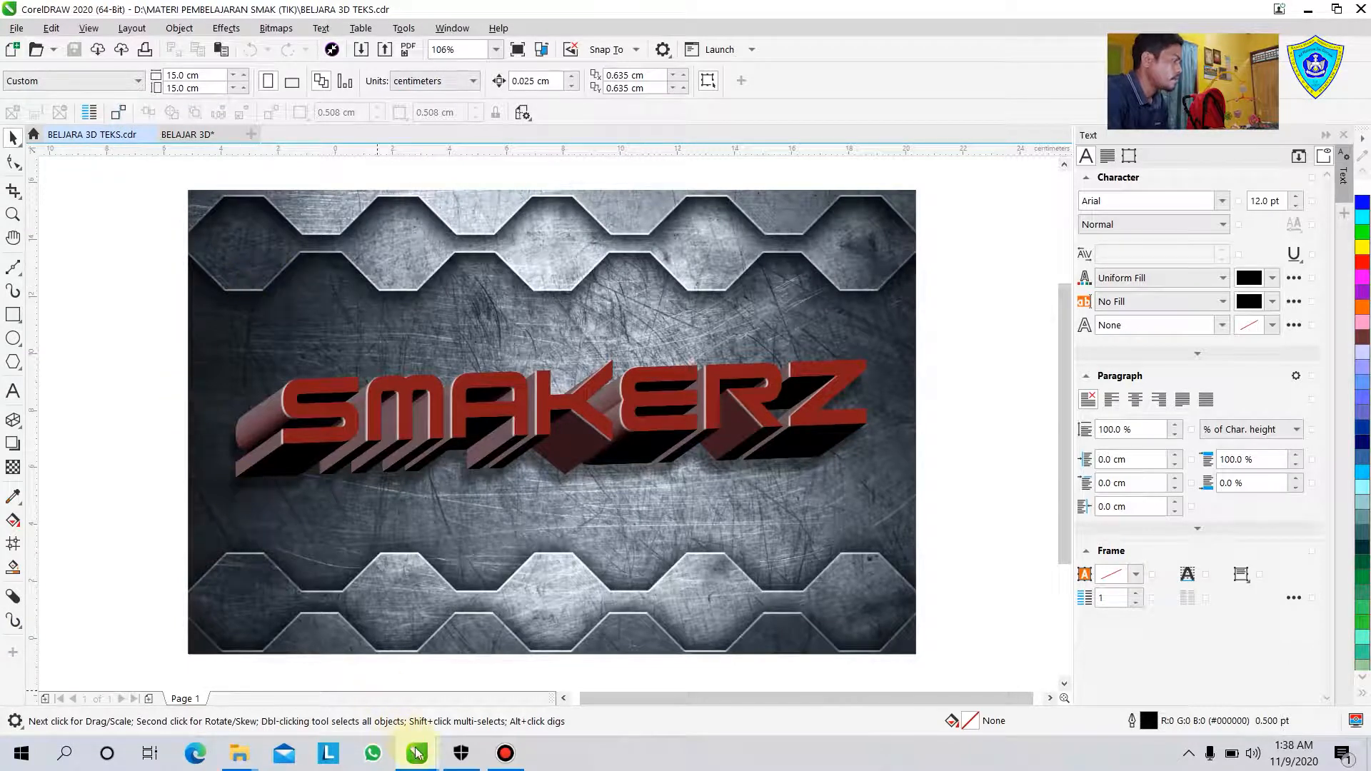
click(185, 135)
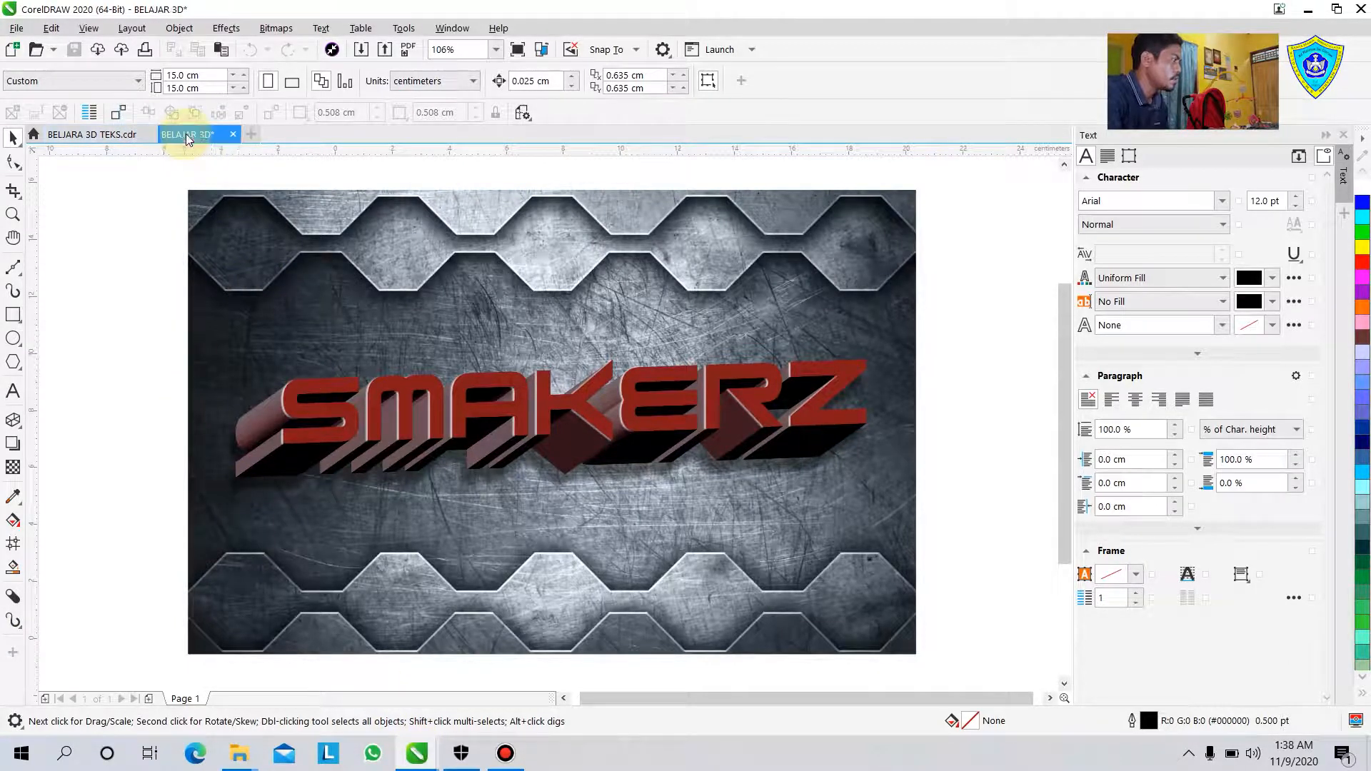
click(75, 134)
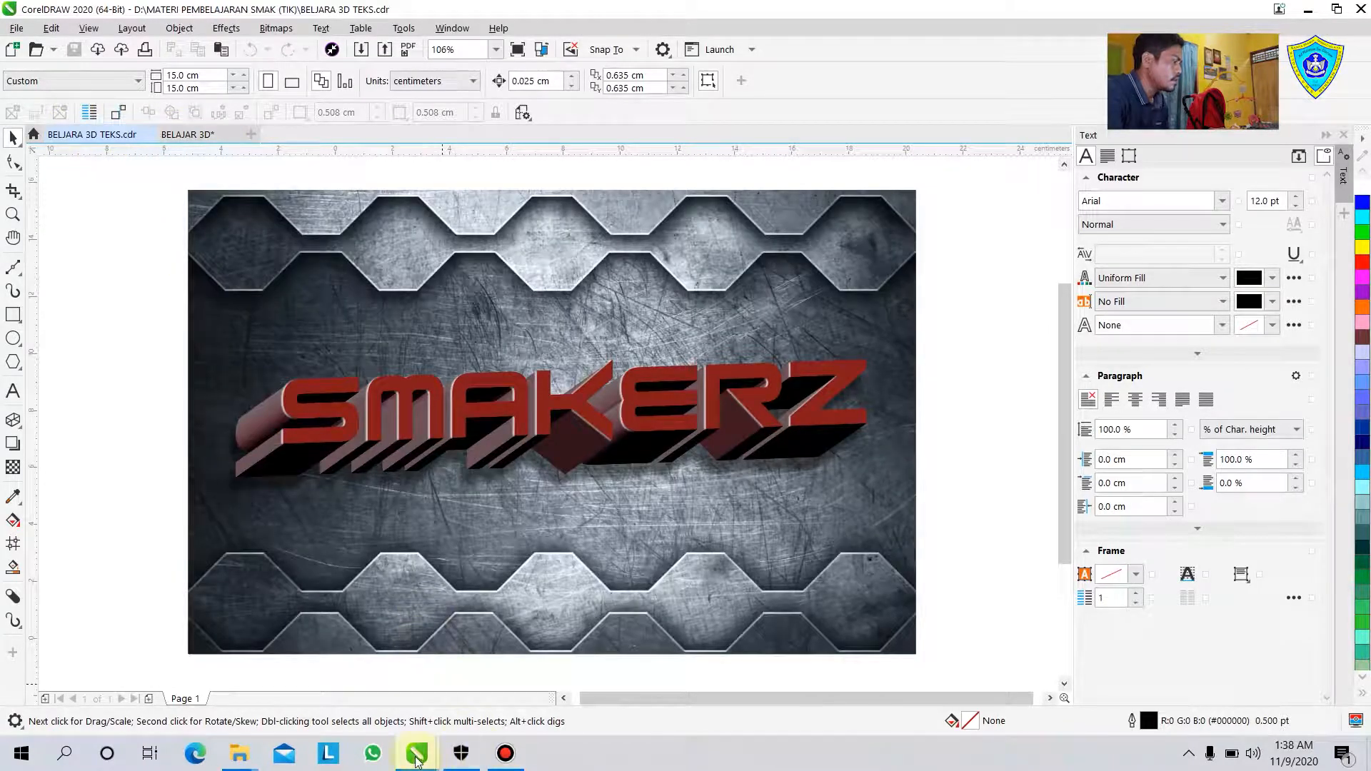
mouse_move(239, 756)
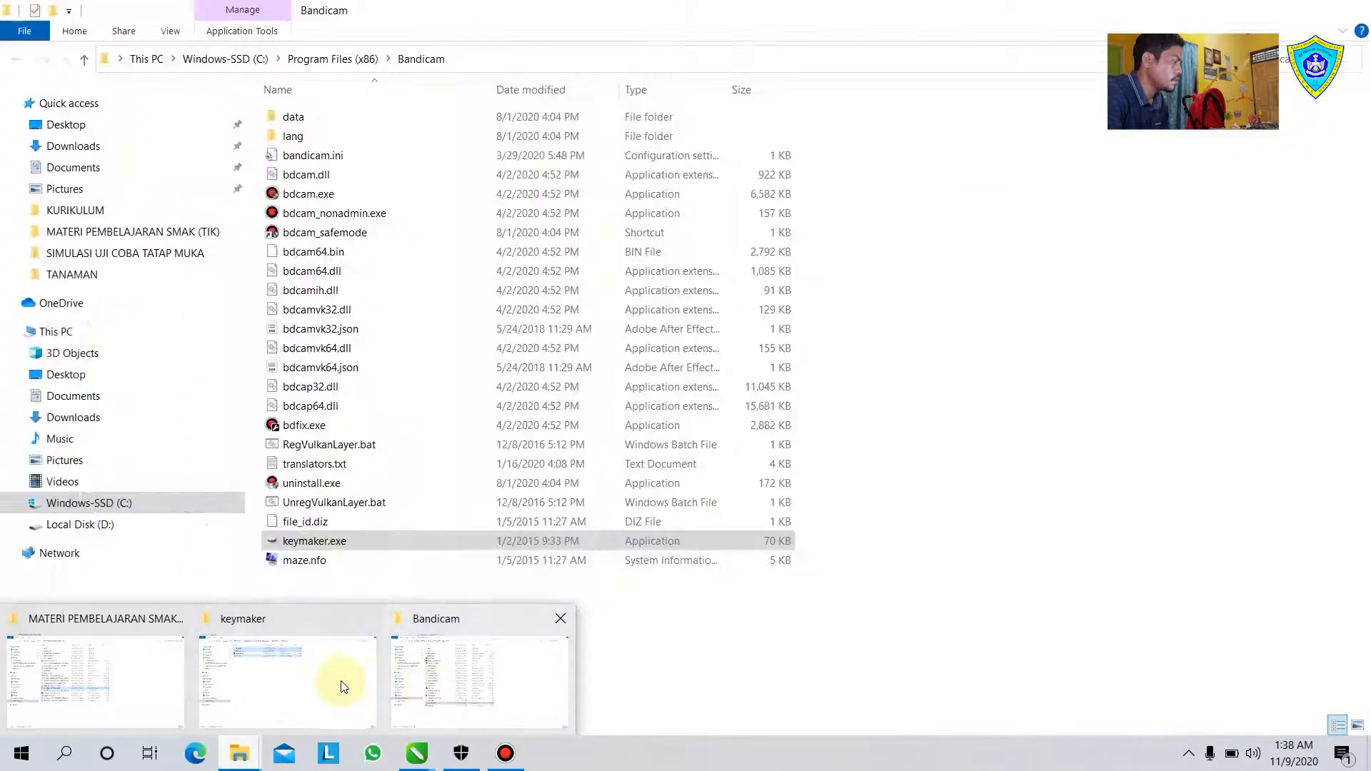
click(133, 671)
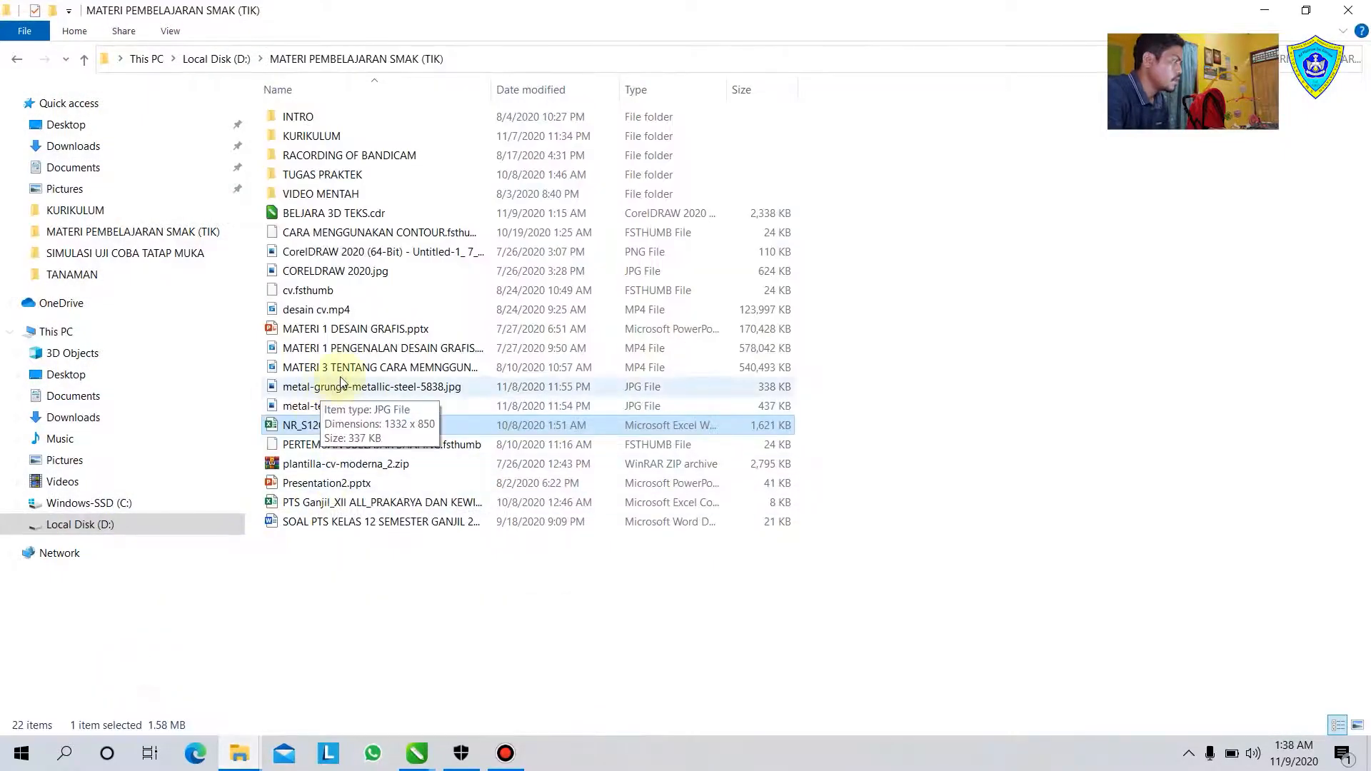
double_click(338, 408)
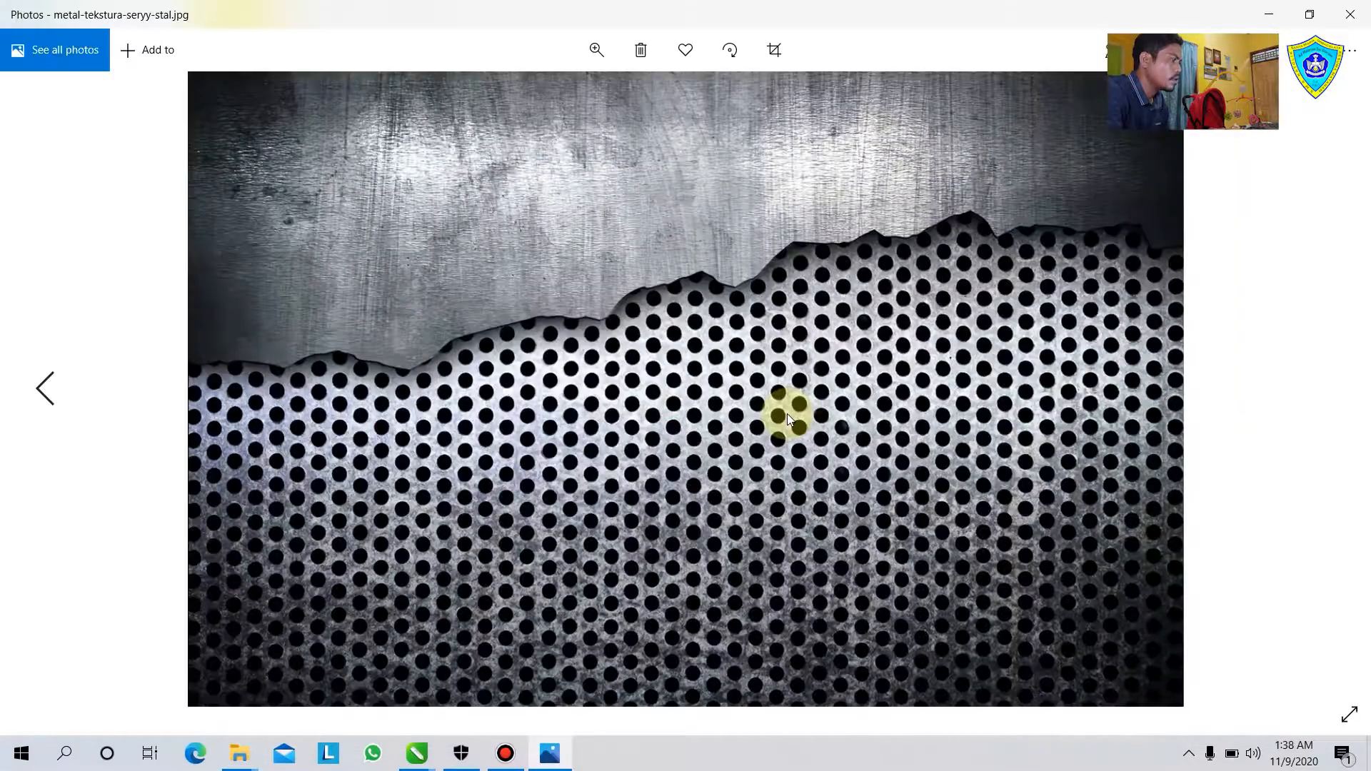
click(1350, 14)
Step: Import metal-grunge-metallic-steel-5838.jpg from File Explorer into the BELAJAR 3D document in CorelDRAW
click(325, 387)
drag(325, 387, 392, 387)
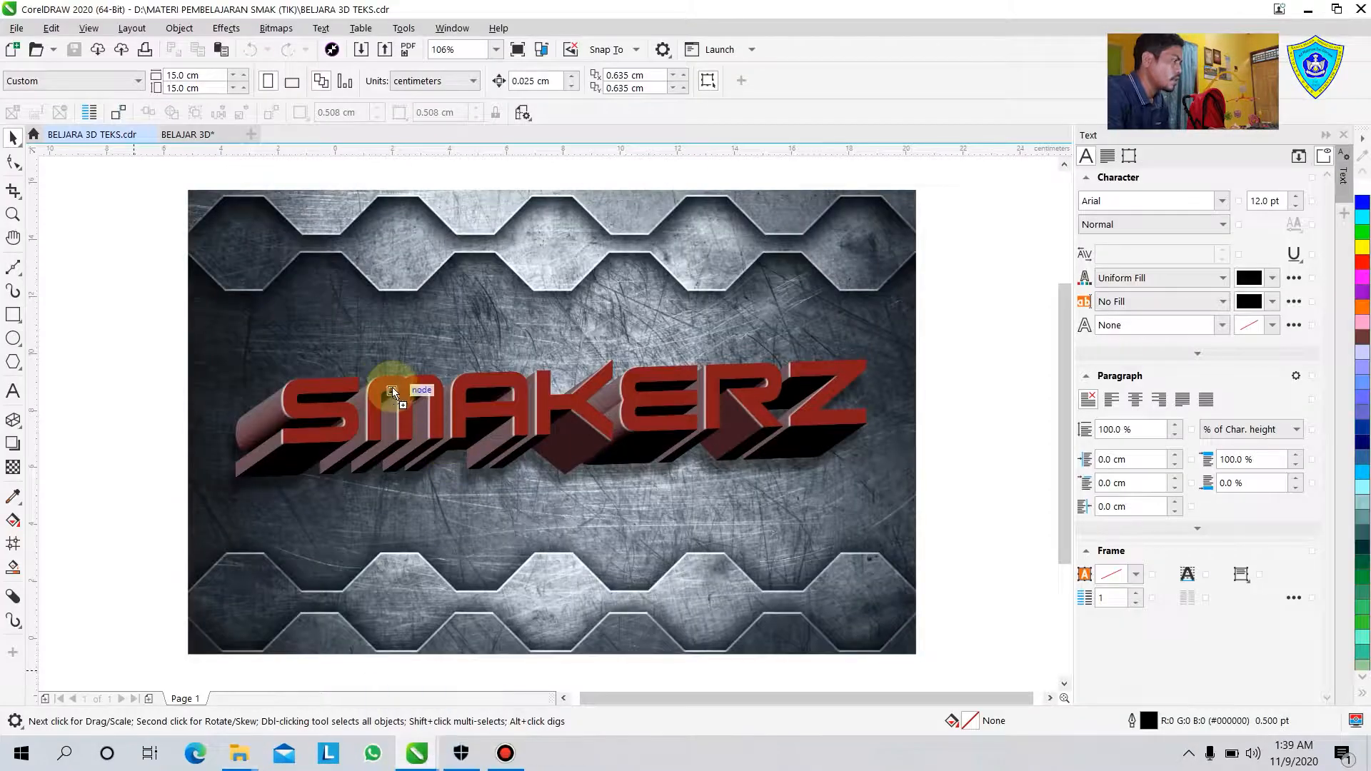
click(191, 134)
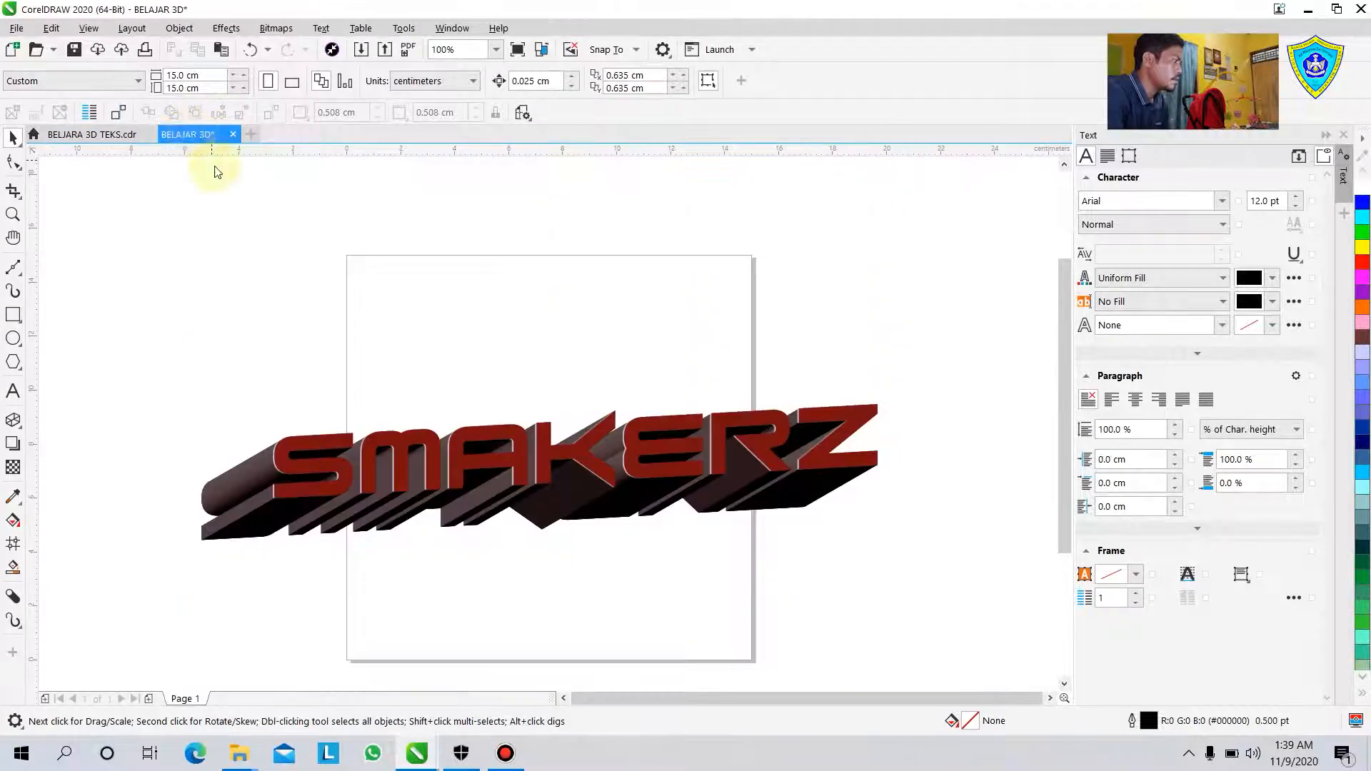
mouse_move(241, 757)
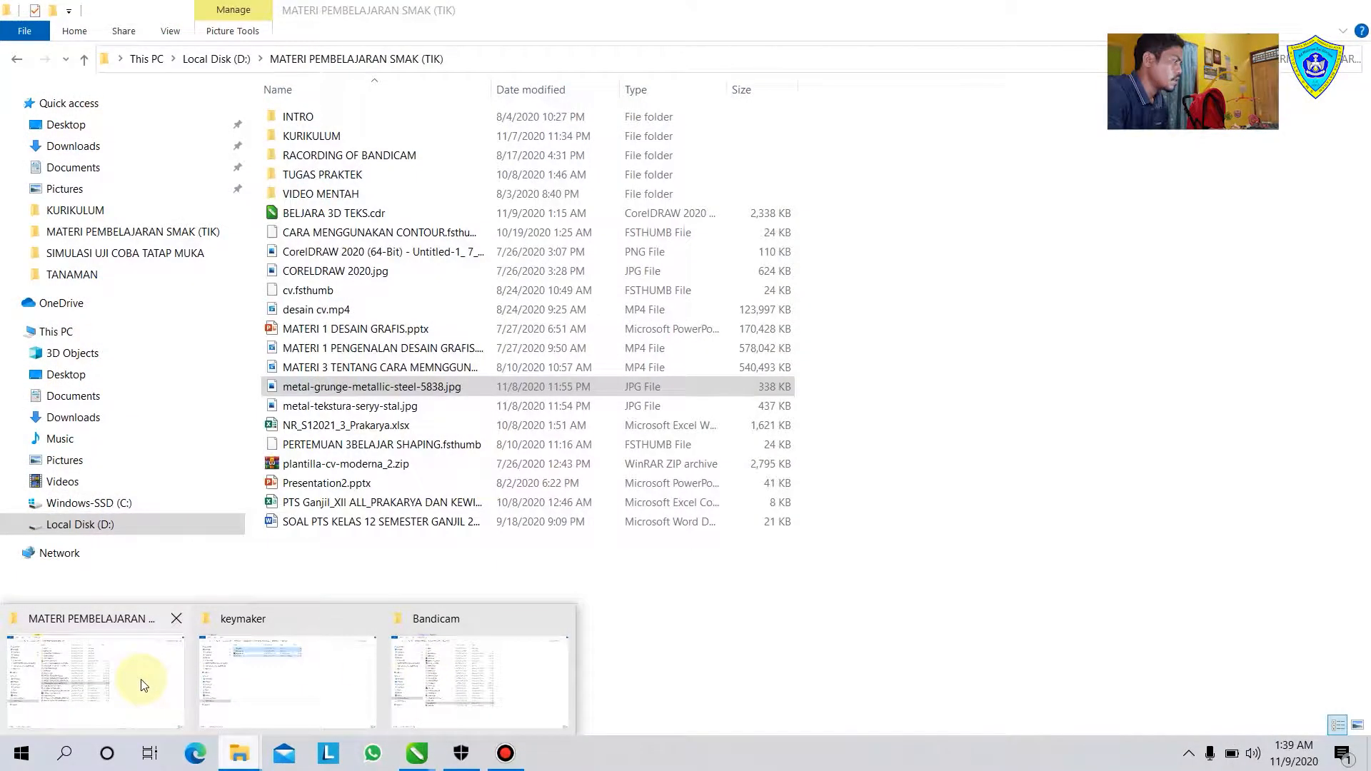
click(143, 684)
drag(315, 389, 538, 449)
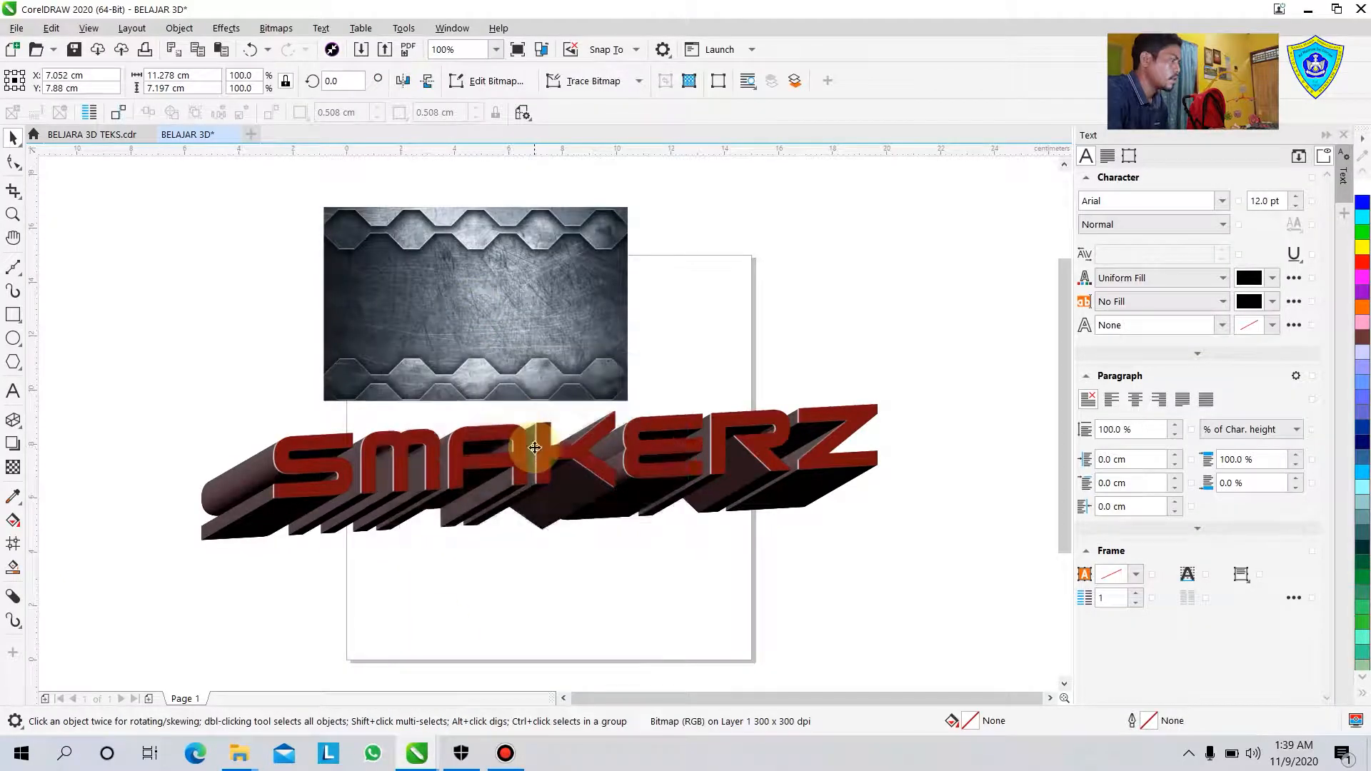
Step: Undo the metal image's last move, and align the image and the SMAKERZ group on their horizontal and vertical centres
click(188, 315)
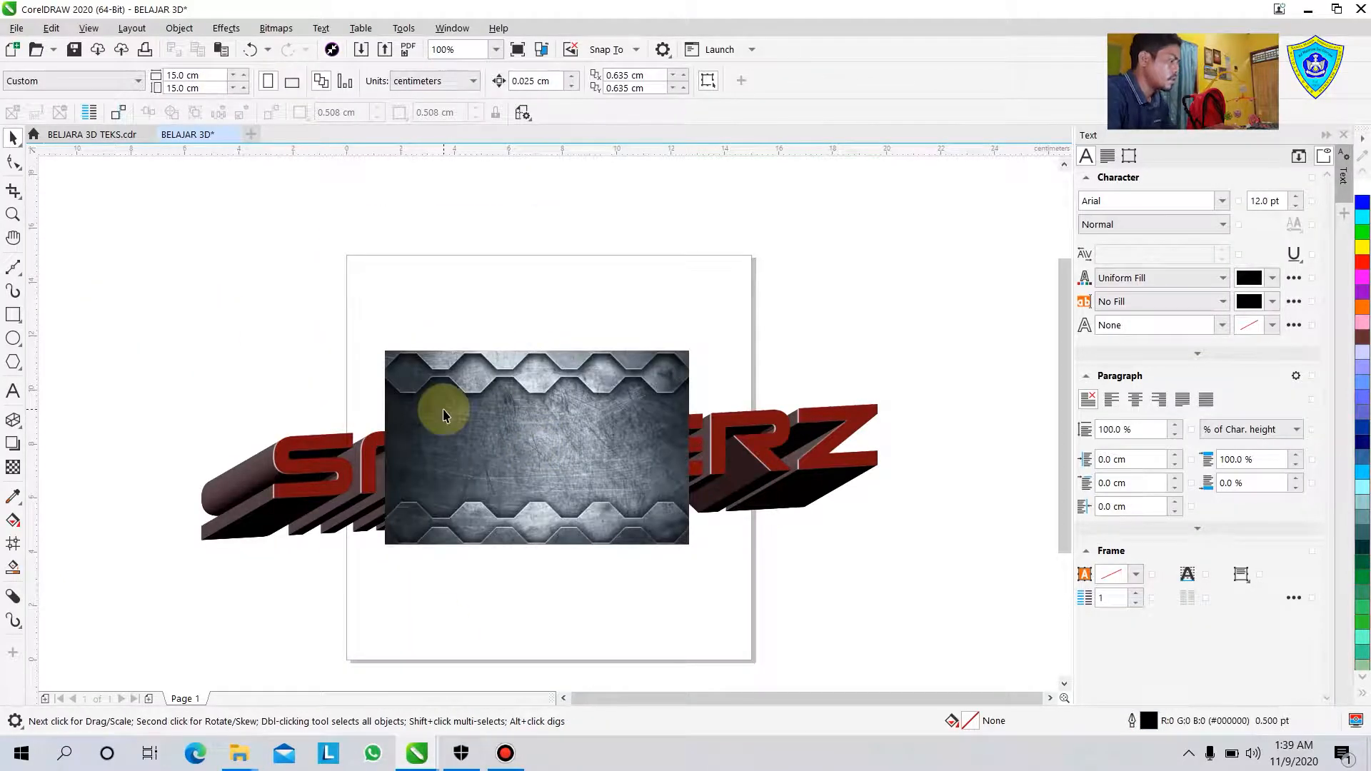
key(ctrl+z)
click(228, 242)
drag(144, 221, 920, 658)
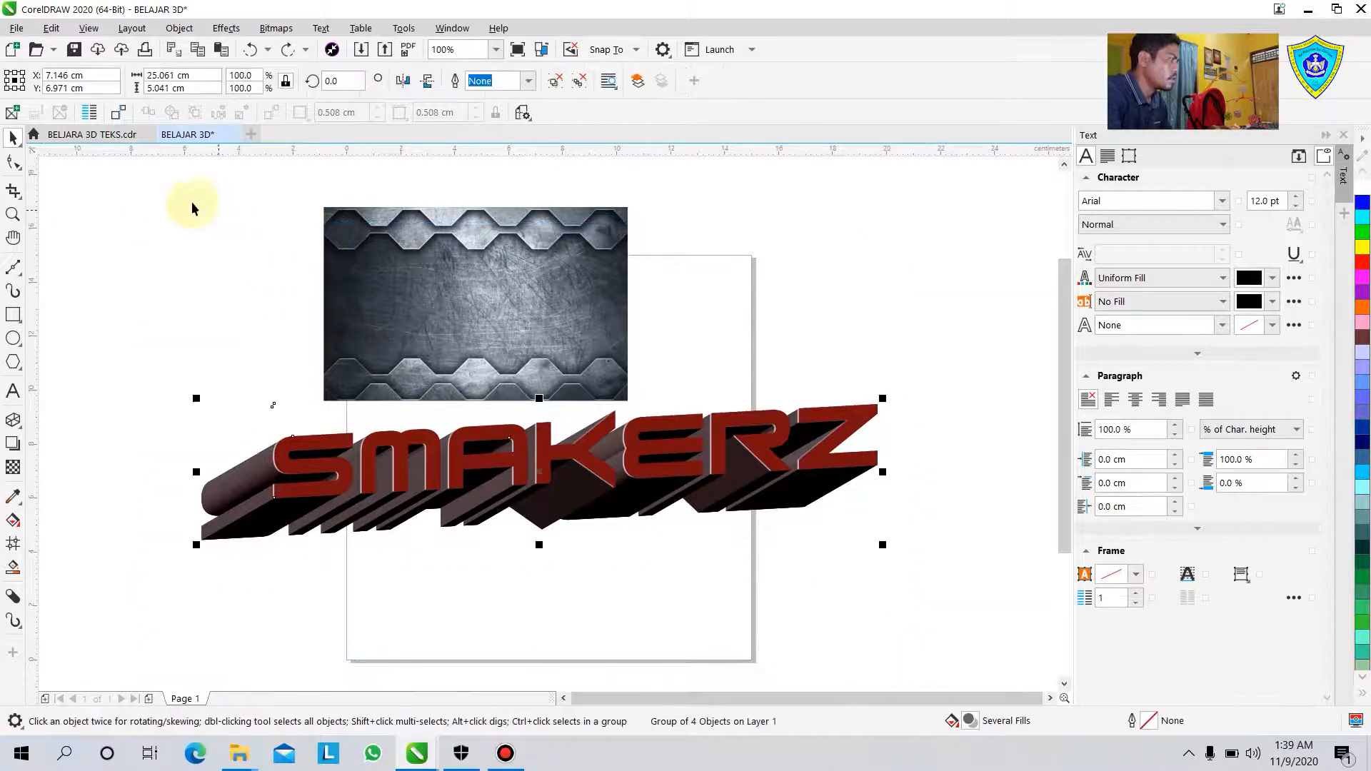
drag(107, 183, 969, 667)
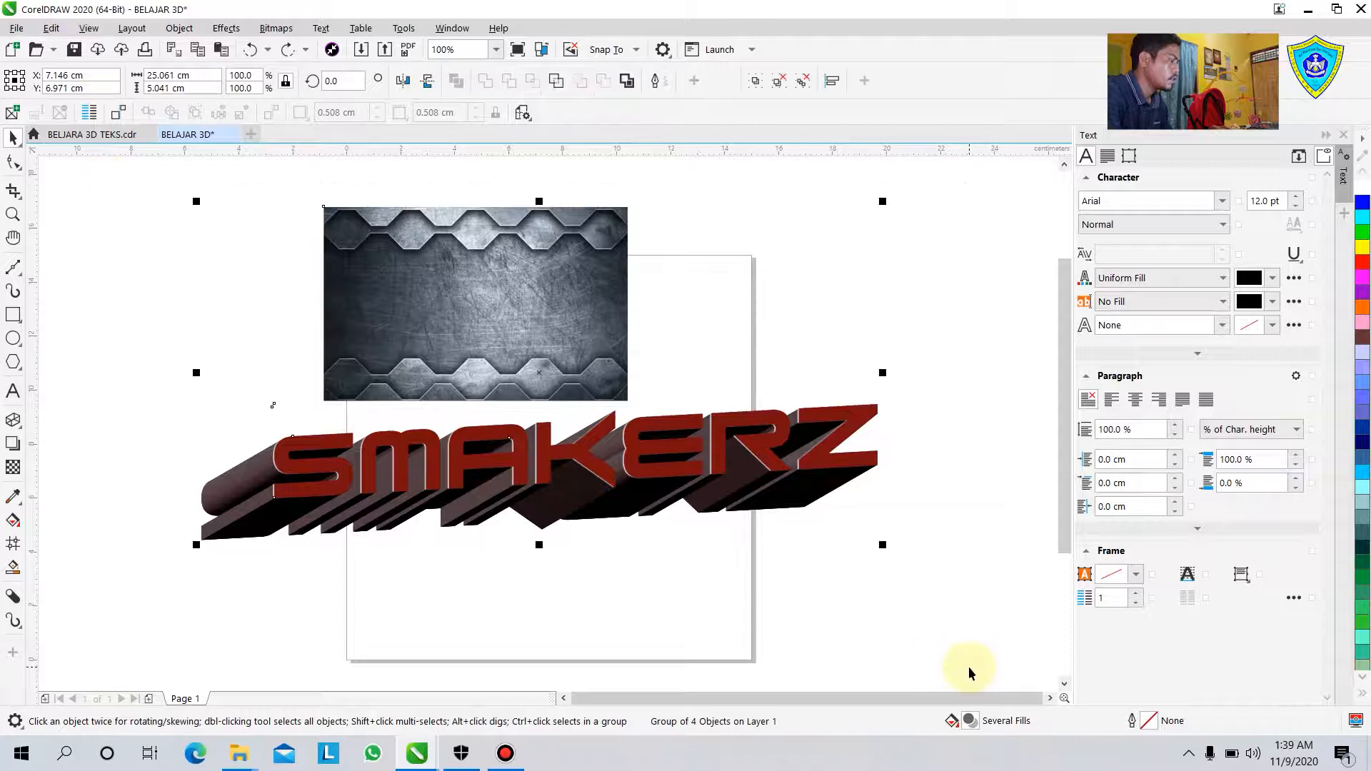
key(e)
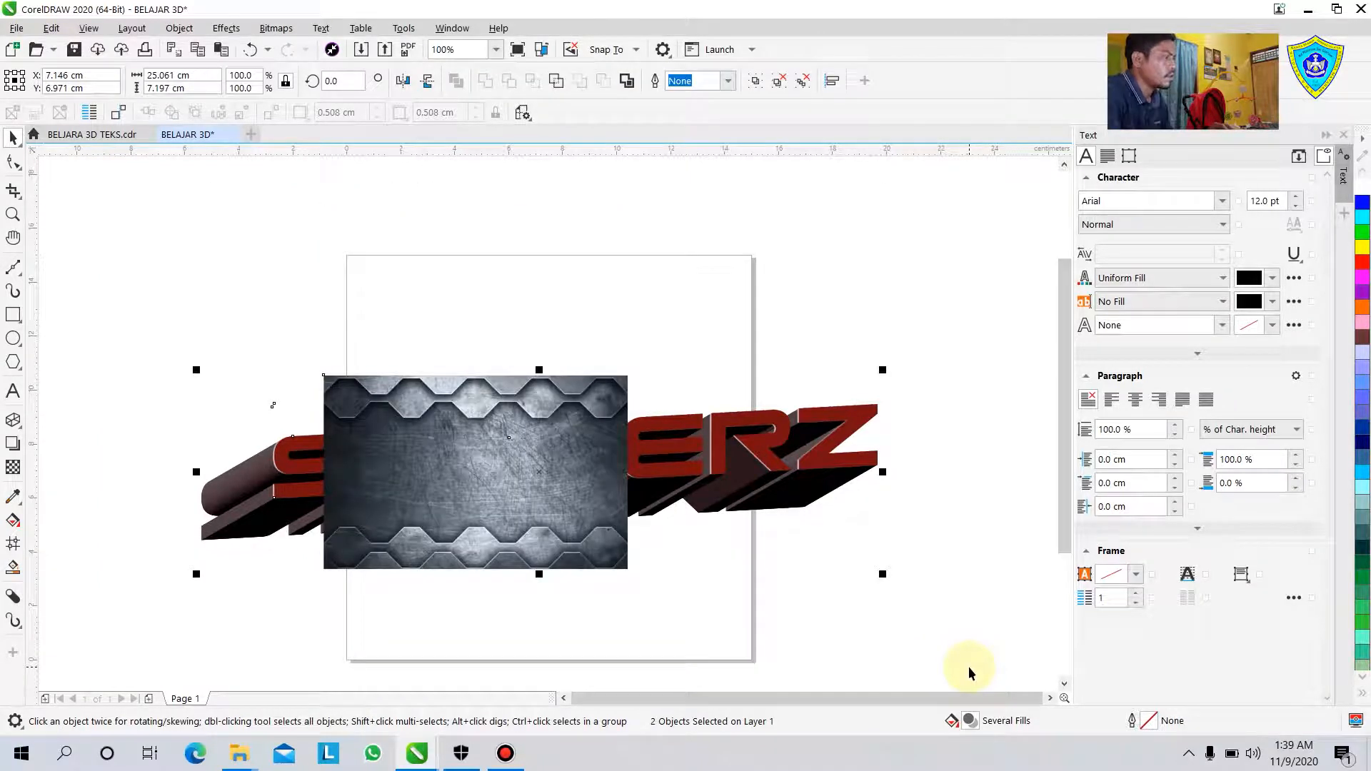
key(c)
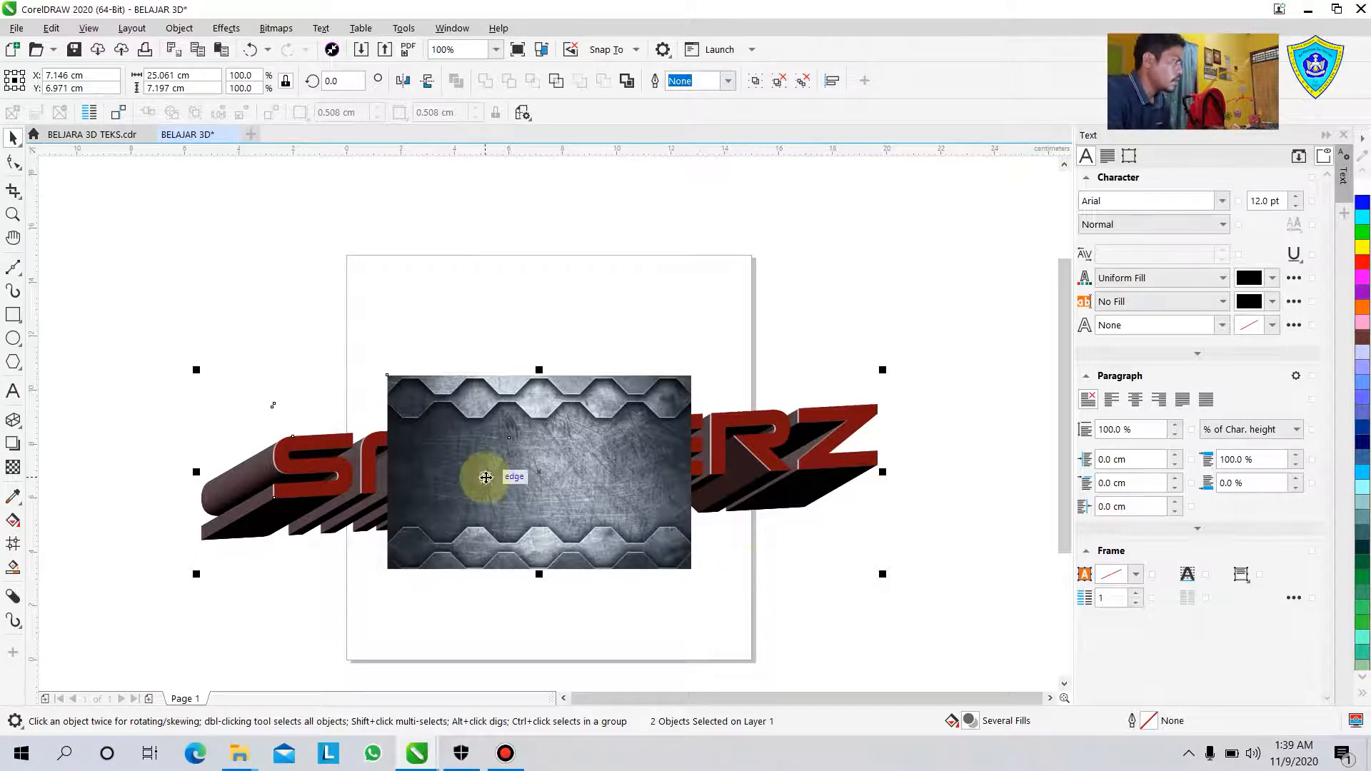
Step: Send the metal texture image to the back of the page, behind the SMAKERZ lettering
click(420, 220)
click(482, 459)
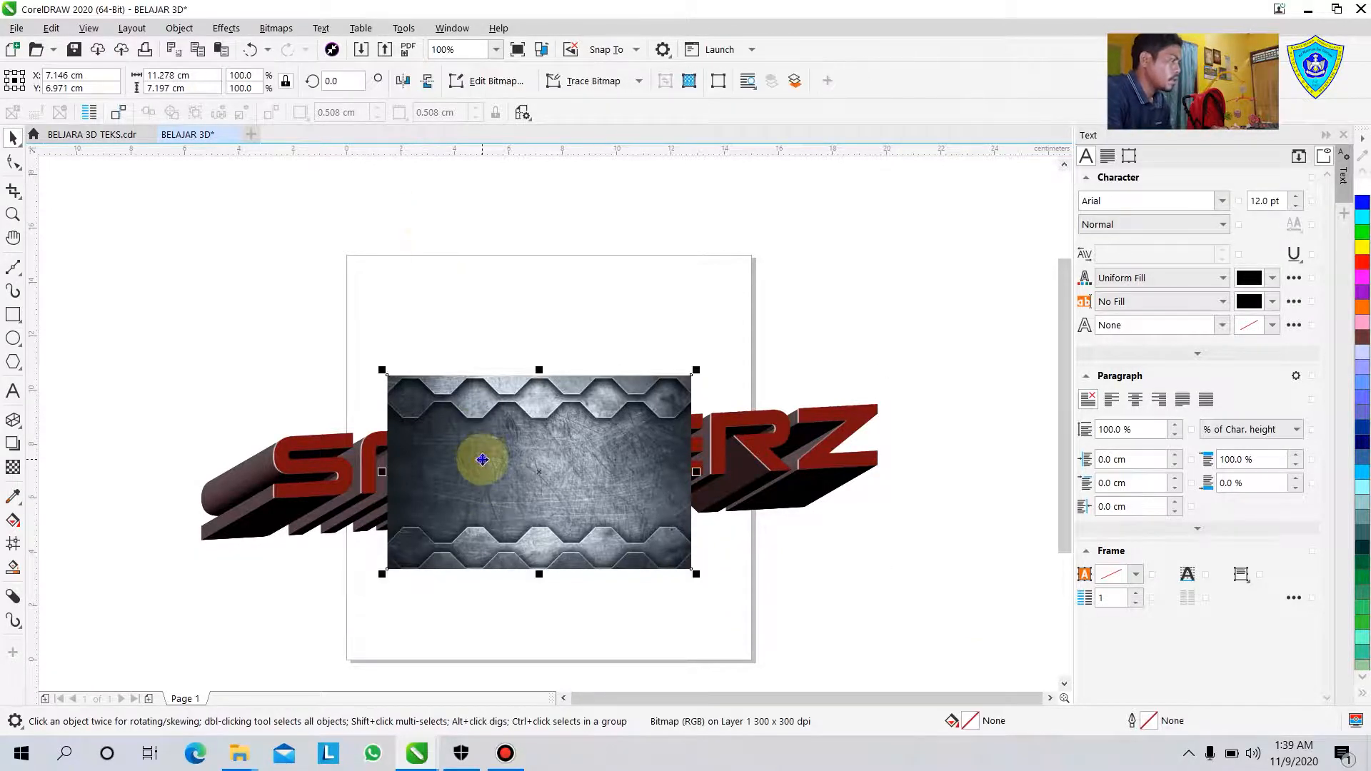
right_click(482, 459)
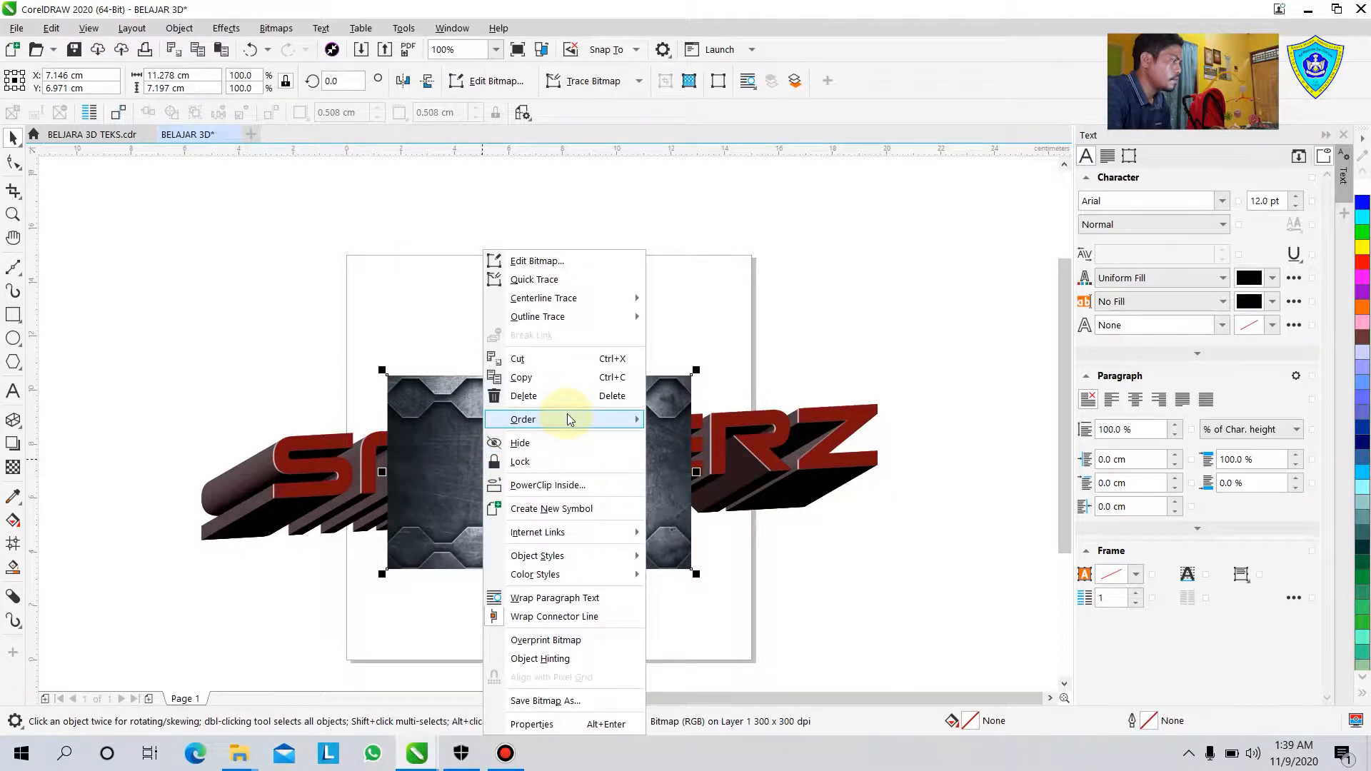
mouse_move(565, 422)
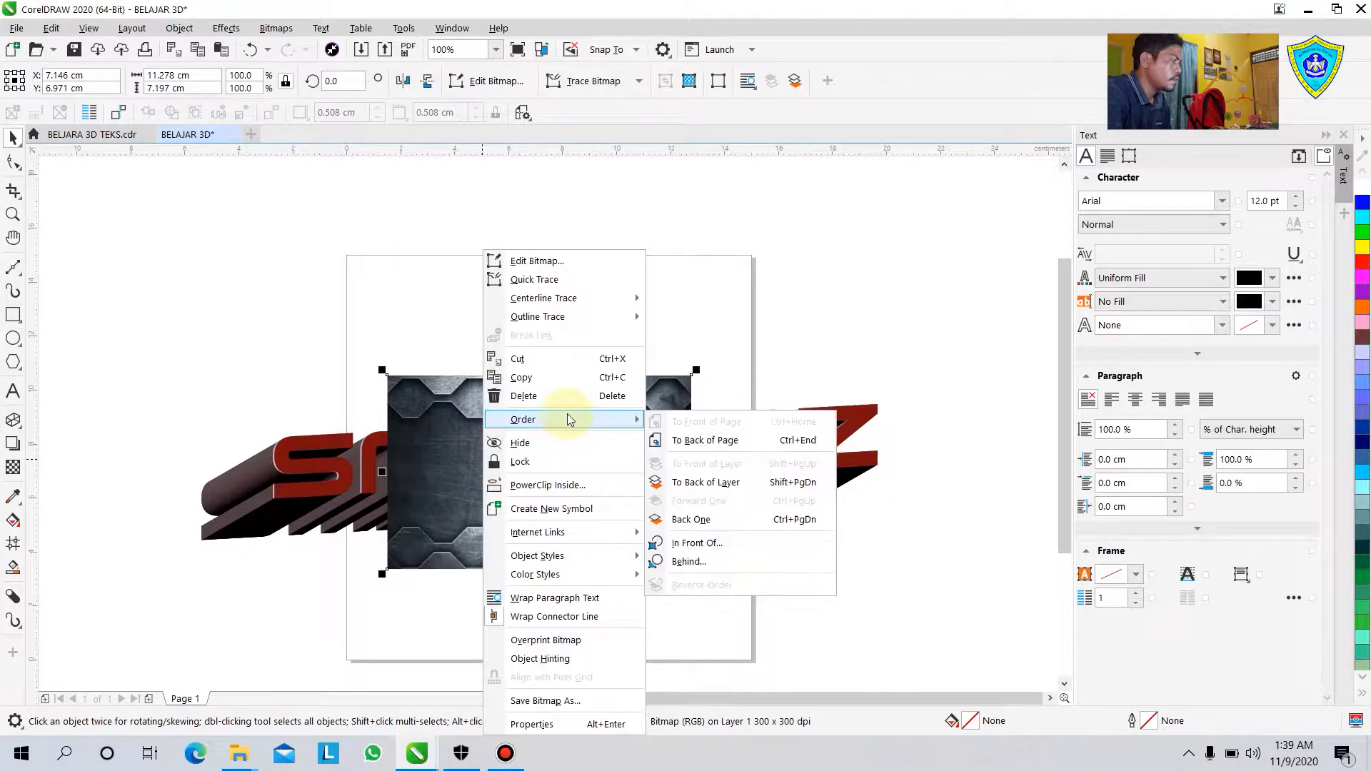
click(678, 443)
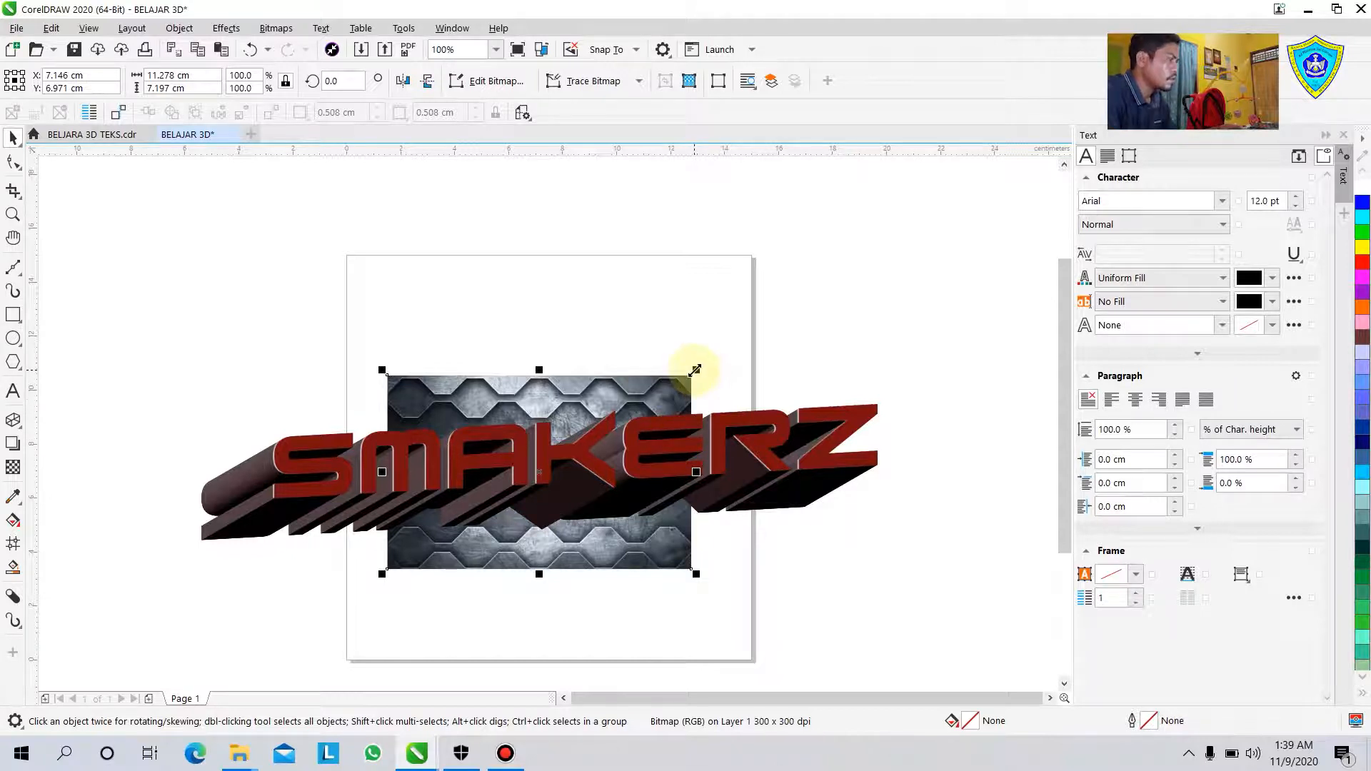
Step: Enlarge the metal background image proportionally to about 28.4 × 18.1 cm so it extends beyond the lettering on all sides
drag(695, 370, 885, 249)
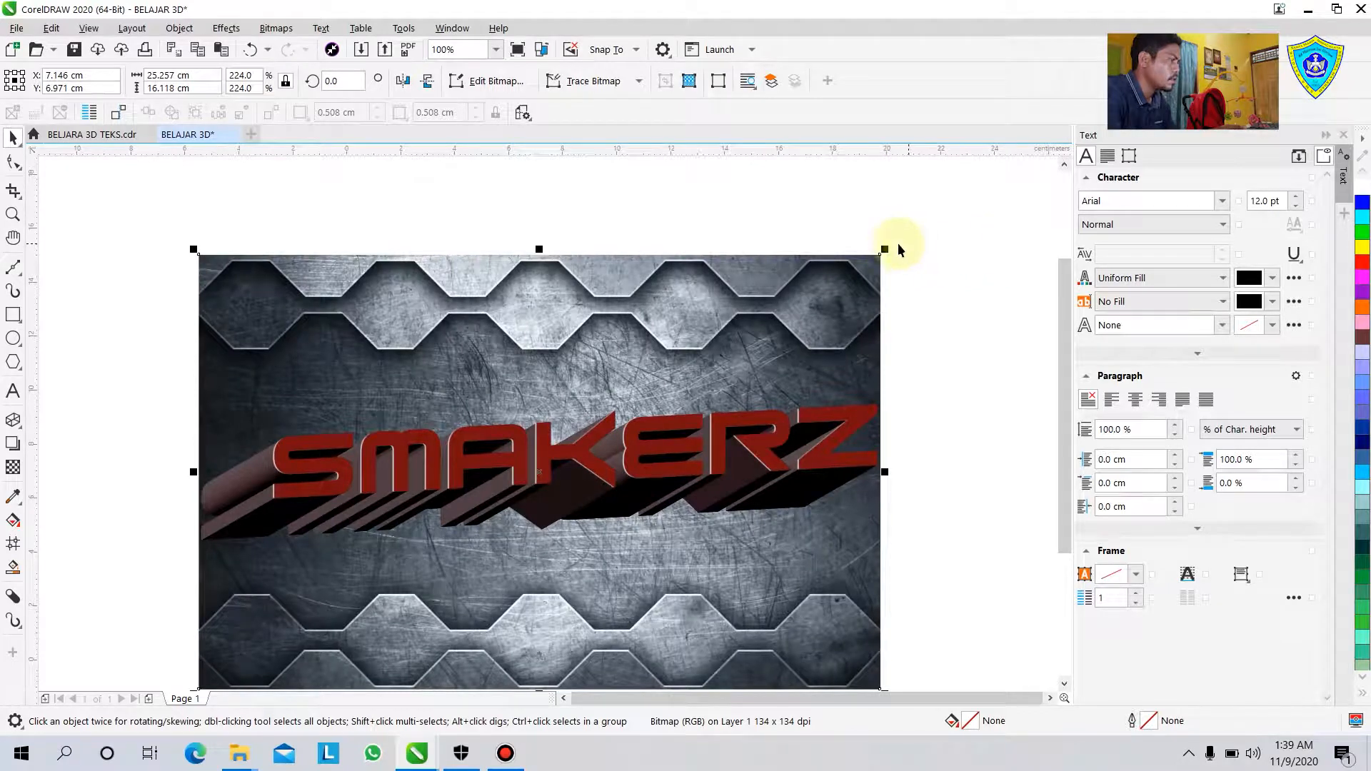
drag(885, 251, 927, 222)
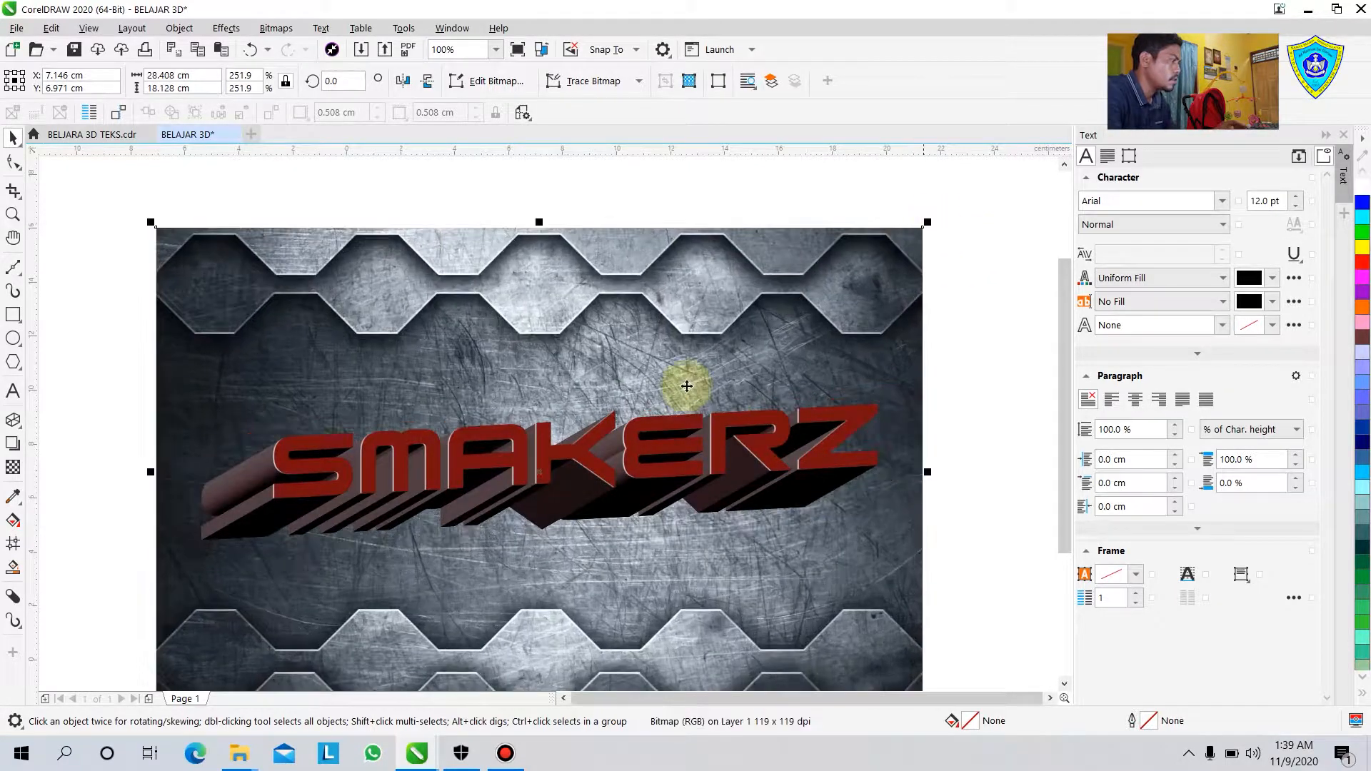
scroll(662, 427, down, 1)
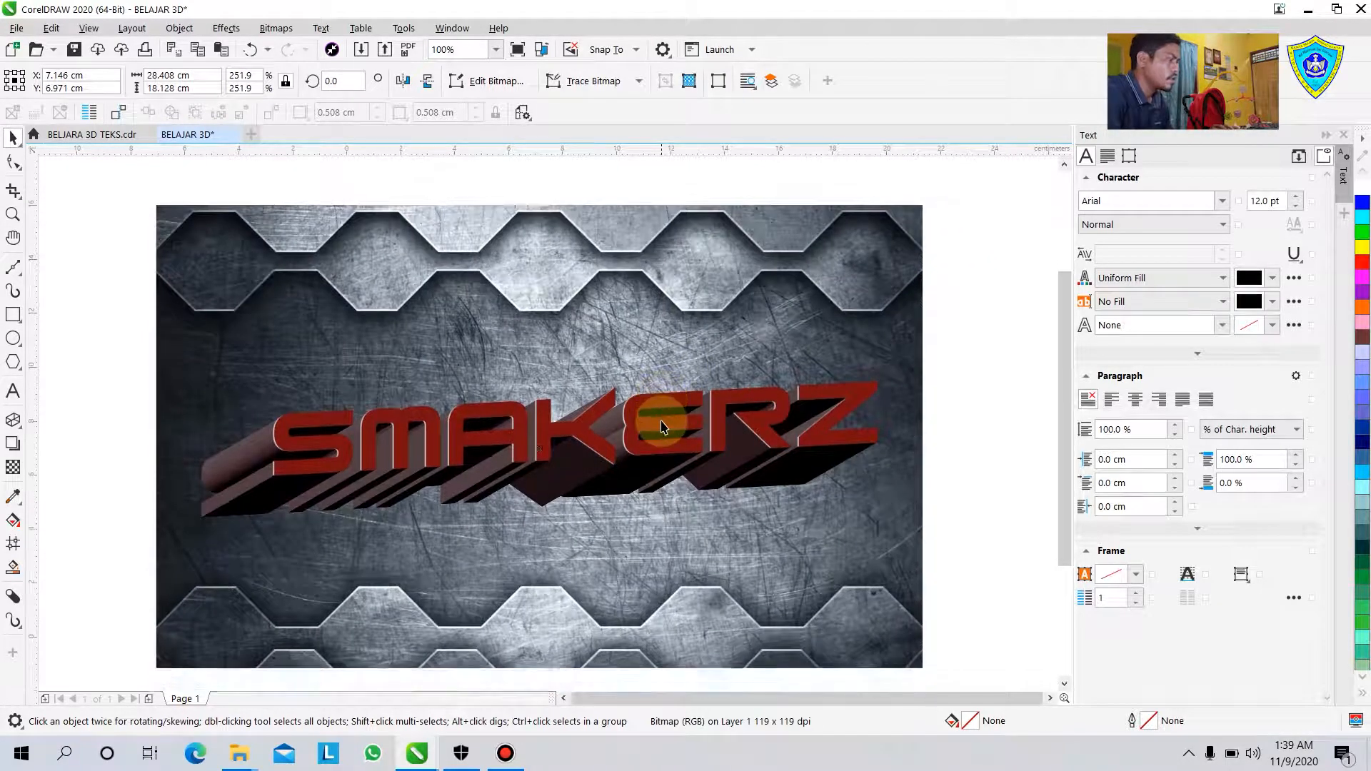
Step: Preview the design full screen and compare it with the finished reference in BELJARA 3D TEKS.cdr
key(F9)
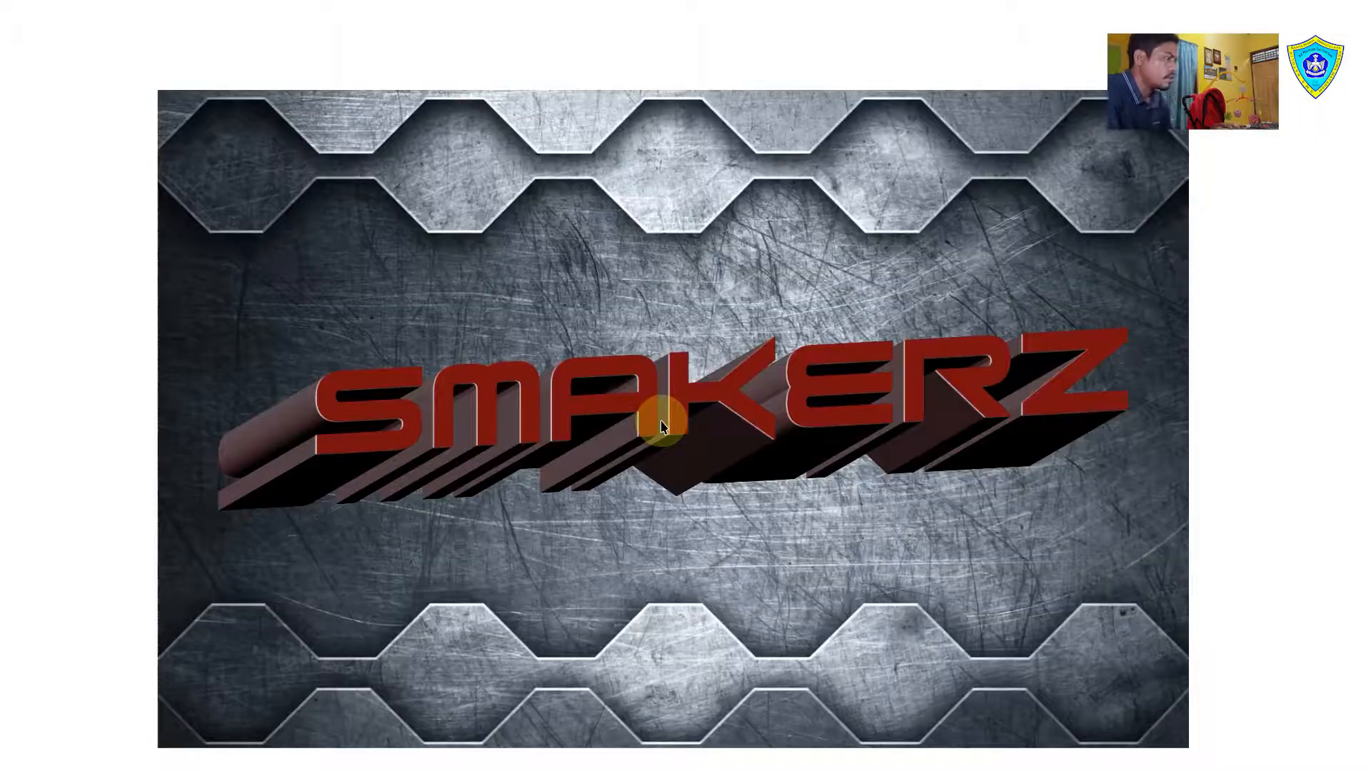
click(661, 427)
click(107, 135)
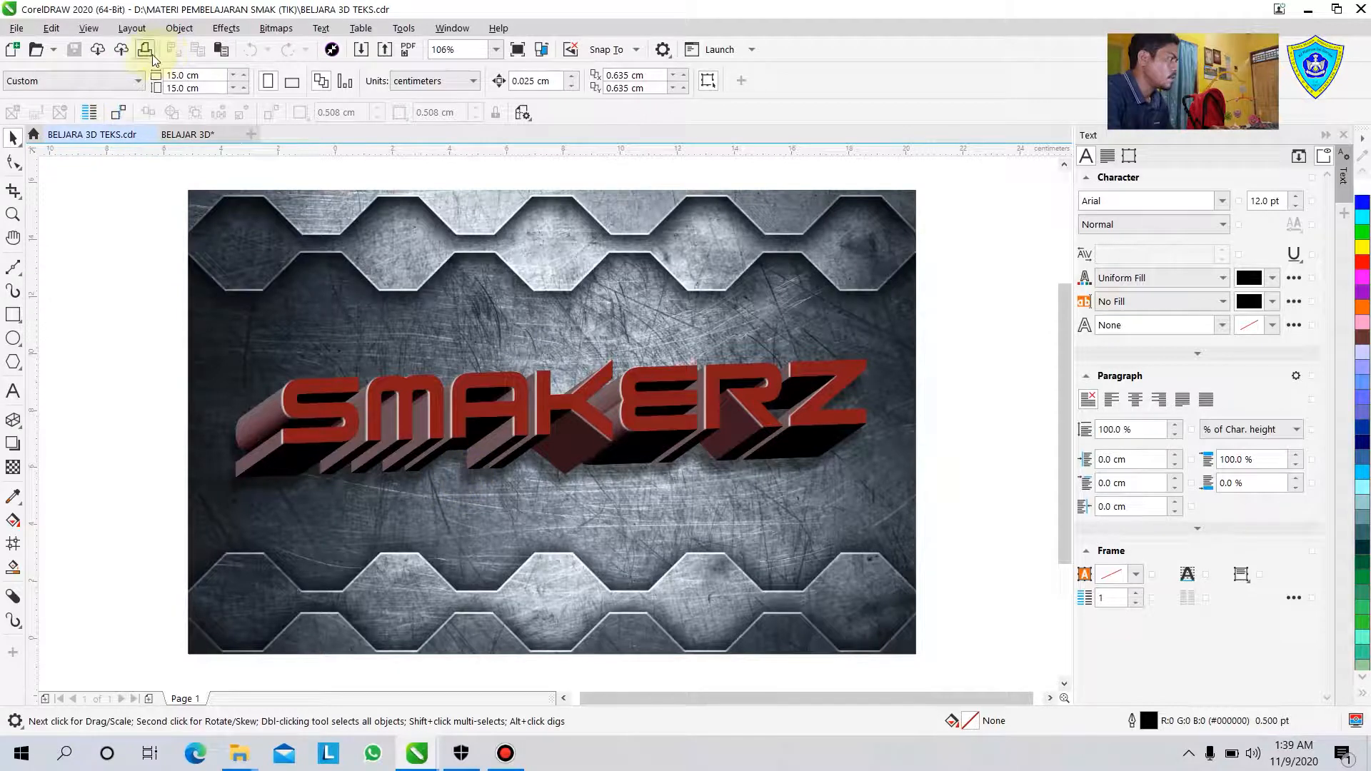
click(190, 134)
Step: Add a drop shadow to the SMAKERZ group from its centre, offset about -0.09 cm horizontally and -0.14 cm vertically
click(448, 432)
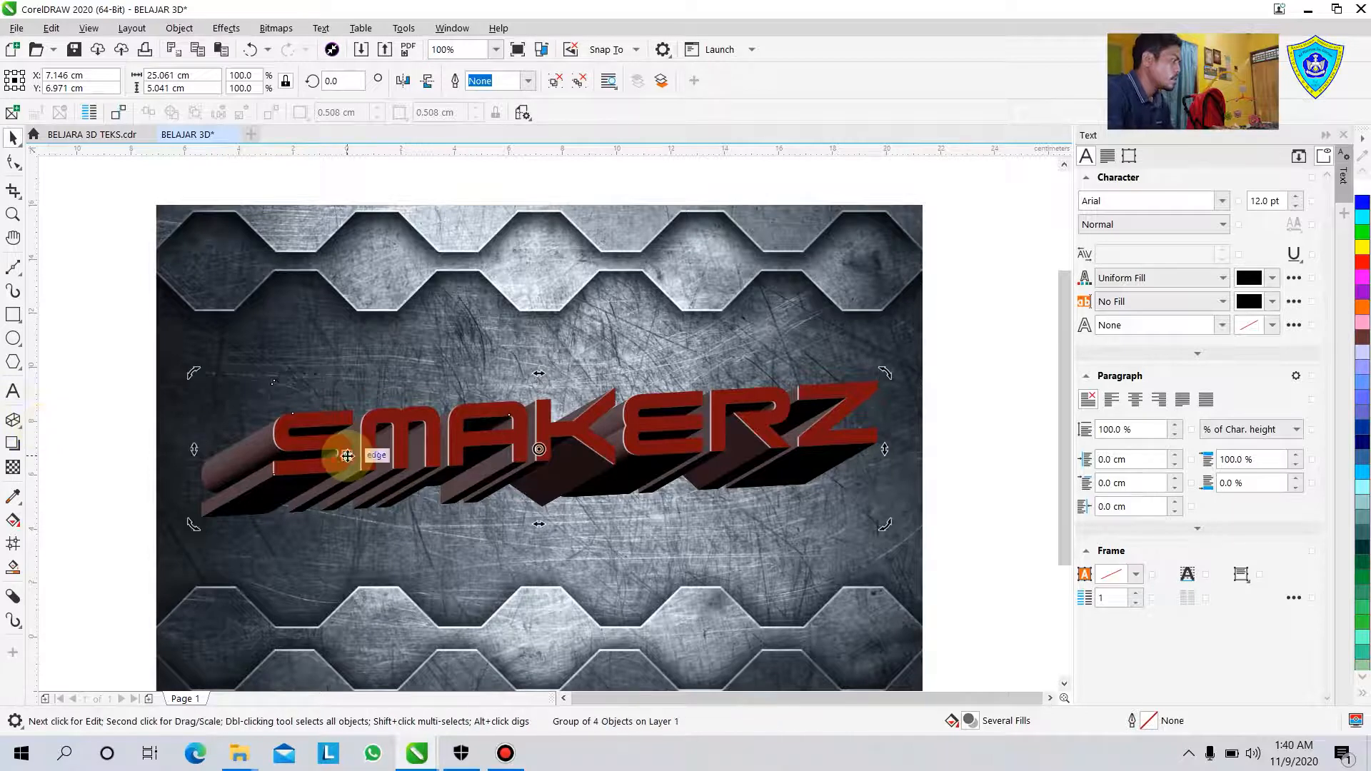
click(20, 426)
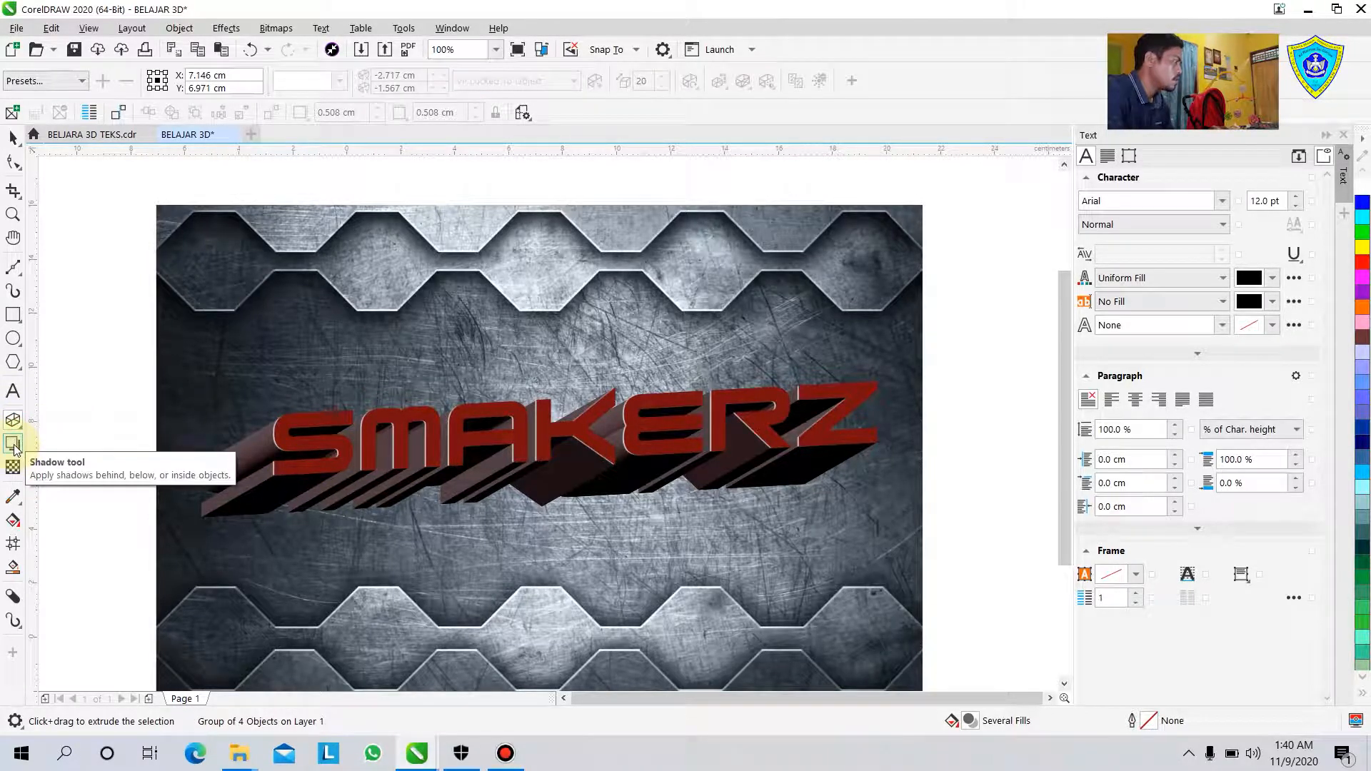
click(13, 444)
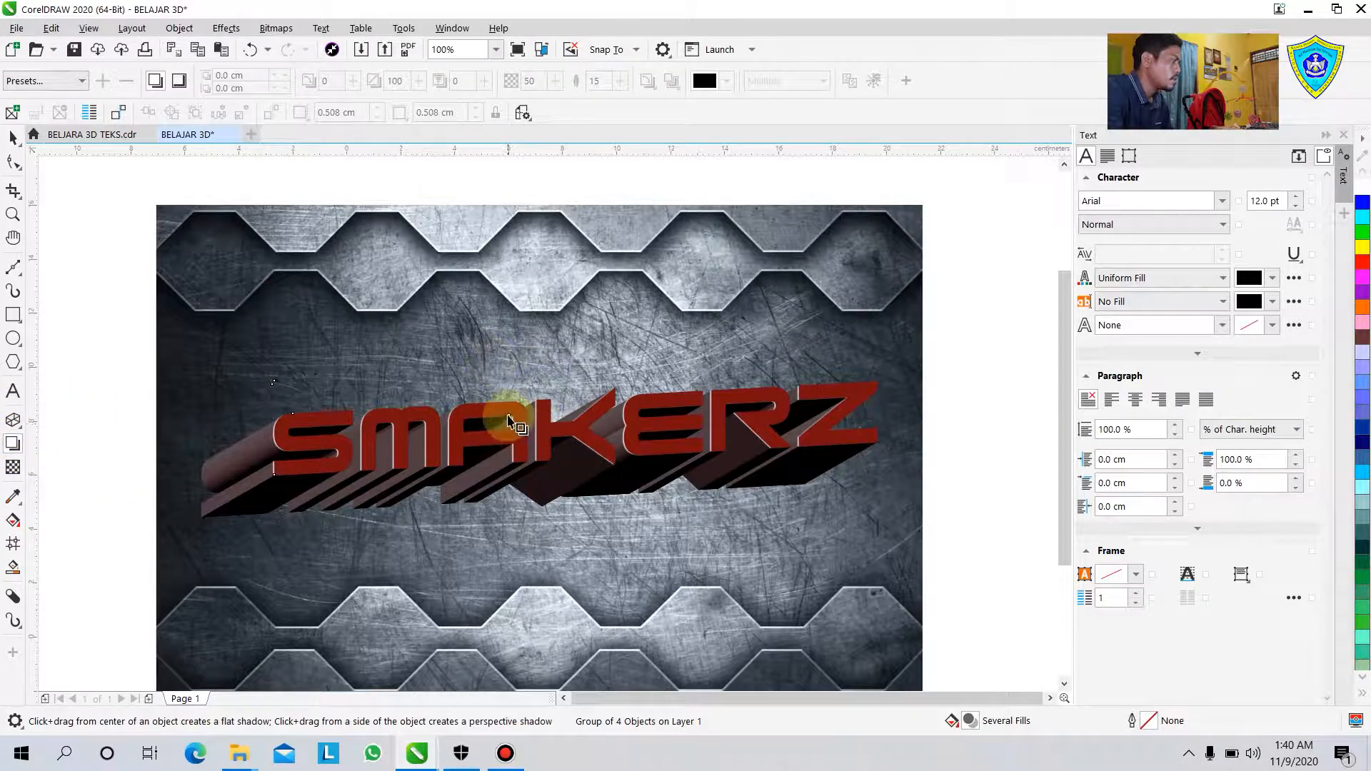
drag(537, 447, 446, 520)
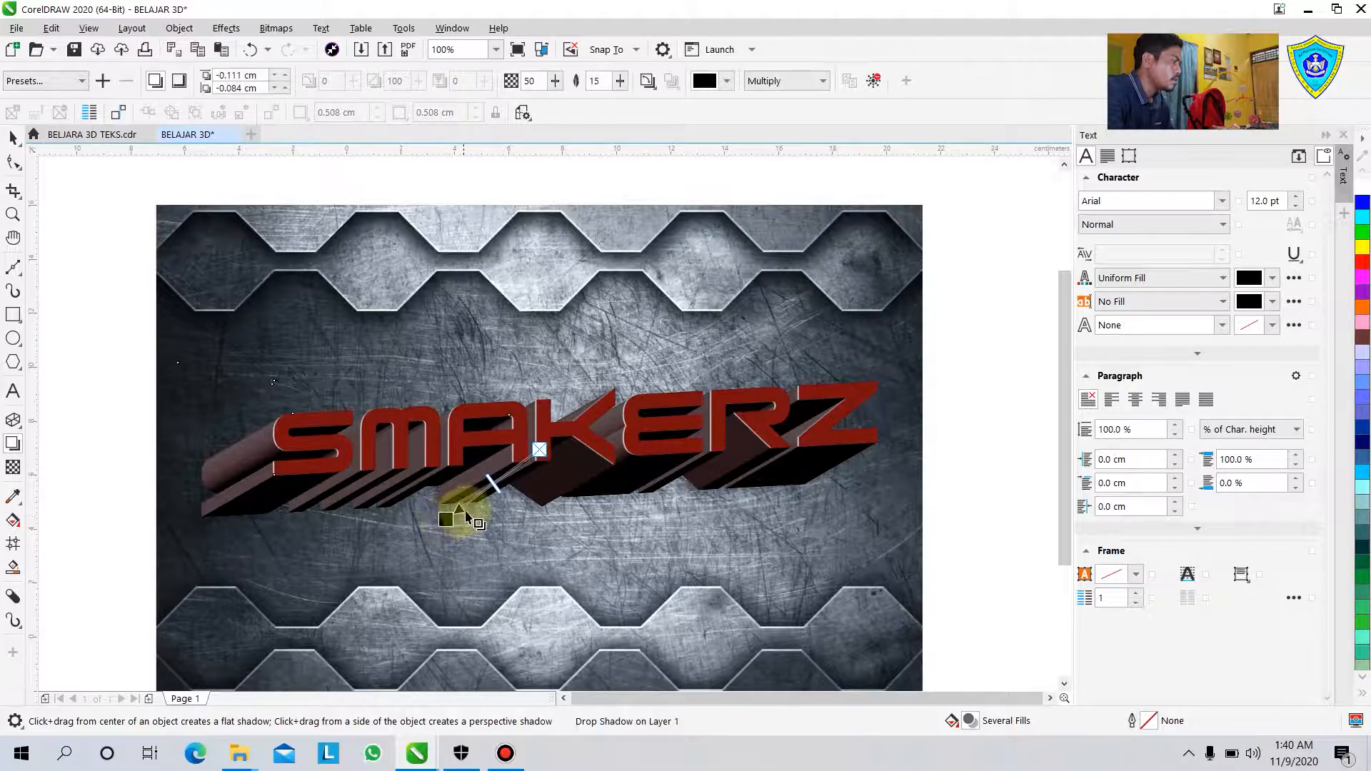
drag(444, 516, 495, 522)
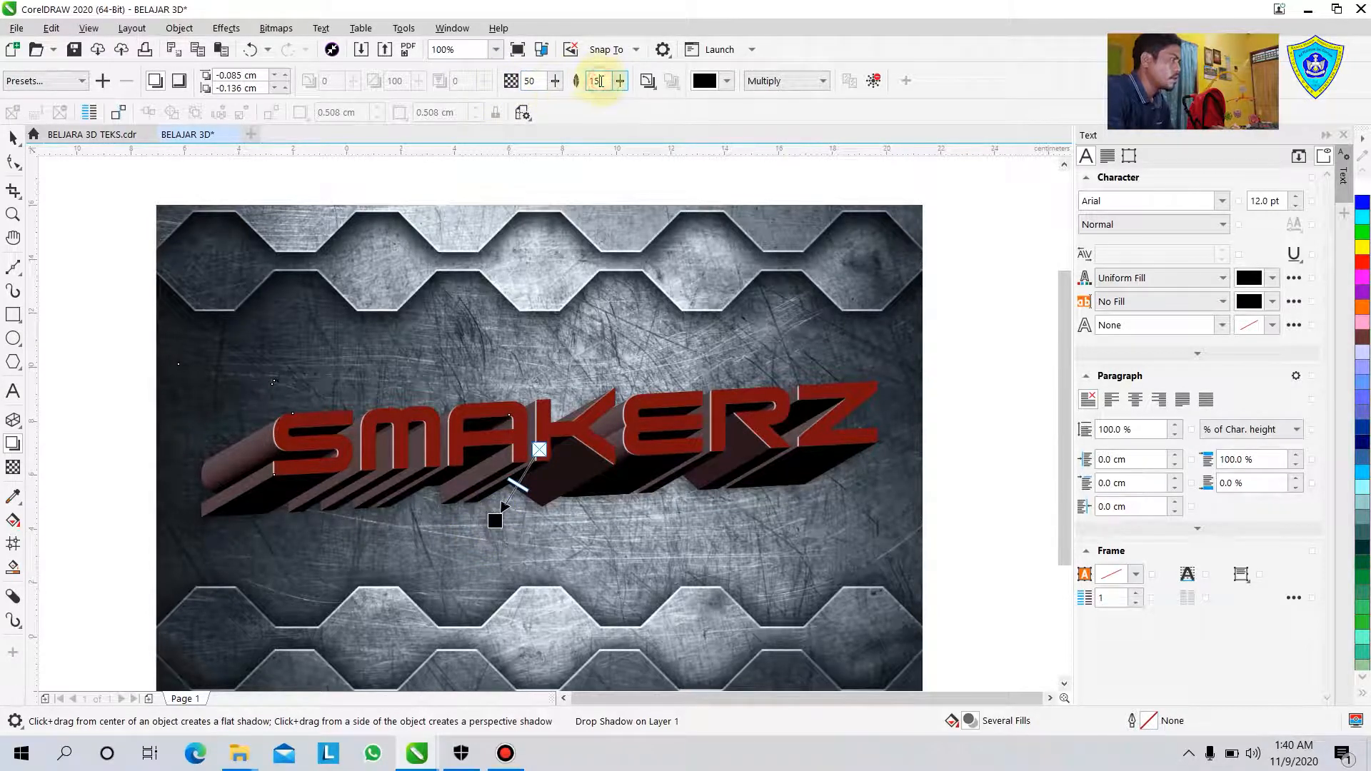
Step: Set the shadow's feathering to 10 and extend its offset to about -0.5 cm horizontally and -0.77 cm vertically
click(601, 81)
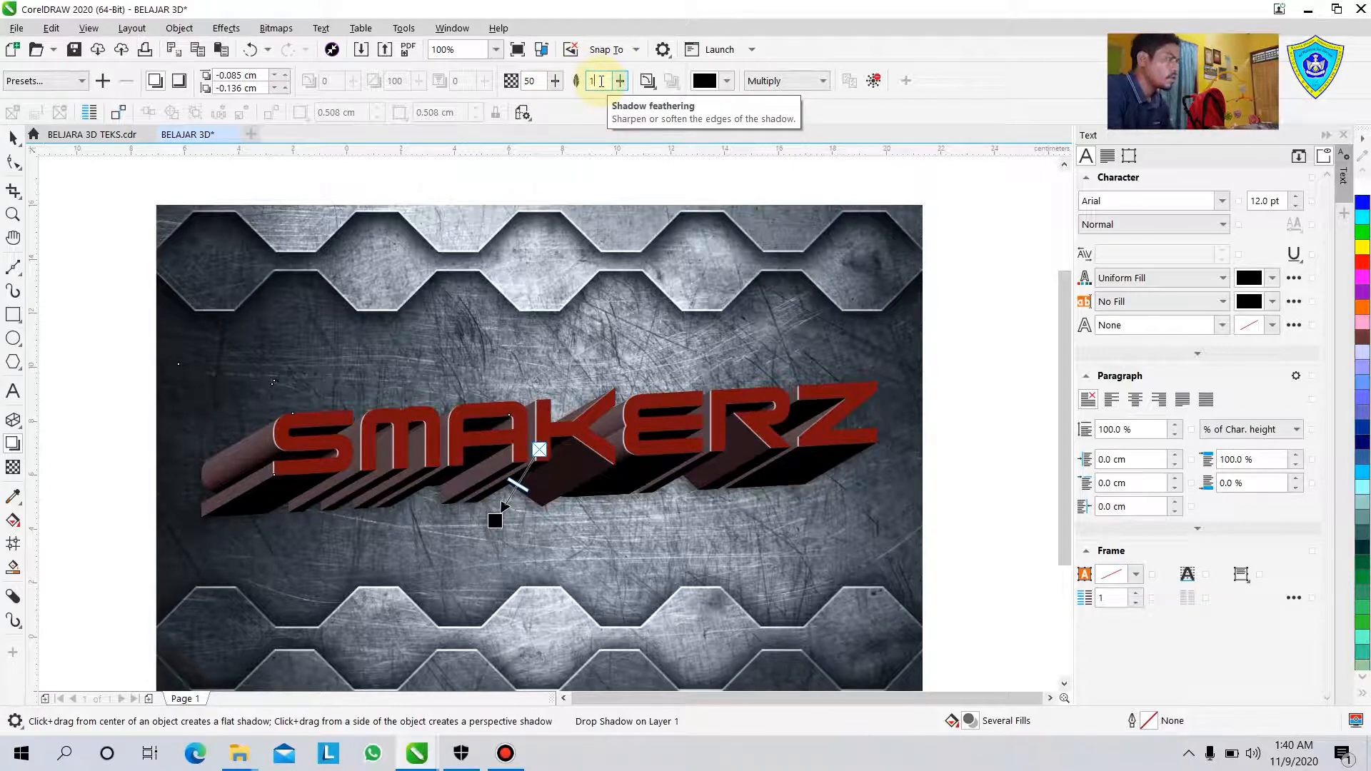
key(BackSpace)
text(0)
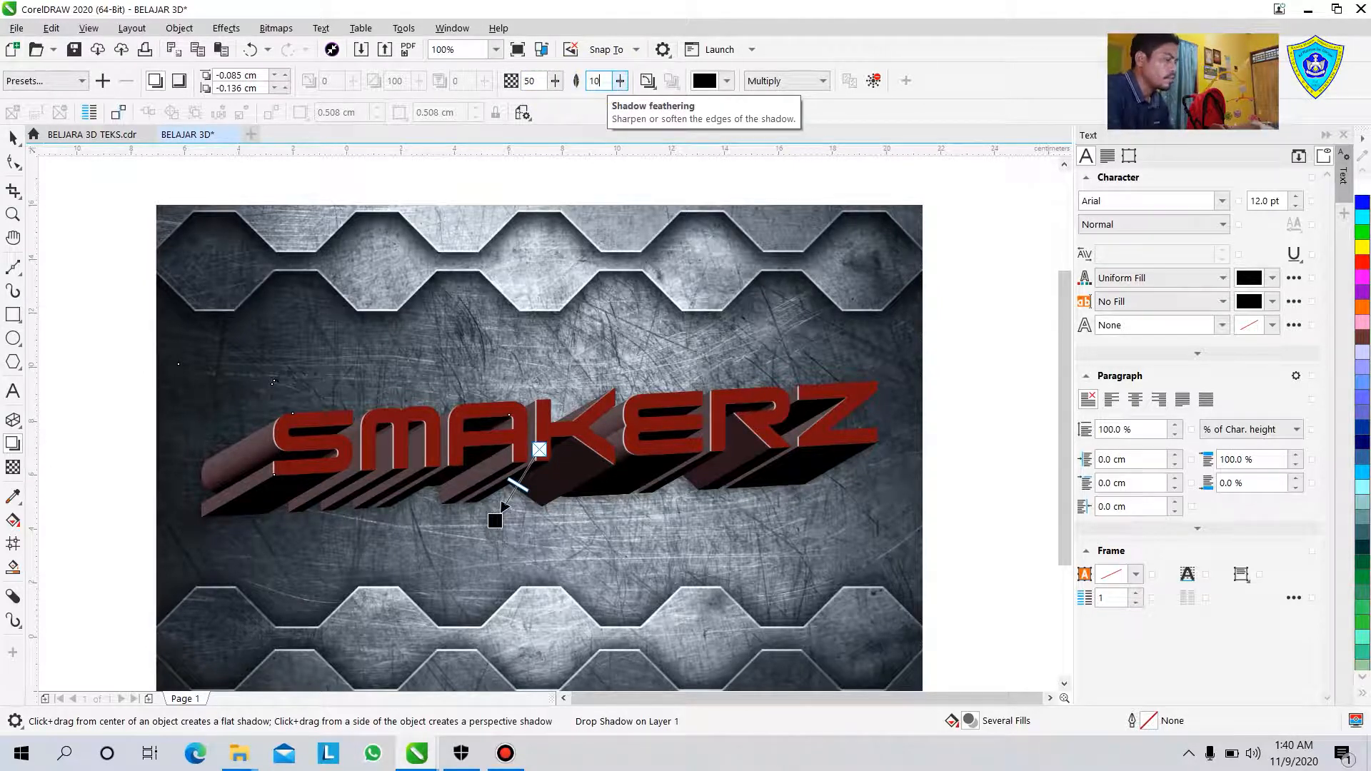
mouse_move(495, 521)
mouse_down()
mouse_move(506, 507)
mouse_move(490, 521)
mouse_move(511, 544)
mouse_move(509, 520)
mouse_move(482, 537)
mouse_up()
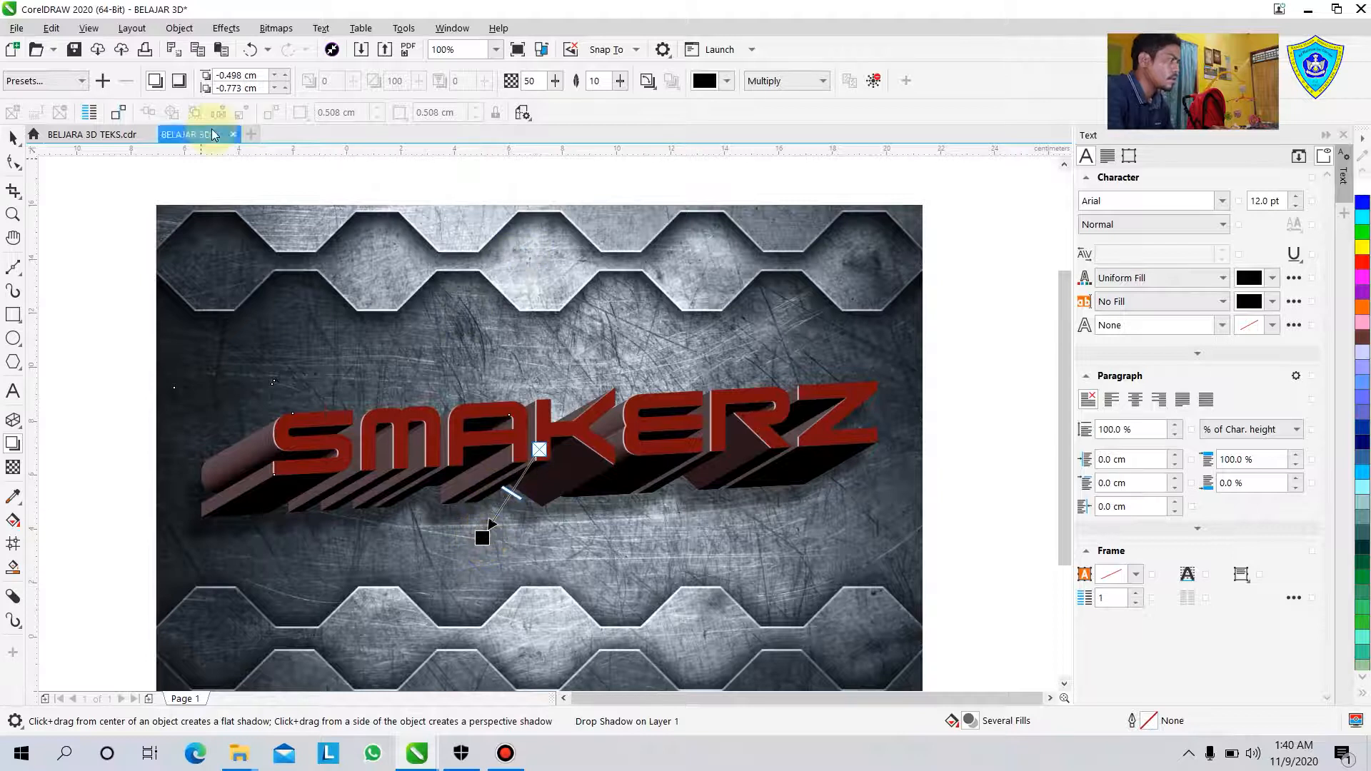
Step: Compare the shadowed lettering with the reference document BELJARA 3D TEKS.cdr, and preview the BELAJAR 3D design full screen
click(109, 134)
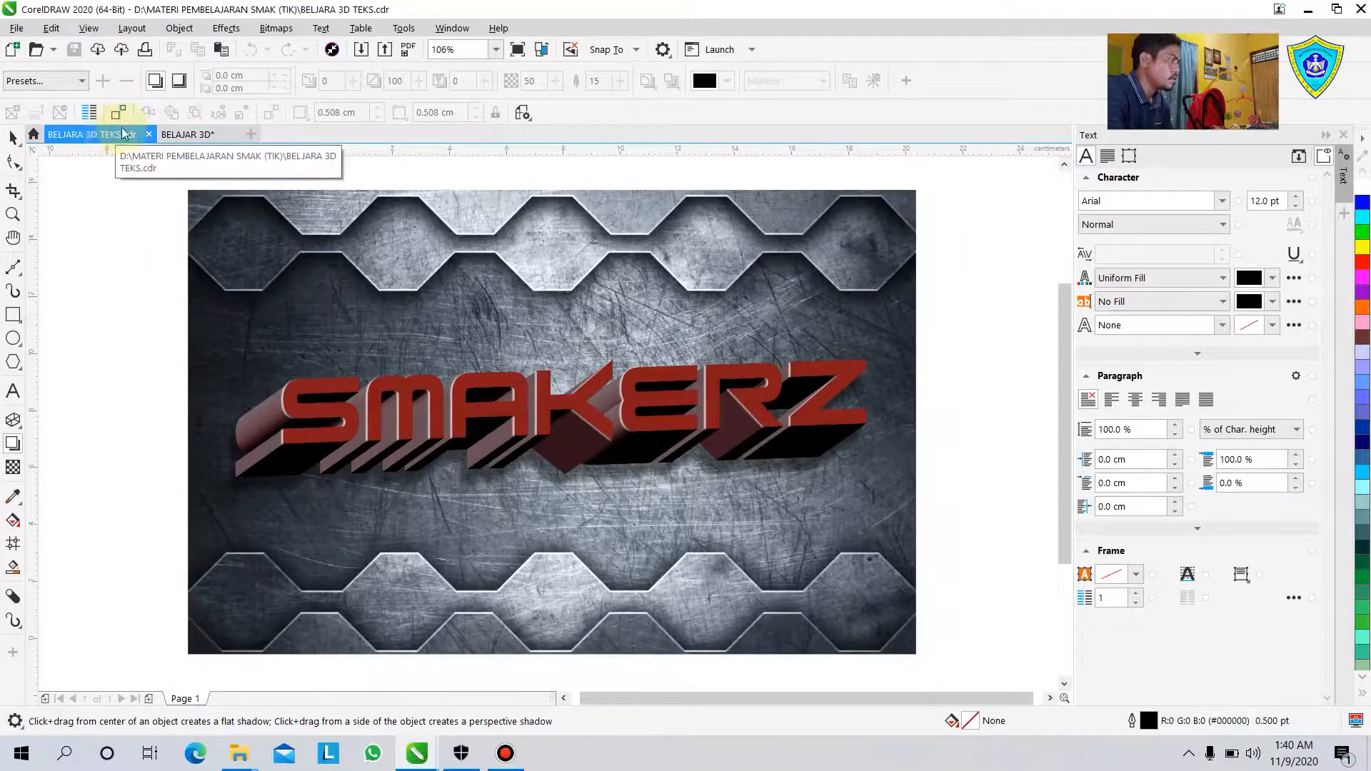
click(179, 135)
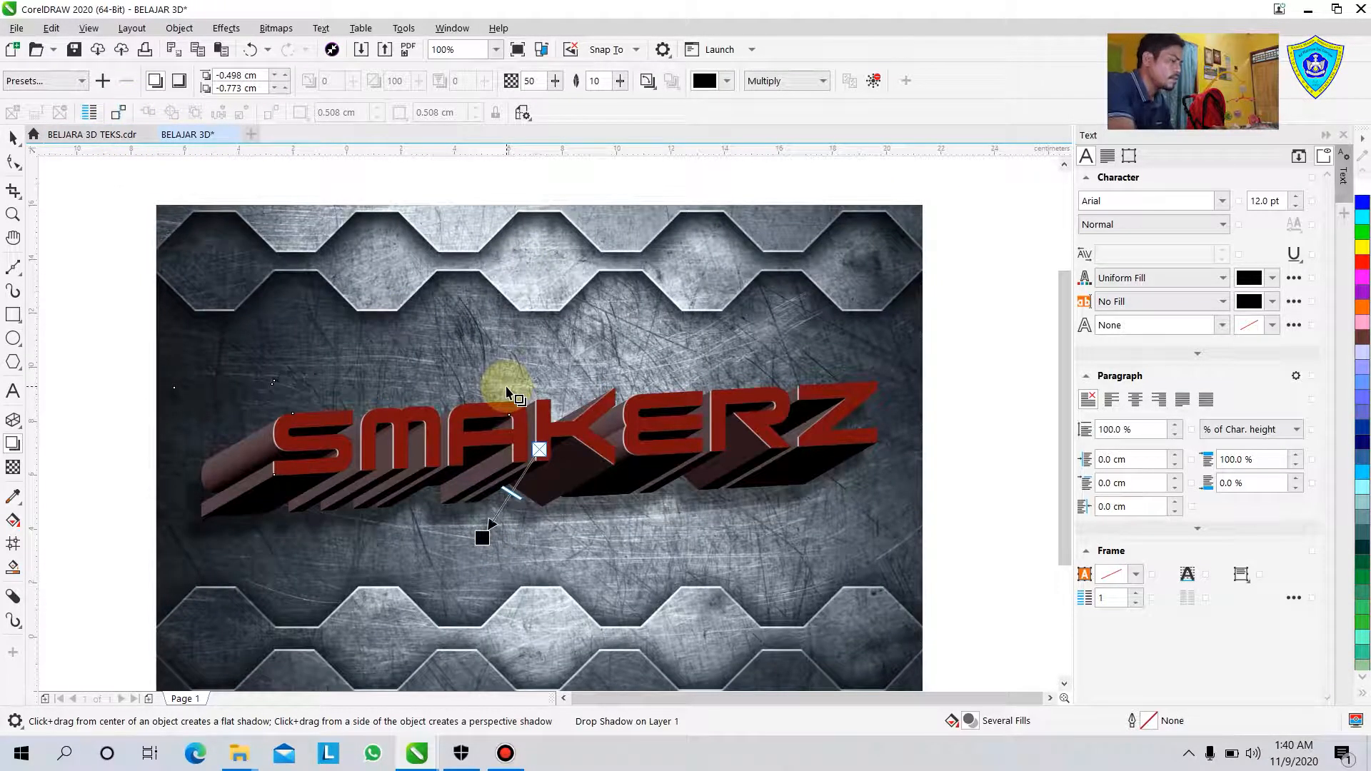
key(F9)
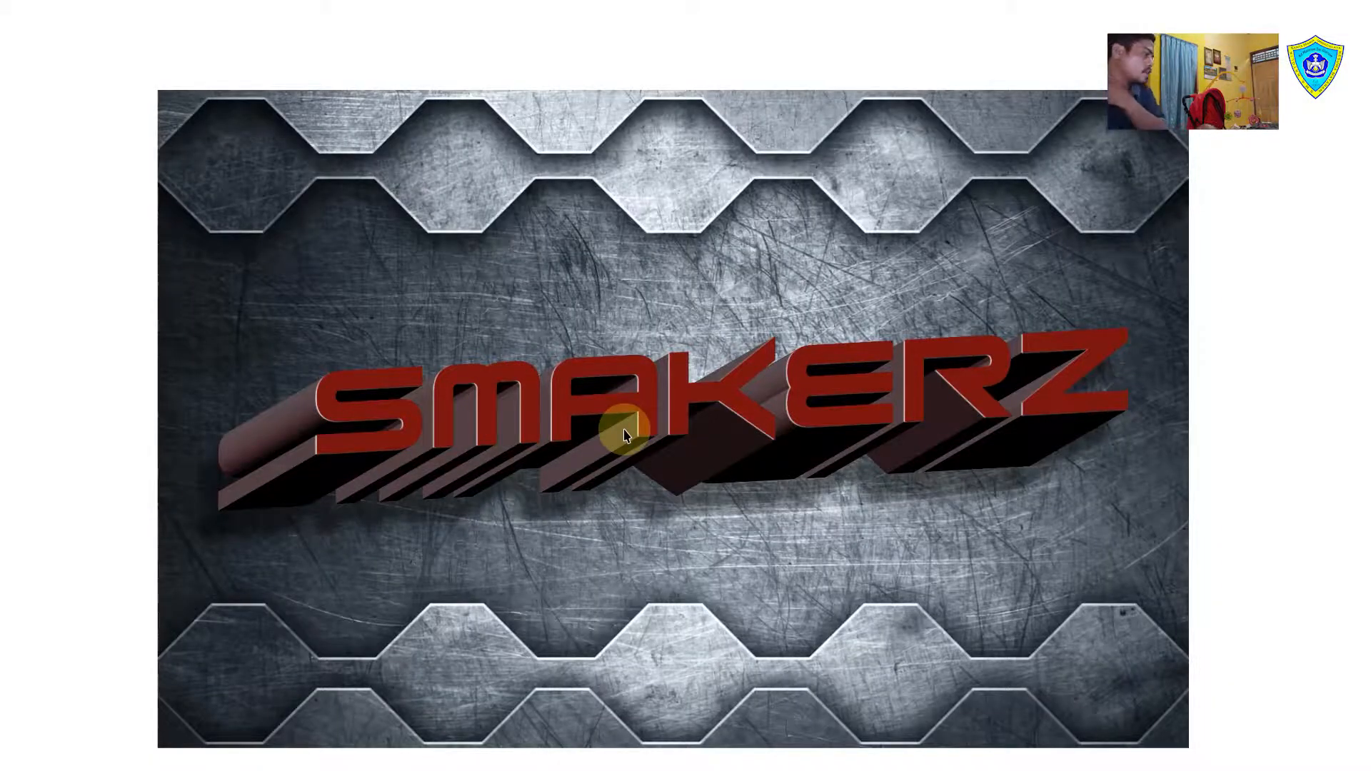